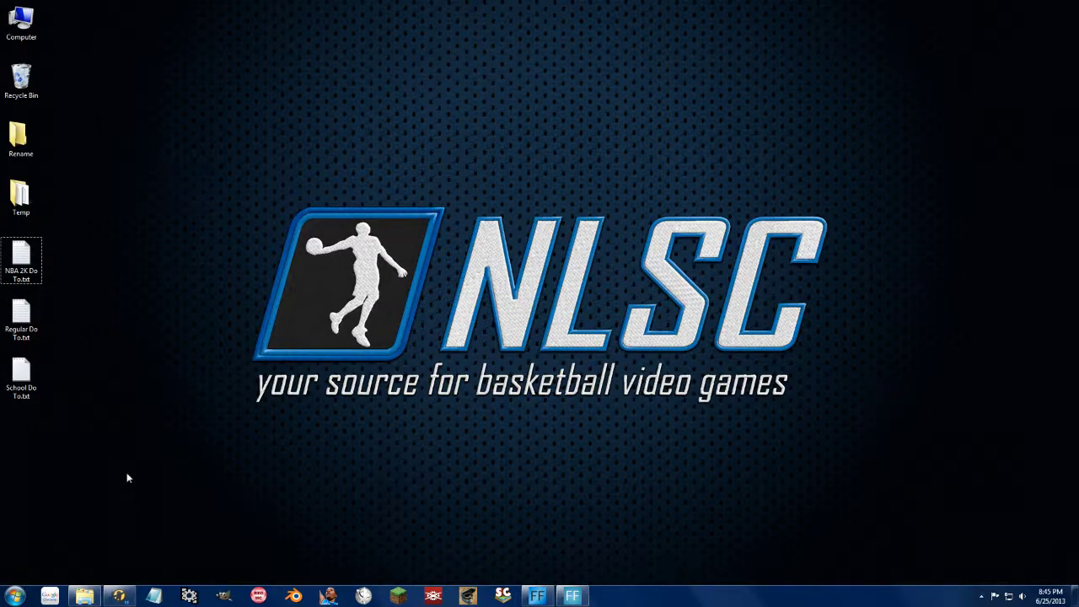
# Launch Blender, and start the _Mod Tool 2K12 shortcut from the 2K Stuff Tools folder
pyautogui.click(293, 597)
pyautogui.rightClick(85, 596)
pyautogui.click(44, 402)
pyautogui.click(451, 396)
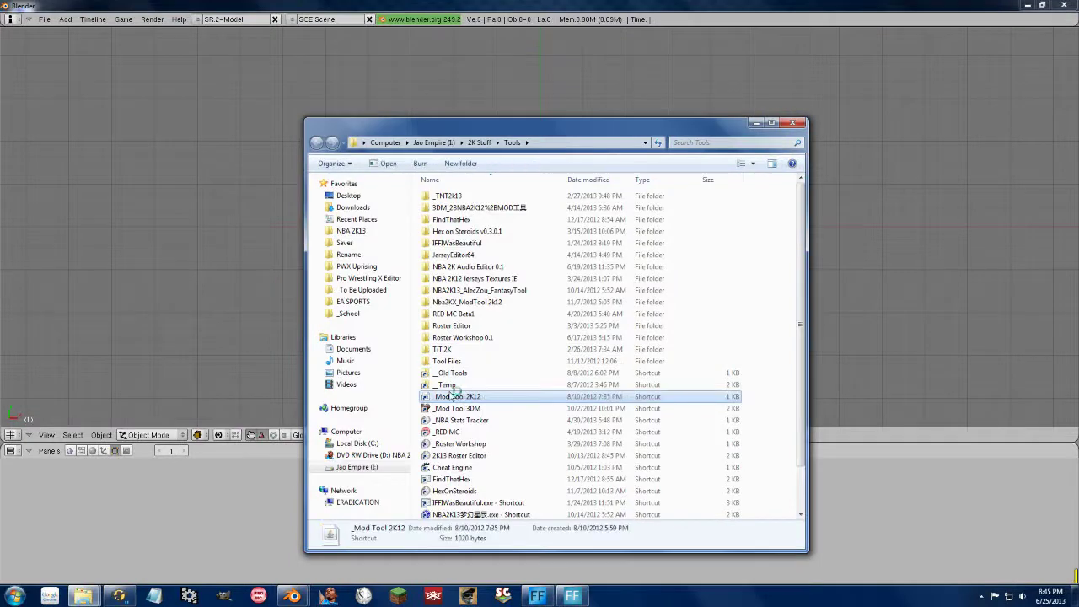
pyautogui.click(512, 323)
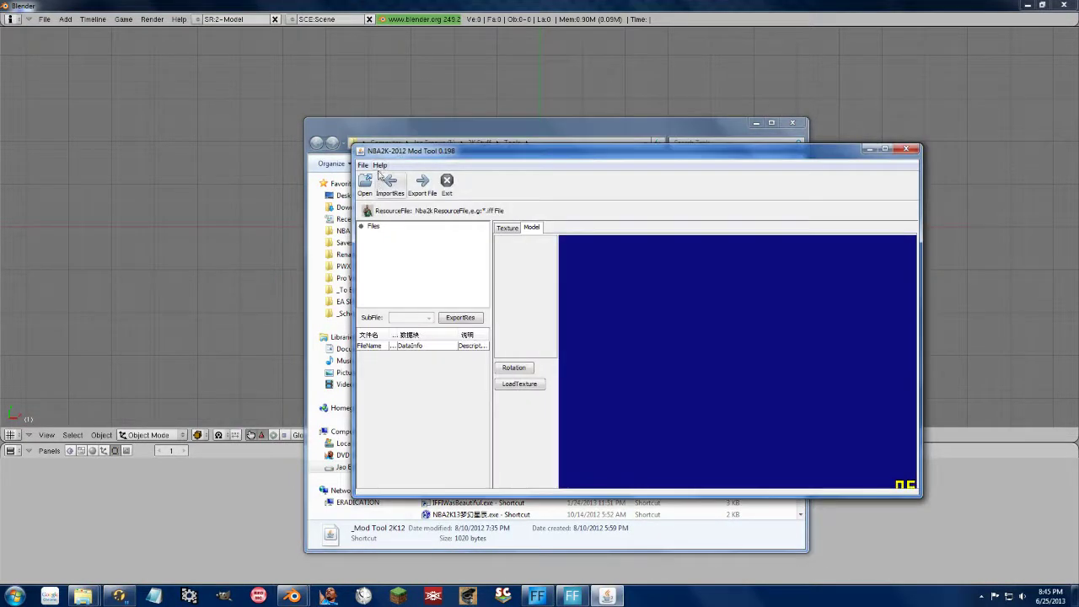
# Open the stadium file s000.iff from the NBA 2K13 game folder
pyautogui.click(364, 183)
pyautogui.doubleClick(631, 373)
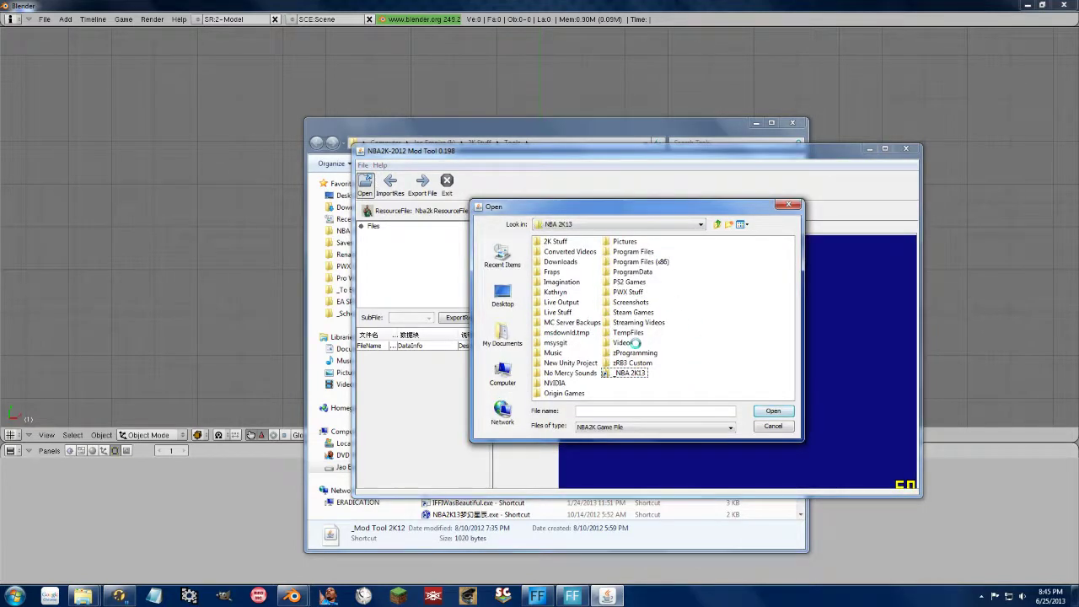
pyautogui.press('s')
pyautogui.press('s')
pyautogui.press('Return')
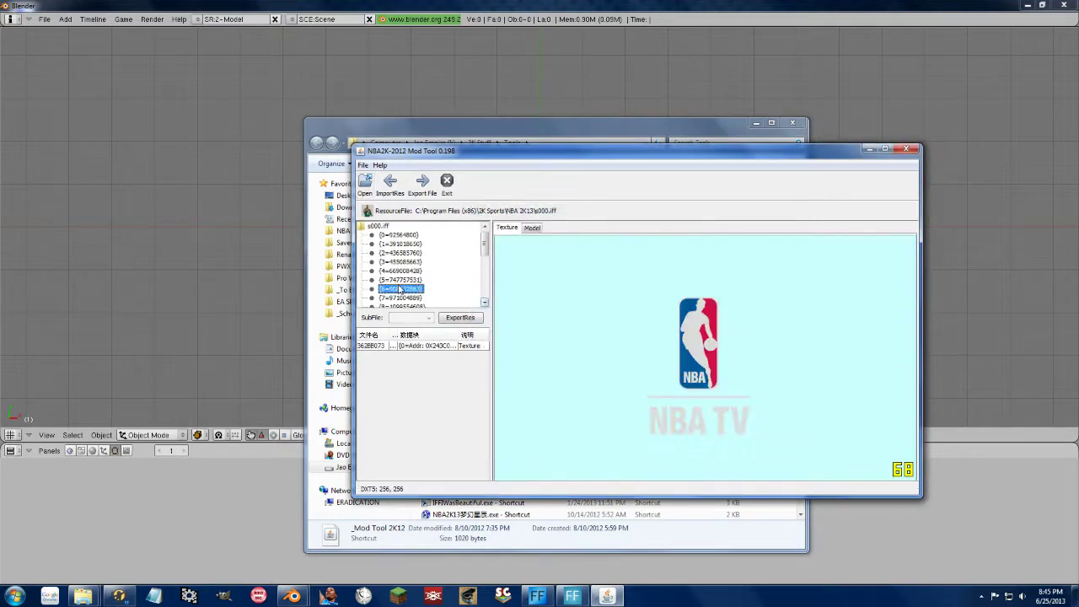
# Browse the textures of resource 21 in s000.iff and display its Model:0 subfile
pyautogui.scroll(-3, 401, 269)
pyautogui.click(396, 293)
pyautogui.press('Up')
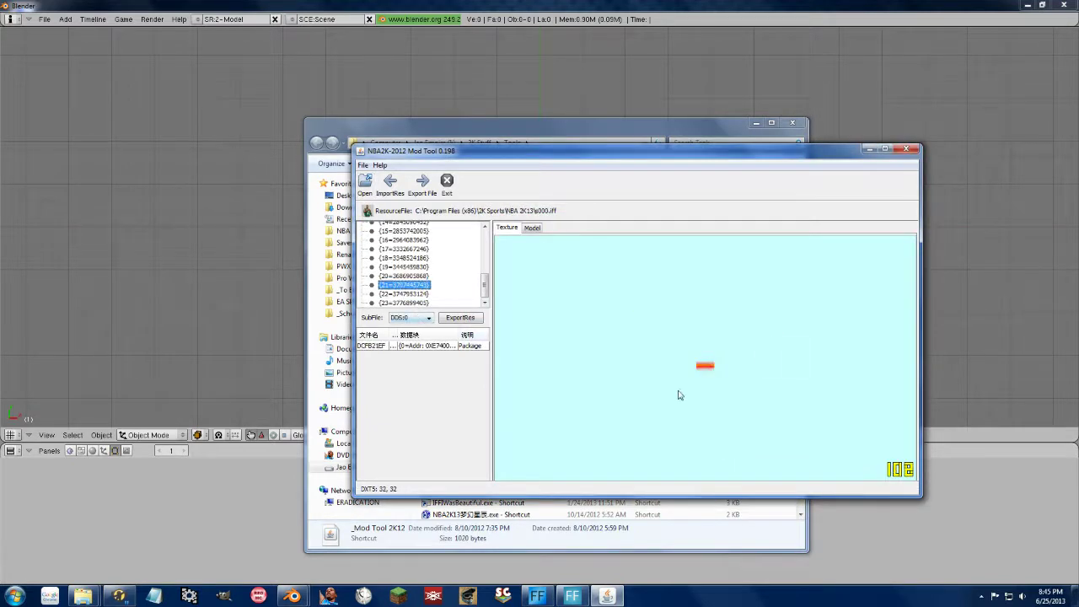
pyautogui.click(410, 317)
pyautogui.click(401, 354)
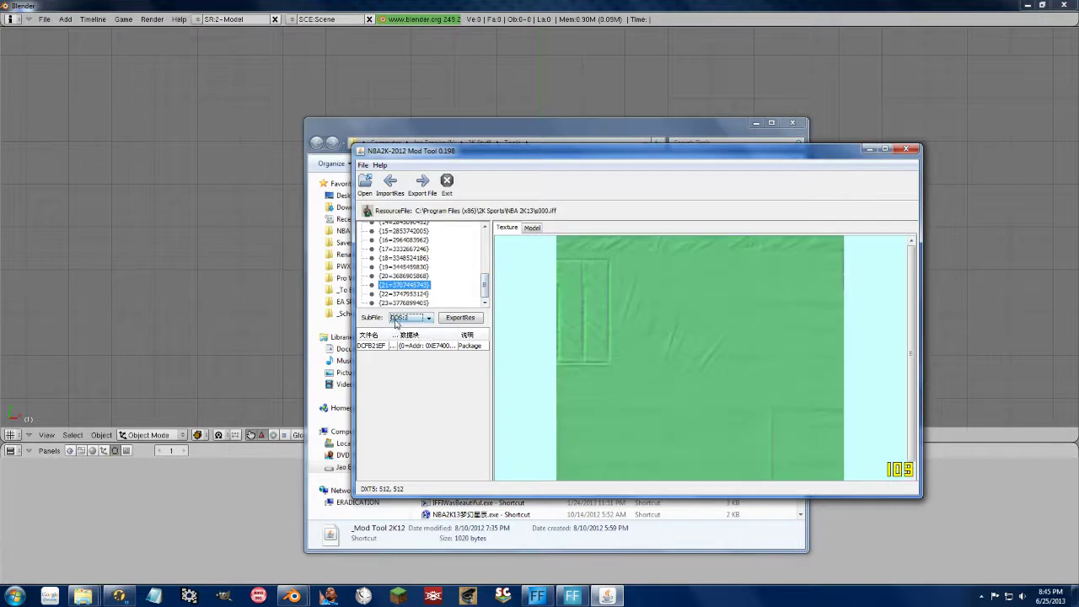
pyautogui.click(411, 317)
pyautogui.scroll(-3, 407, 358)
pyautogui.click(400, 328)
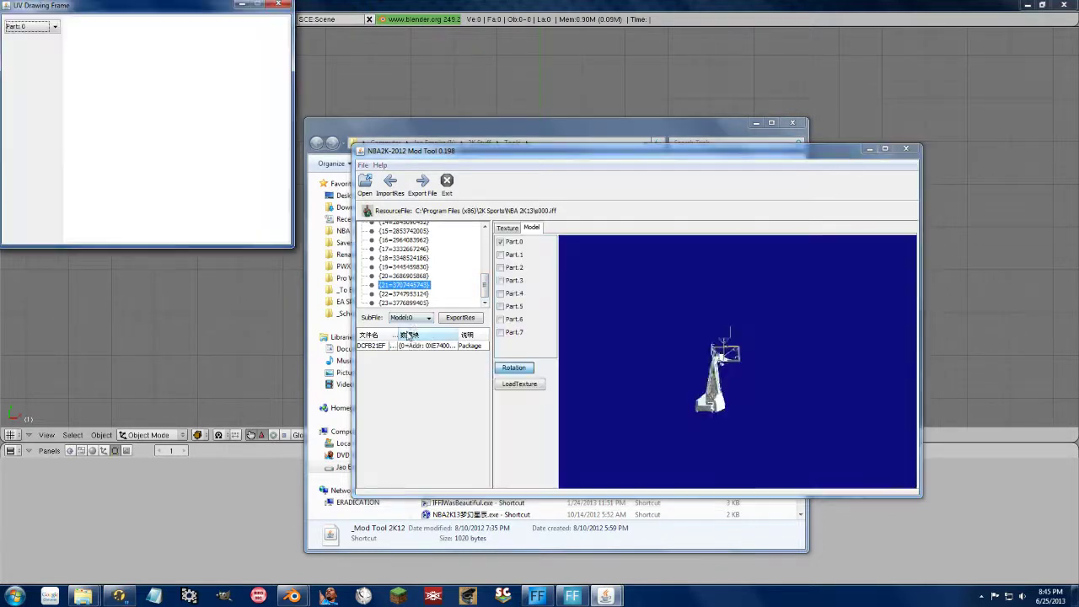
# Preview the hoop model's parts one after another, leaving only Part.6 and Part.7 displayed
pyautogui.click(514, 254)
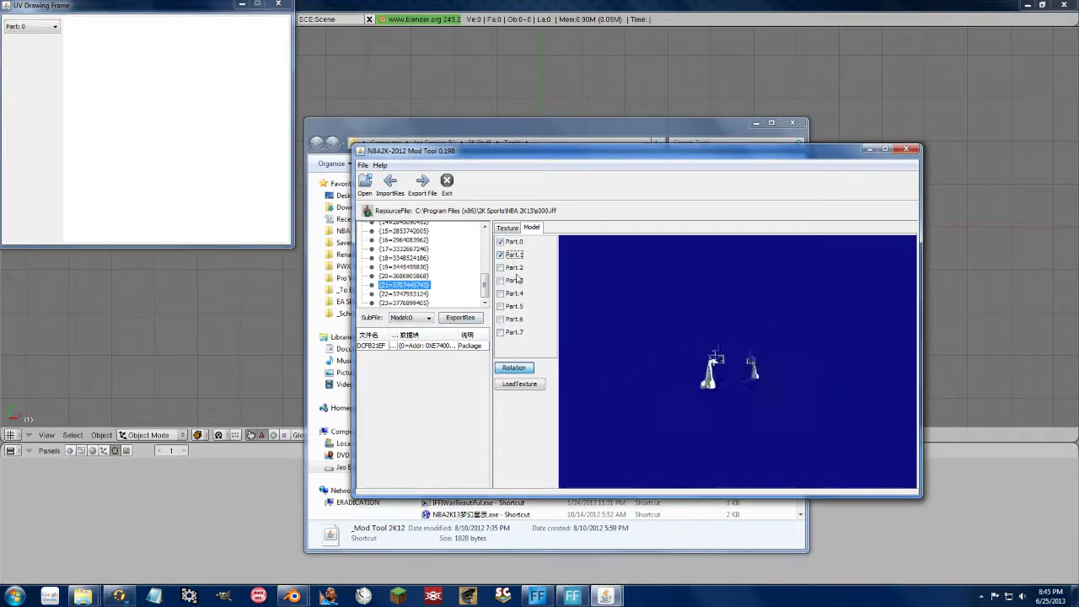
pyautogui.click(514, 267)
pyautogui.click(513, 269)
pyautogui.click(512, 280)
pyautogui.click(511, 293)
pyautogui.click(511, 307)
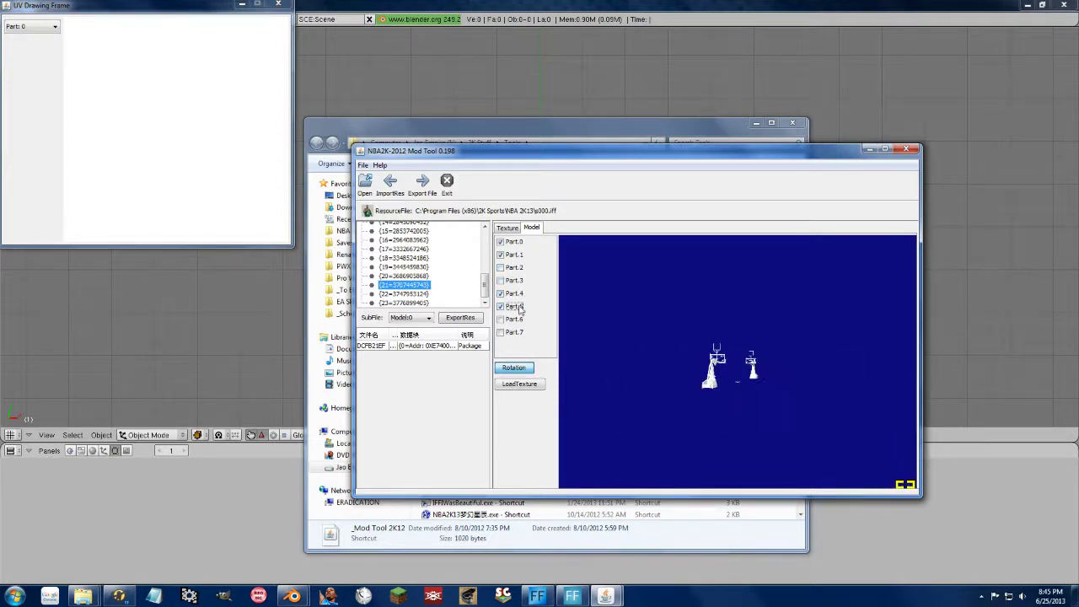
pyautogui.click(516, 307)
pyautogui.click(513, 293)
pyautogui.click(514, 320)
pyautogui.click(516, 335)
pyautogui.click(513, 332)
pyautogui.click(513, 254)
pyautogui.click(513, 242)
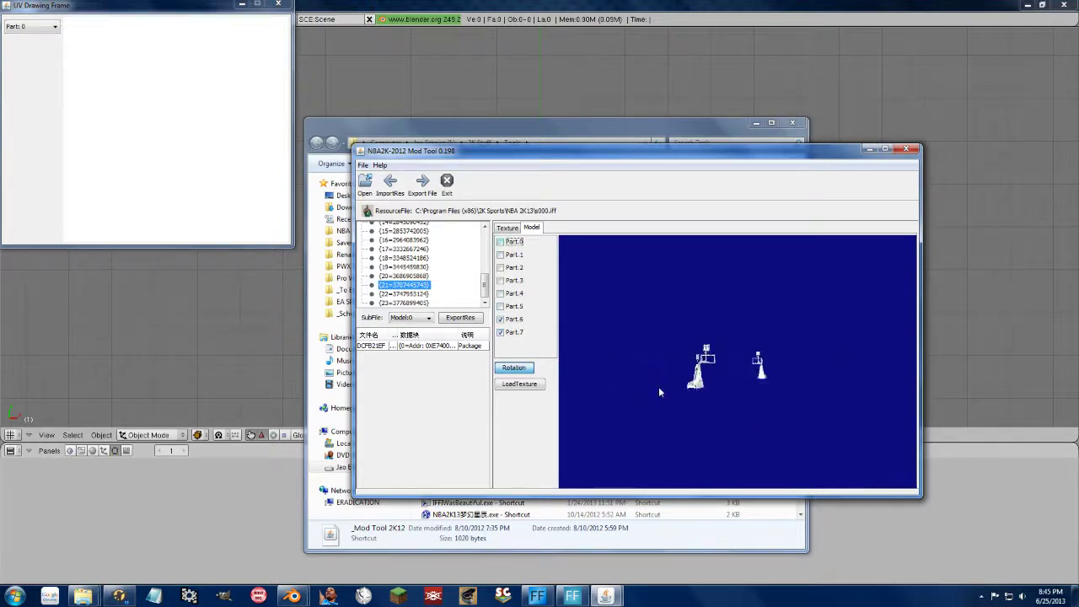
# Examine Part.6 and Part.7 from another angle, and hide both parts
pyautogui.moveTo(658, 386); pyautogui.dragTo(670, 401)
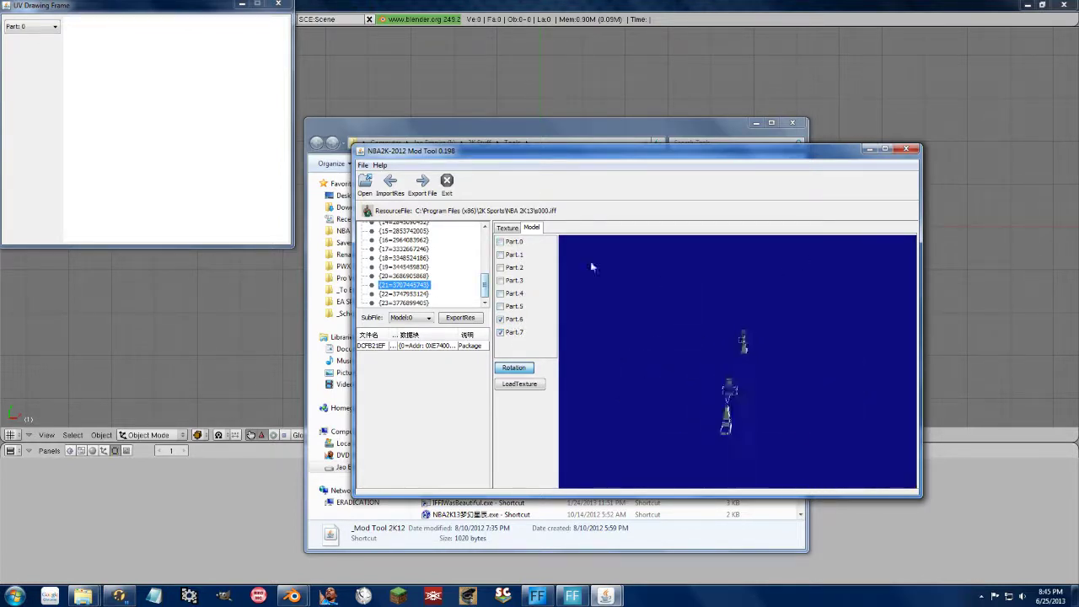
pyautogui.click(502, 320)
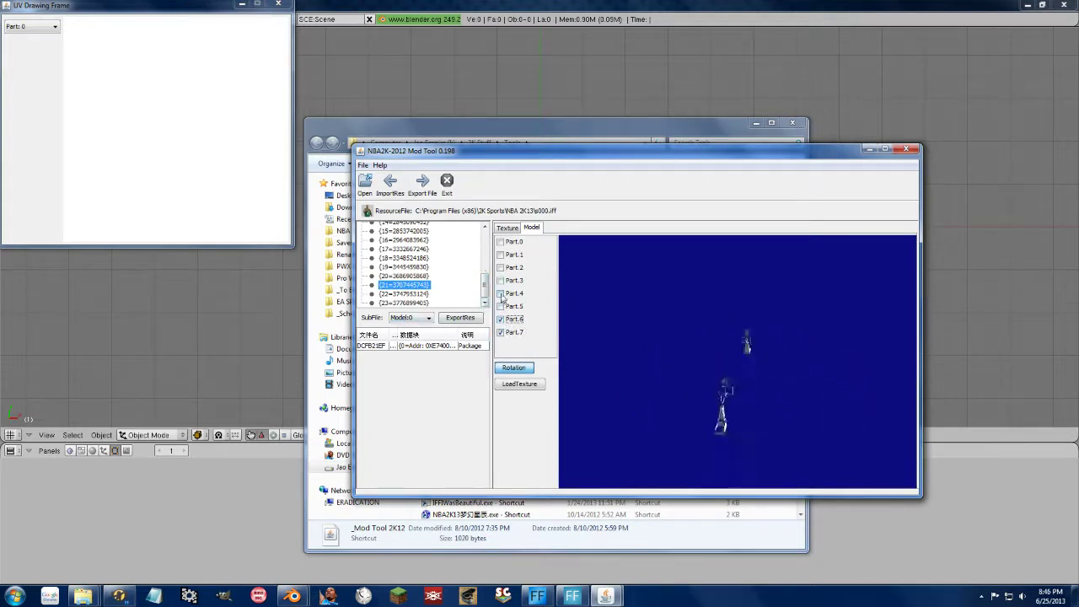
pyautogui.click(500, 320)
pyautogui.click(501, 332)
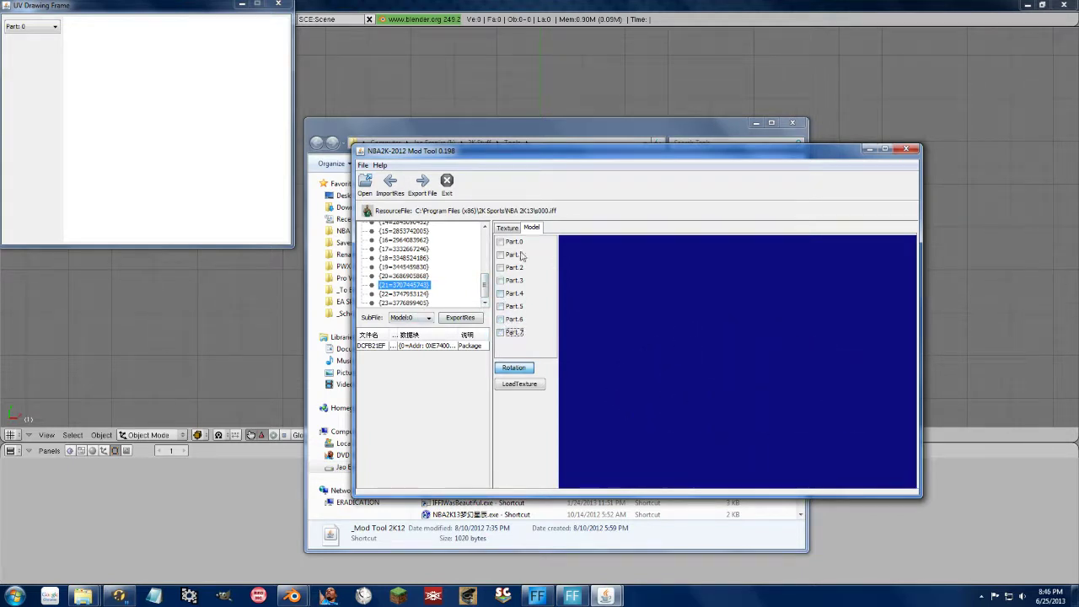
pyautogui.click(871, 151)
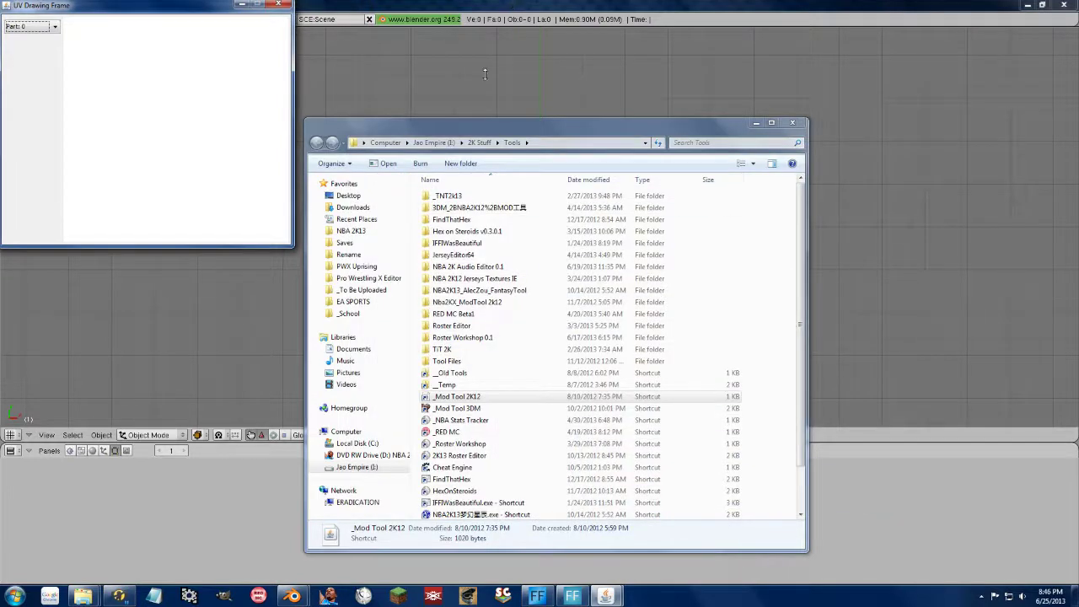
pyautogui.moveTo(615, 599)
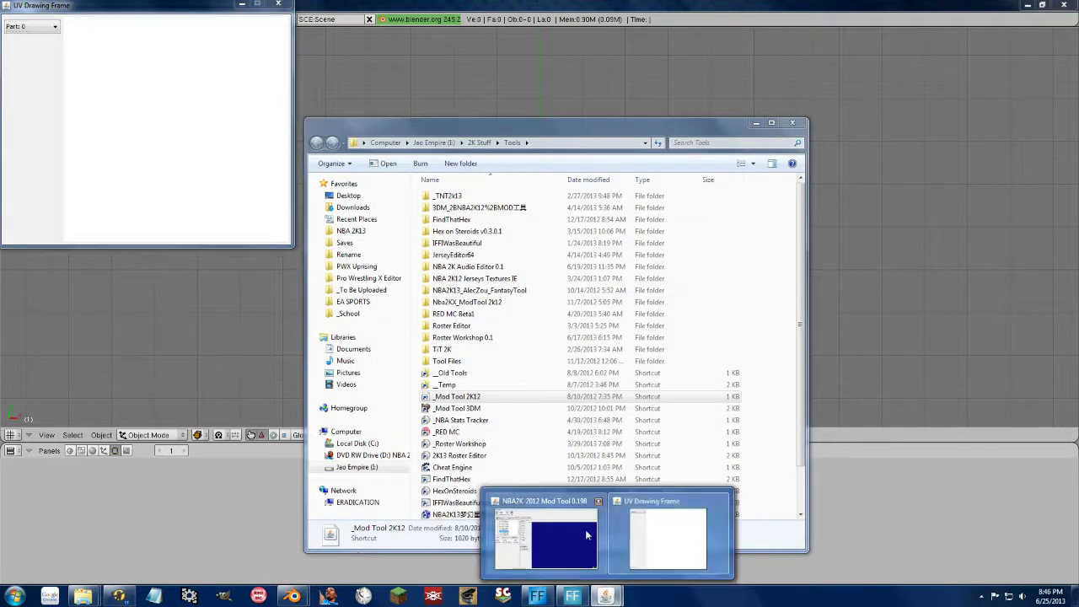
pyautogui.click(556, 523)
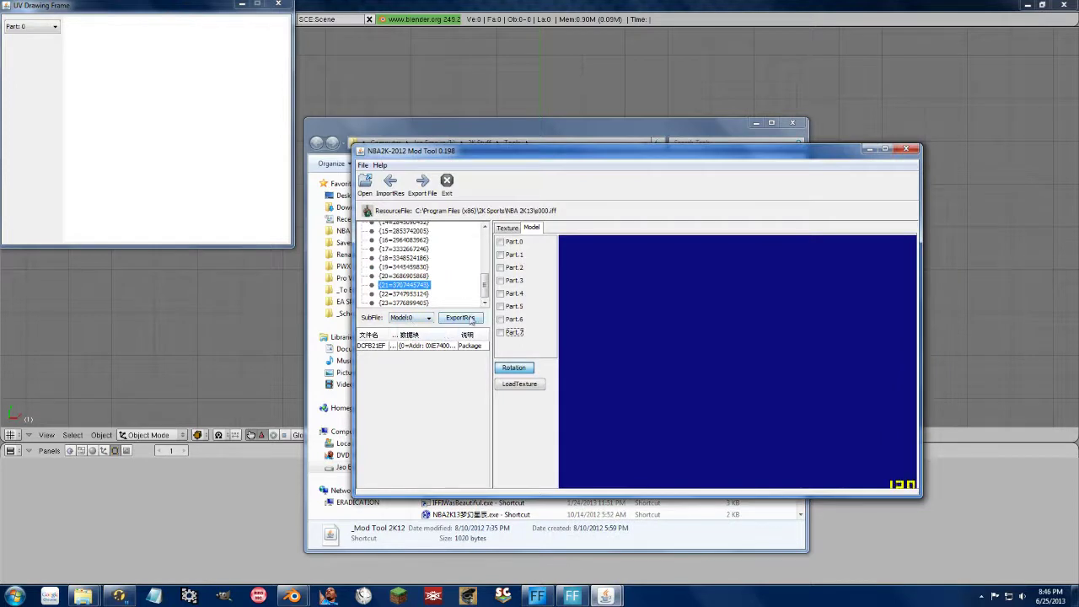
# Compare Part.0 with Part.1 and Part.2 in the preview, leaving only Part.0 displayed
pyautogui.click(500, 255)
pyautogui.click(501, 242)
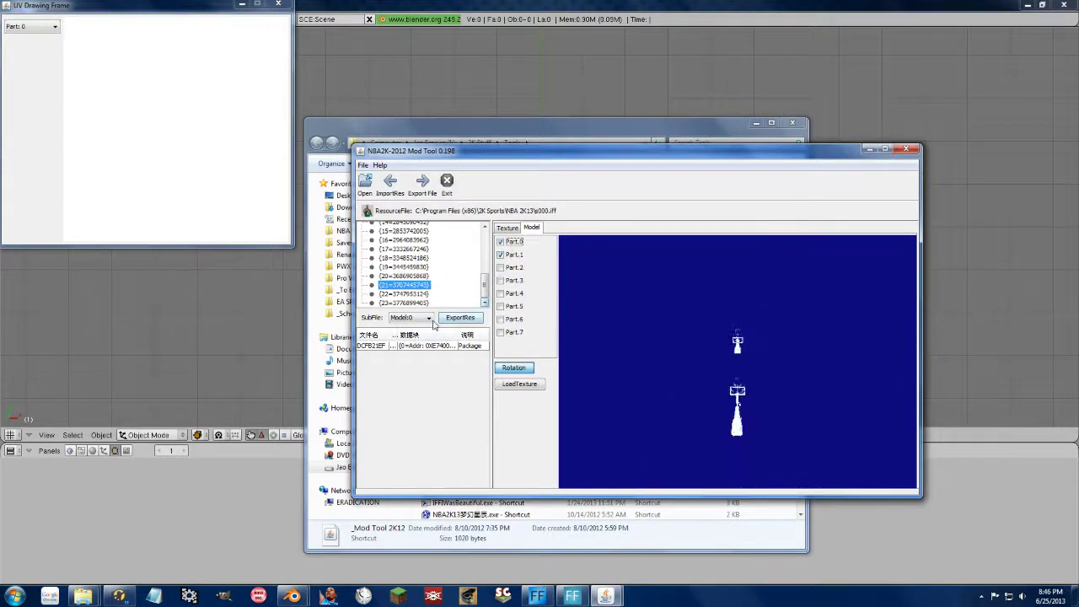
pyautogui.click(514, 267)
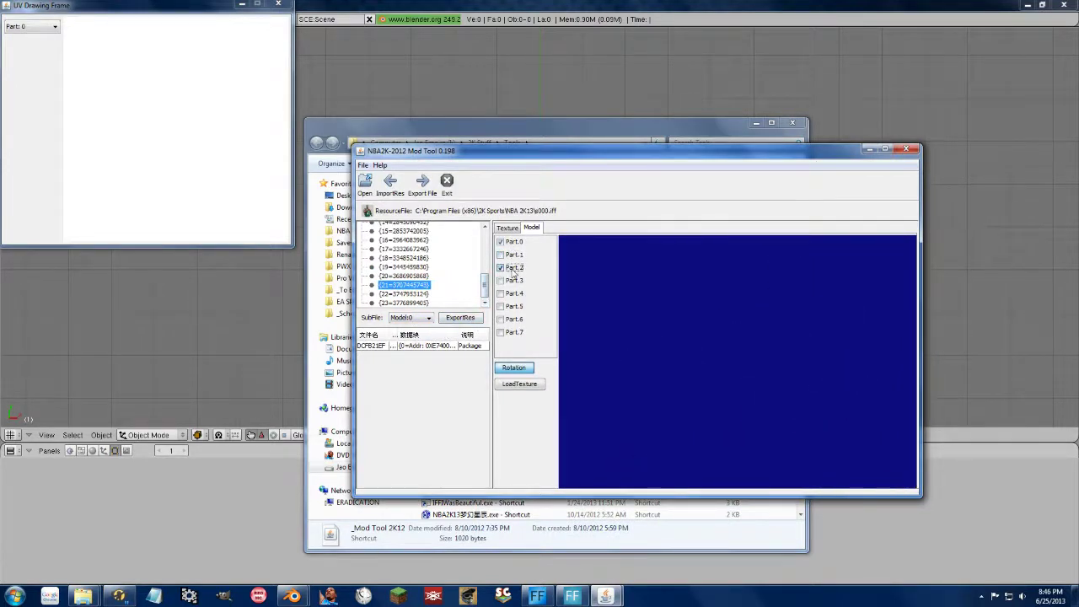
pyautogui.click(513, 268)
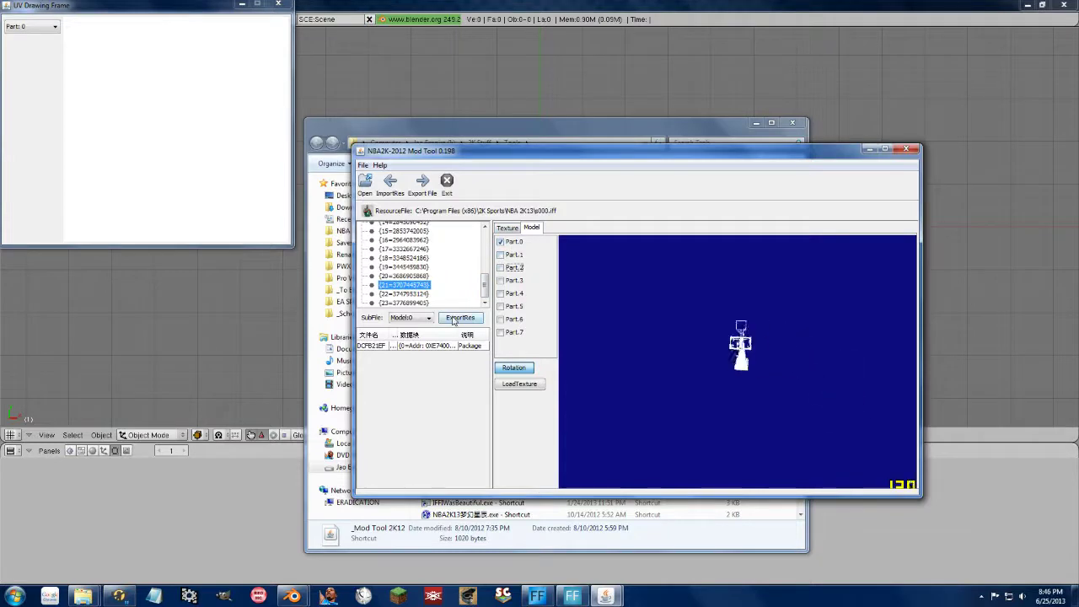
# Switch to Blender and import the N2KM model bbd-portable.n2km from the Temp\Backboards folder
pyautogui.click(265, 312)
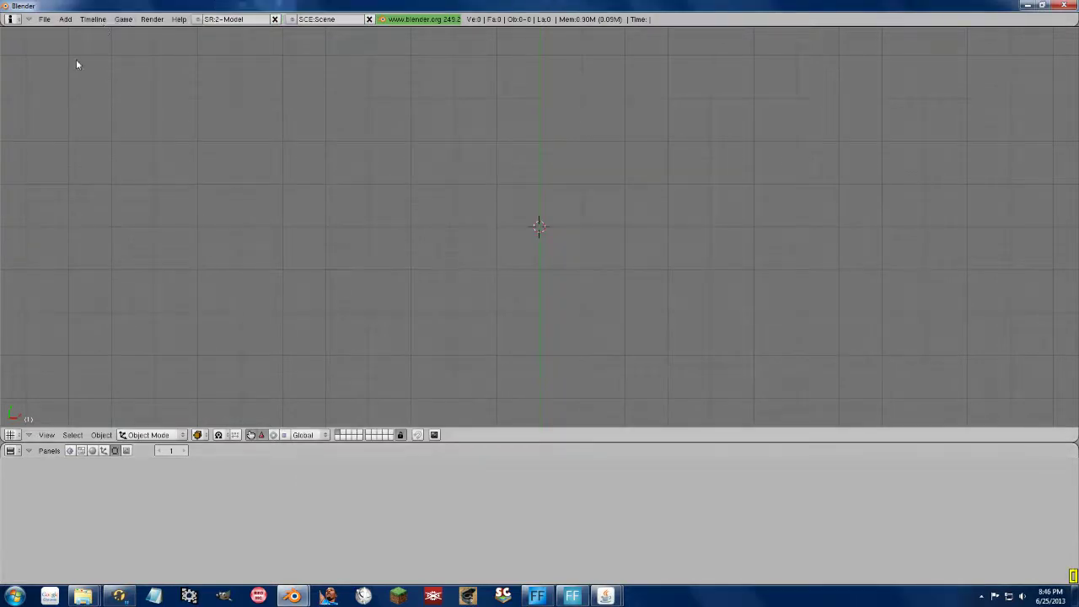
pyautogui.click(43, 19)
pyautogui.moveTo(67, 214)
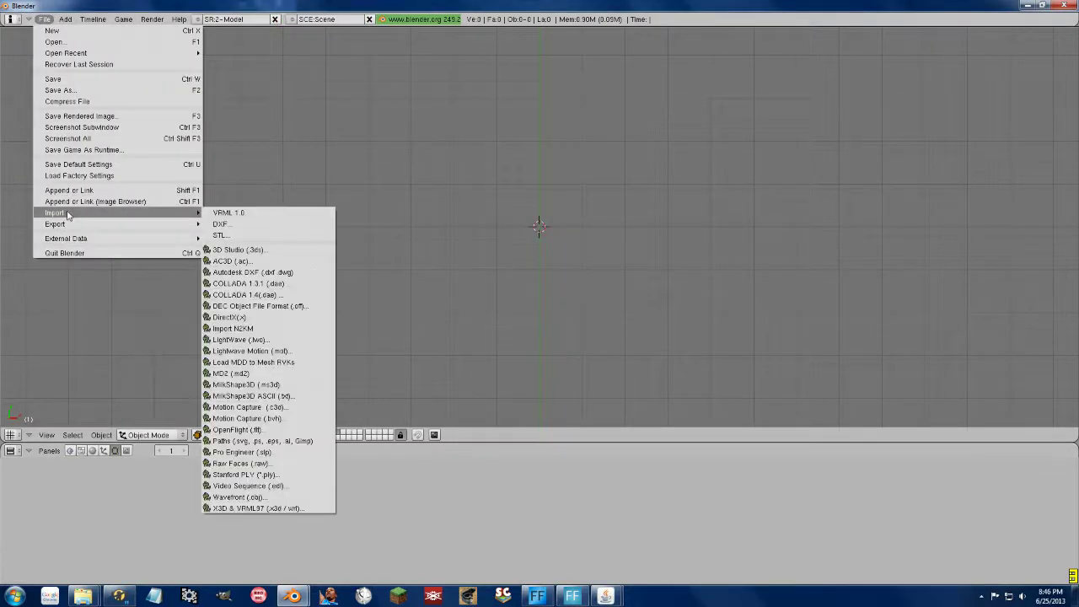
pyautogui.click(243, 328)
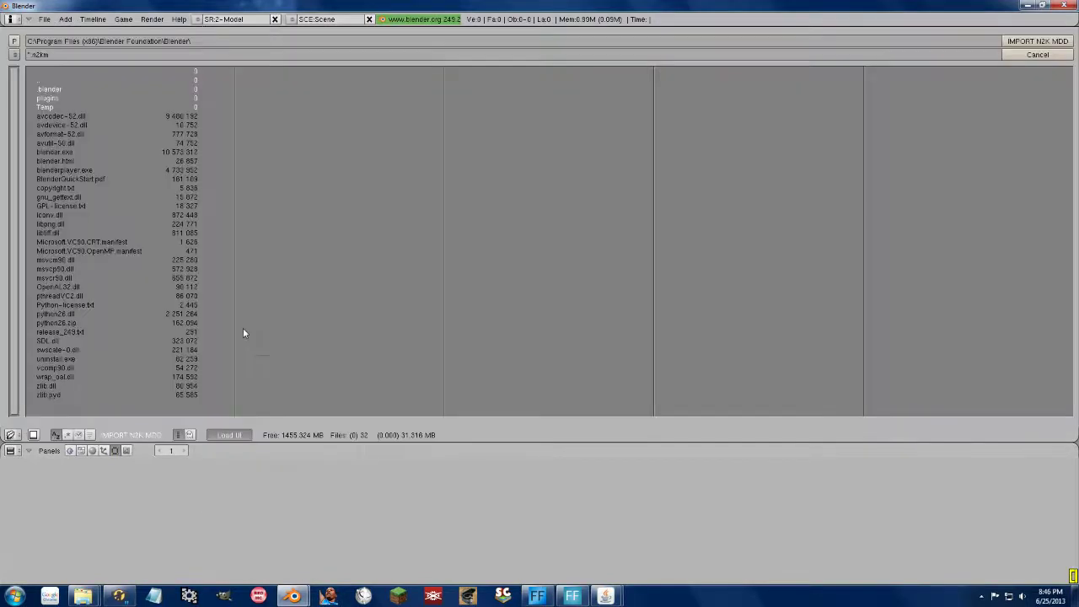
pyautogui.click(82, 107)
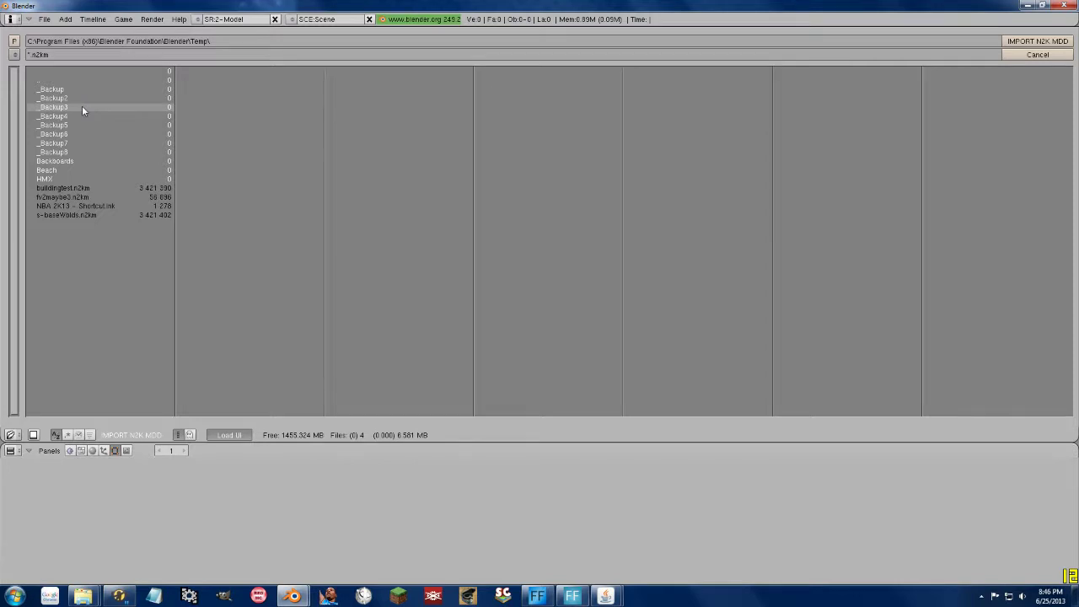
pyautogui.click(51, 162)
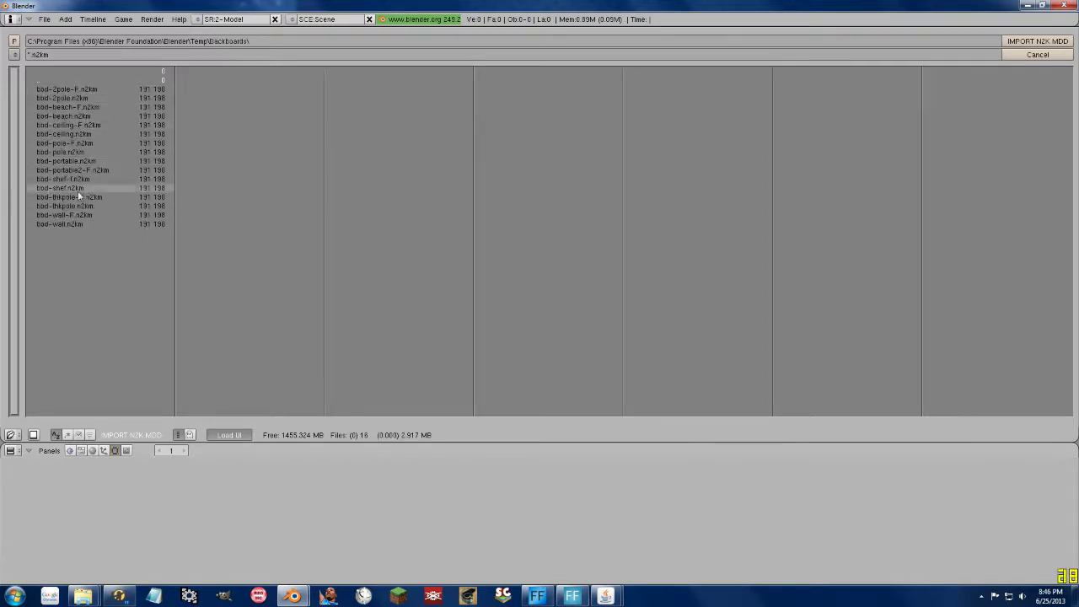
pyautogui.click(71, 161)
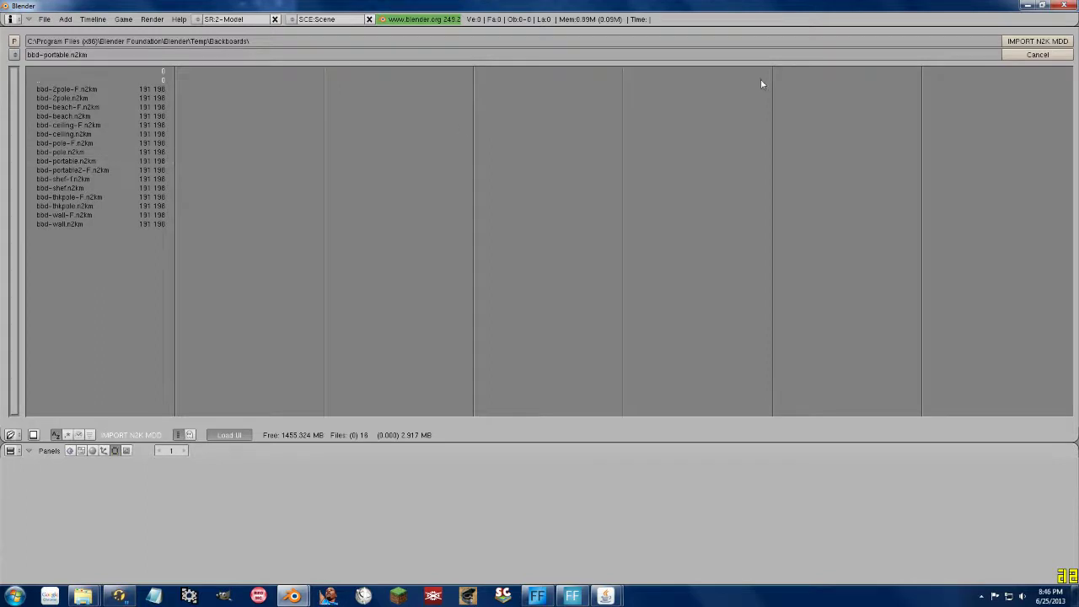
pyautogui.click(1010, 42)
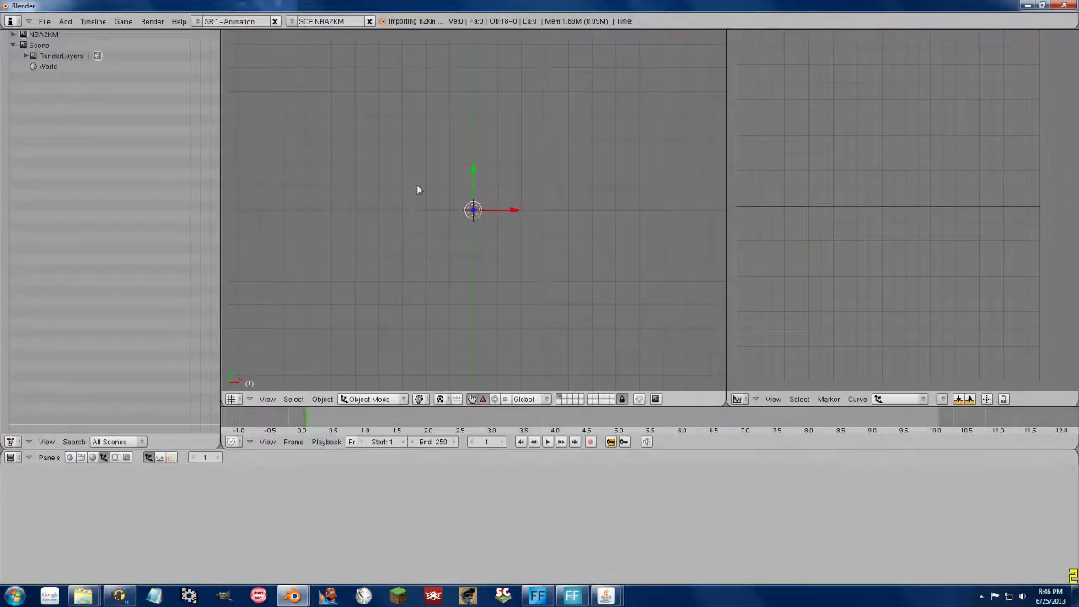
# Scale the whole imported hoop model to 0.01 on all axes
pyautogui.press('s')
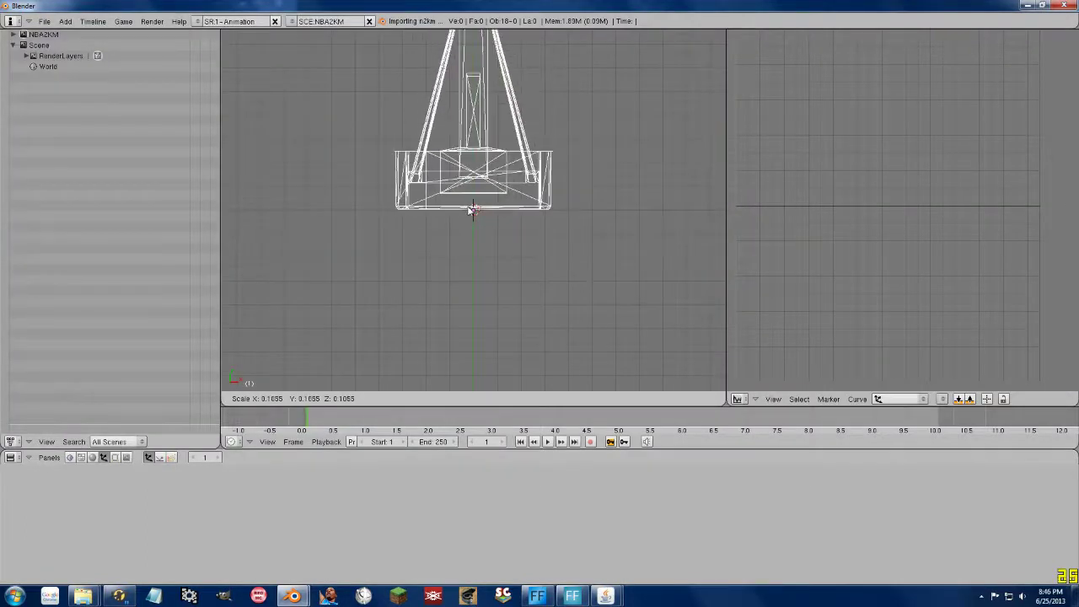
pyautogui.write('01')
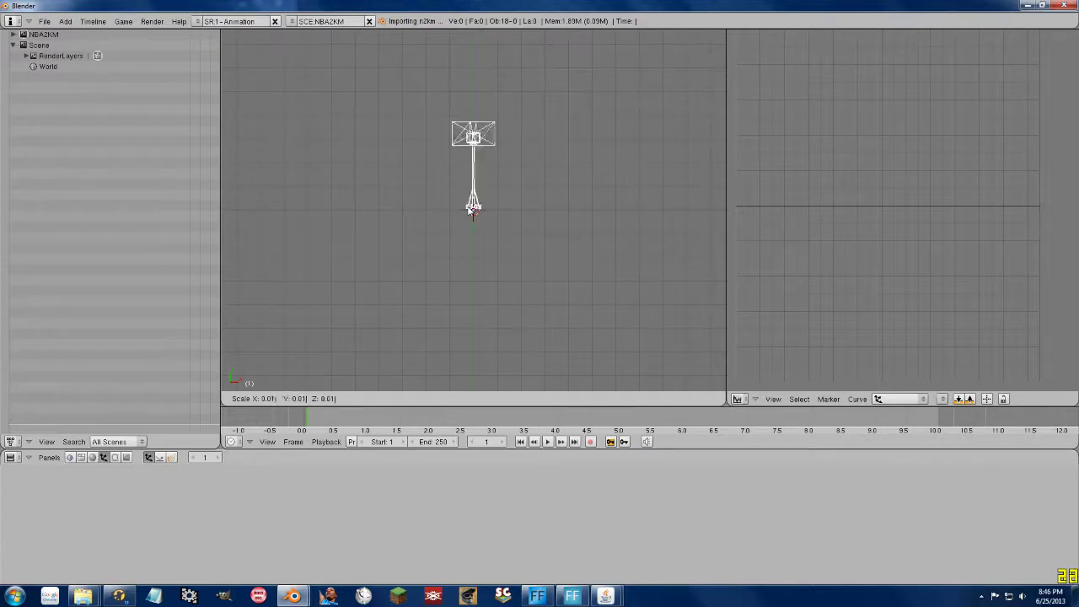
pyautogui.press('Return')
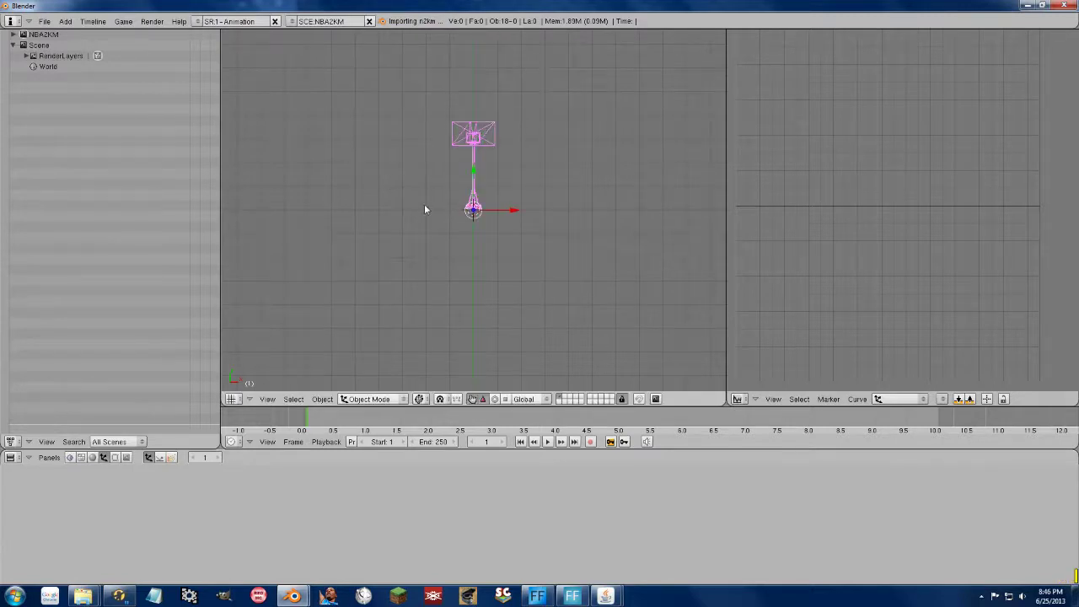
# Select the portable hoop's base object and, in Edit Mode, move its mesh 10 units along the global Y axis
pyautogui.moveTo(424, 204); pyautogui.dragTo(272, 89, button='middle')
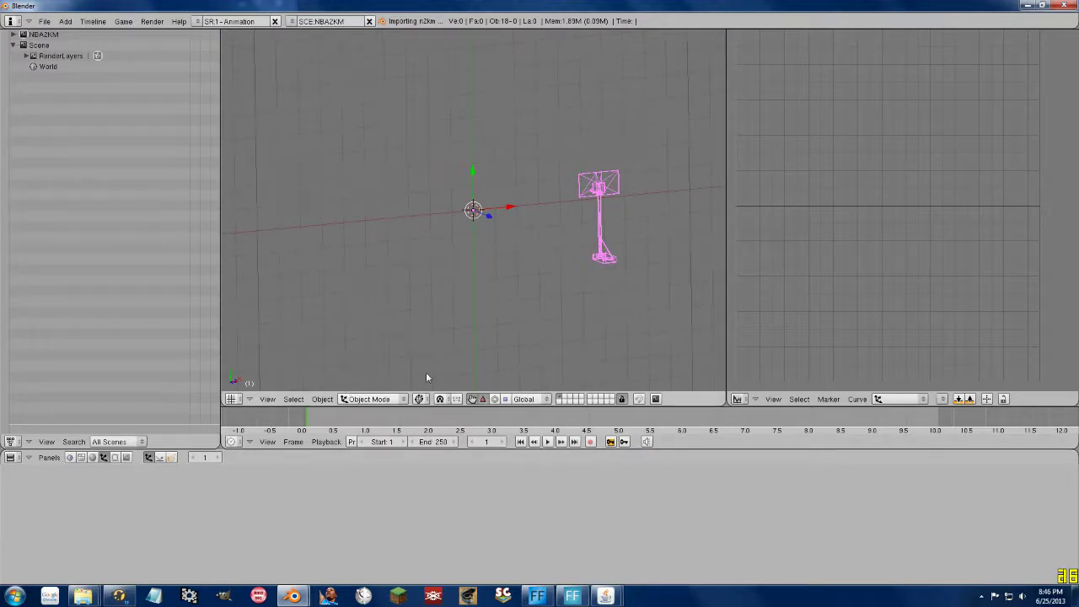
pyautogui.moveTo(535, 290)
pyautogui.mouseDown(button='middle')
pyautogui.moveTo(655, 273)
pyautogui.moveTo(267, 233)
pyautogui.moveTo(455, 216)
pyautogui.moveTo(516, 199)
pyautogui.moveTo(472, 219)
pyautogui.moveTo(540, 269)
pyautogui.moveTo(534, 224)
pyautogui.moveTo(529, 271)
pyautogui.mouseUp(button='middle')
pyautogui.scroll(5, 529, 271)
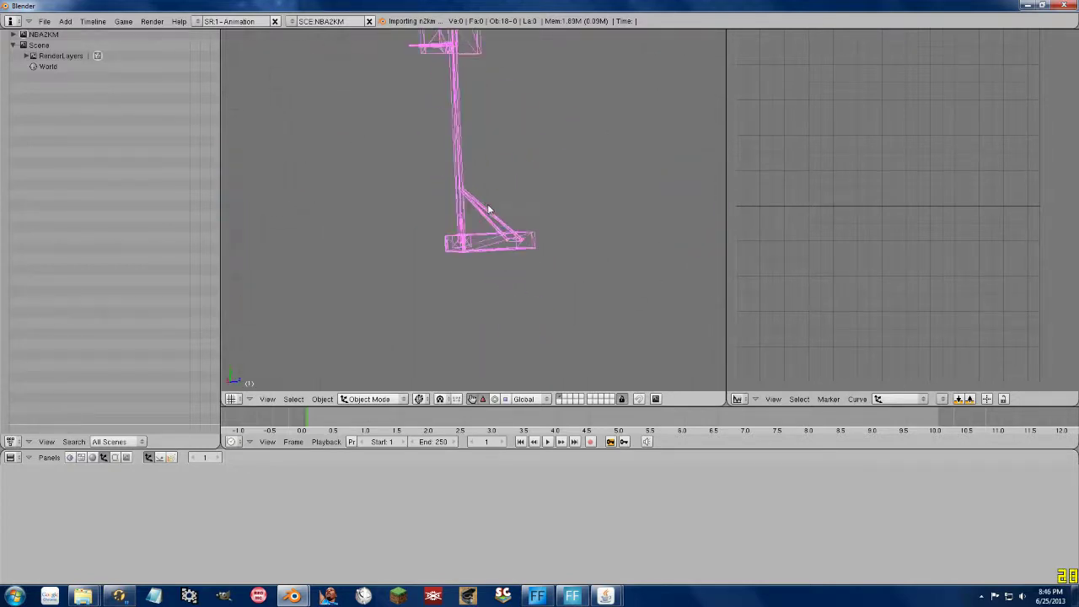
pyautogui.rightClick(508, 321)
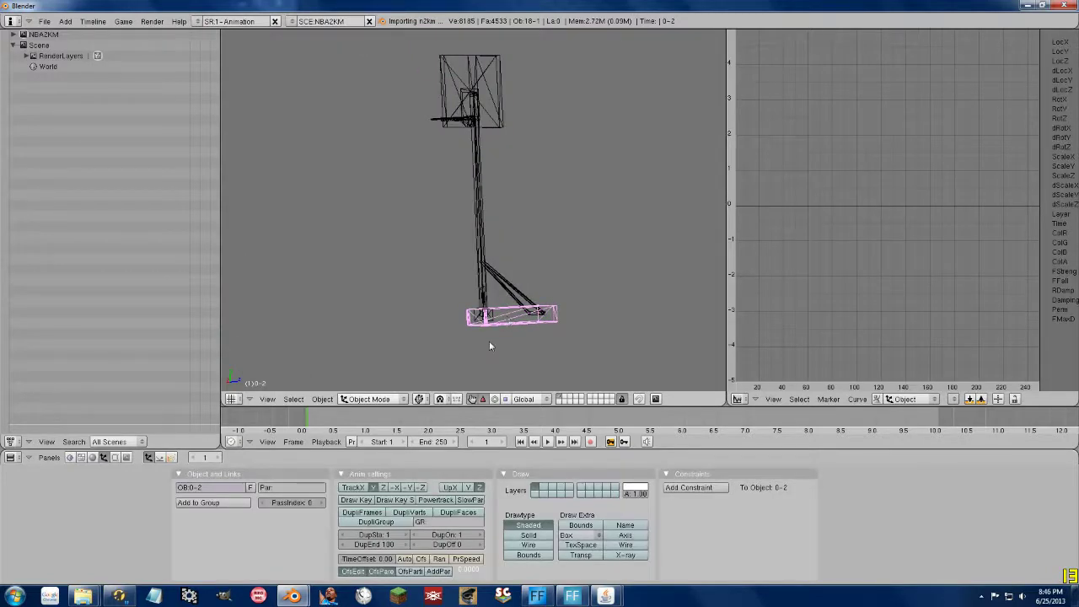
pyautogui.scroll(-3, 488, 341)
pyautogui.press('g')
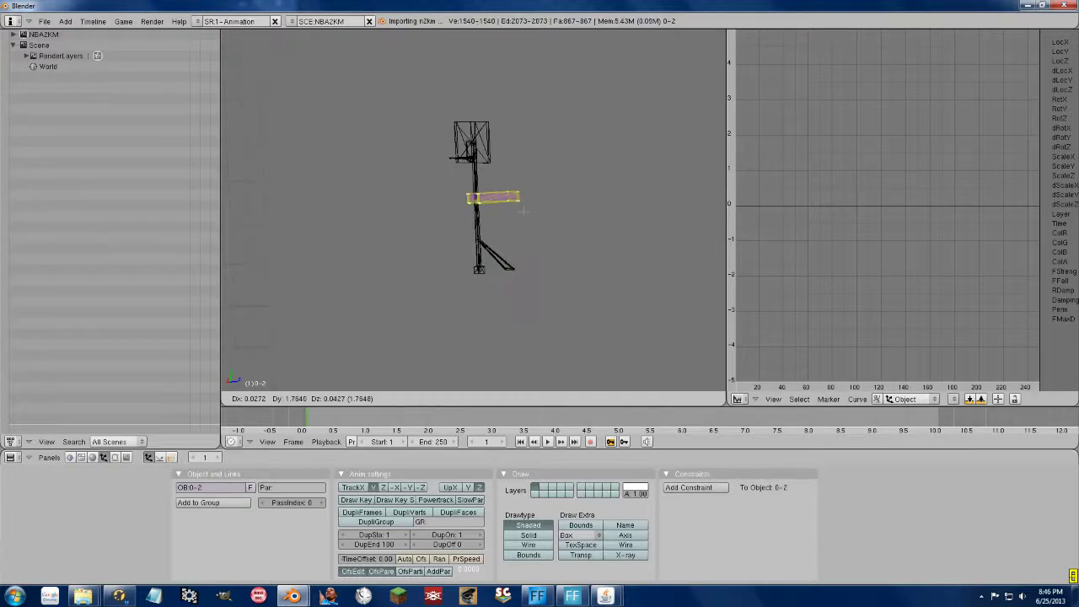
pyautogui.press('y')
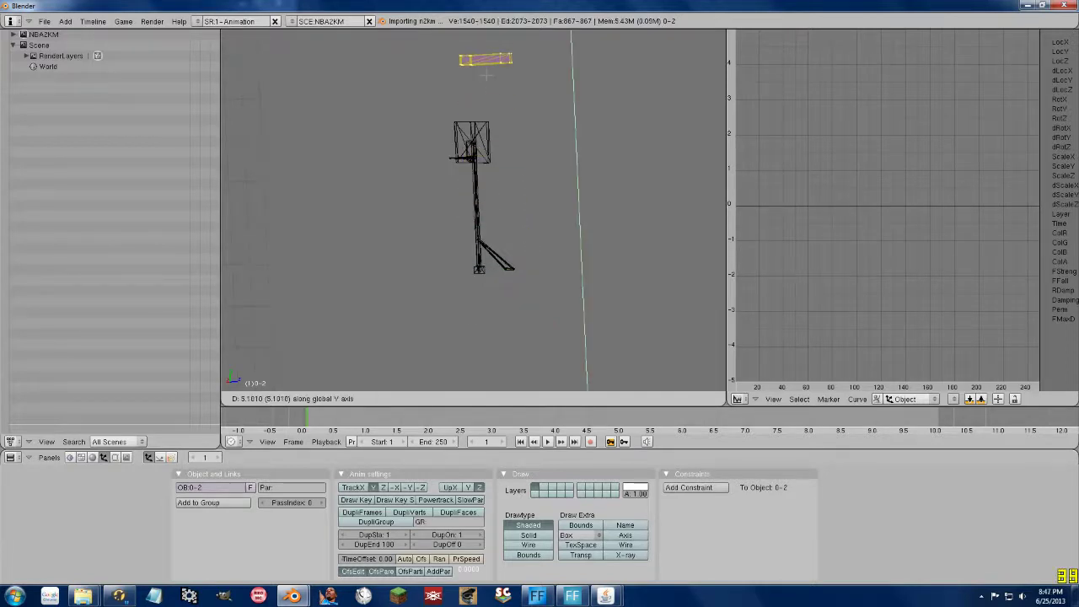
pyautogui.write('10')
pyautogui.press('Return')
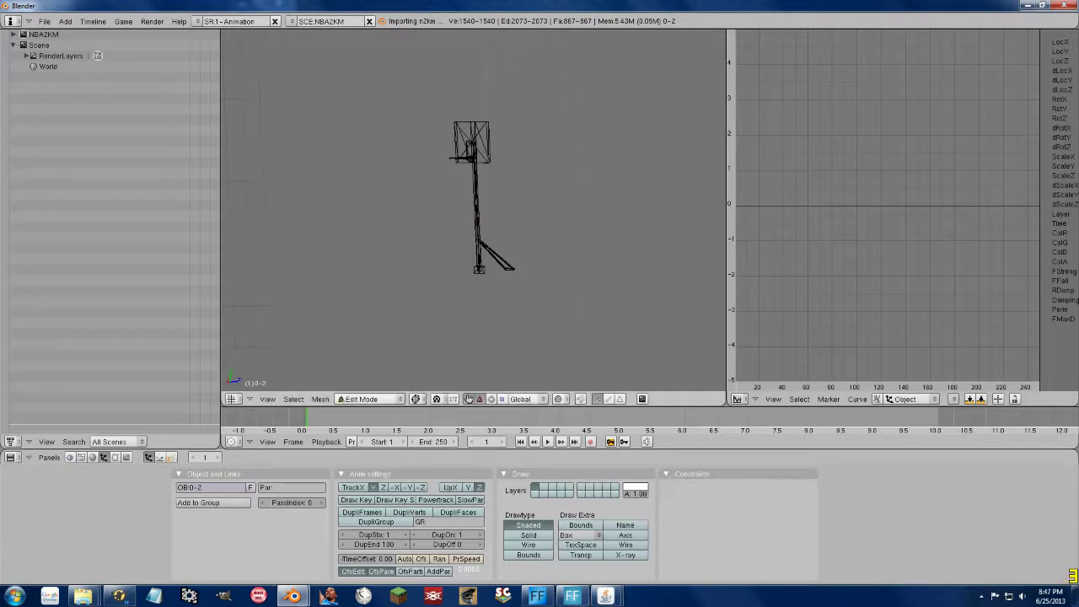
# Leave the base mesh, select the portable hoop's pole object, and open its mesh in Edit Mode
pyautogui.scroll(-1, 486, 75)
pyautogui.scroll(-6, 472, 210)
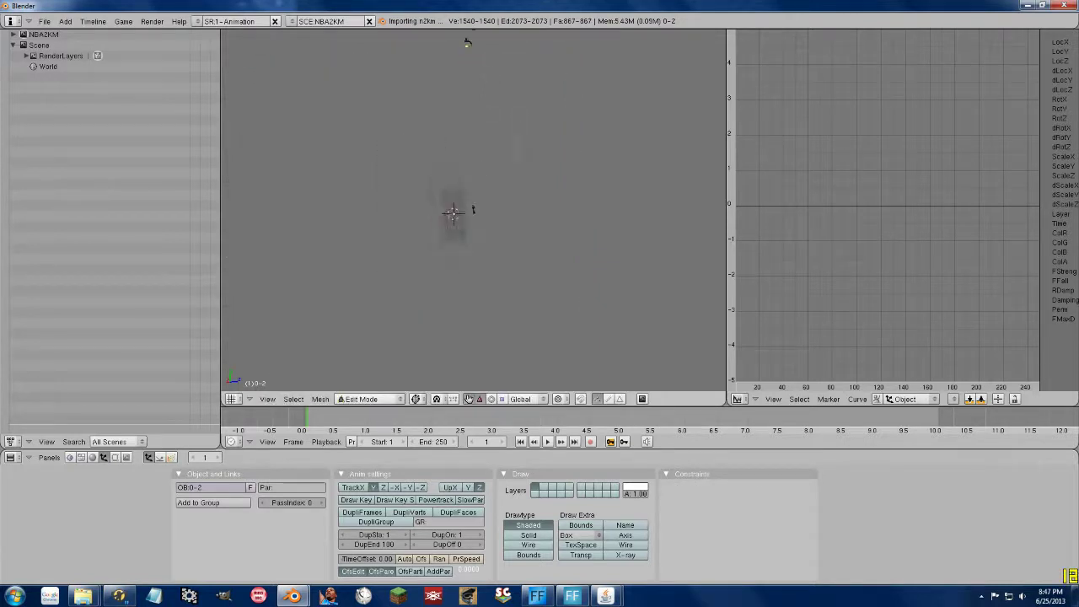
pyautogui.scroll(16, 499, 246)
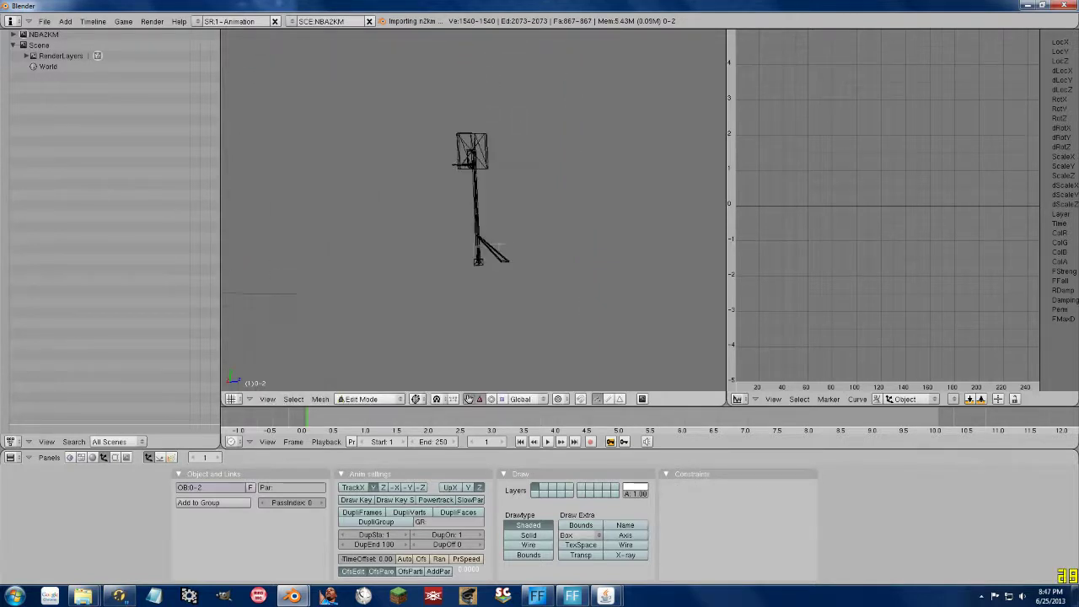
pyautogui.press('Tab')
pyautogui.rightClick(476, 251)
pyautogui.press('Tab')
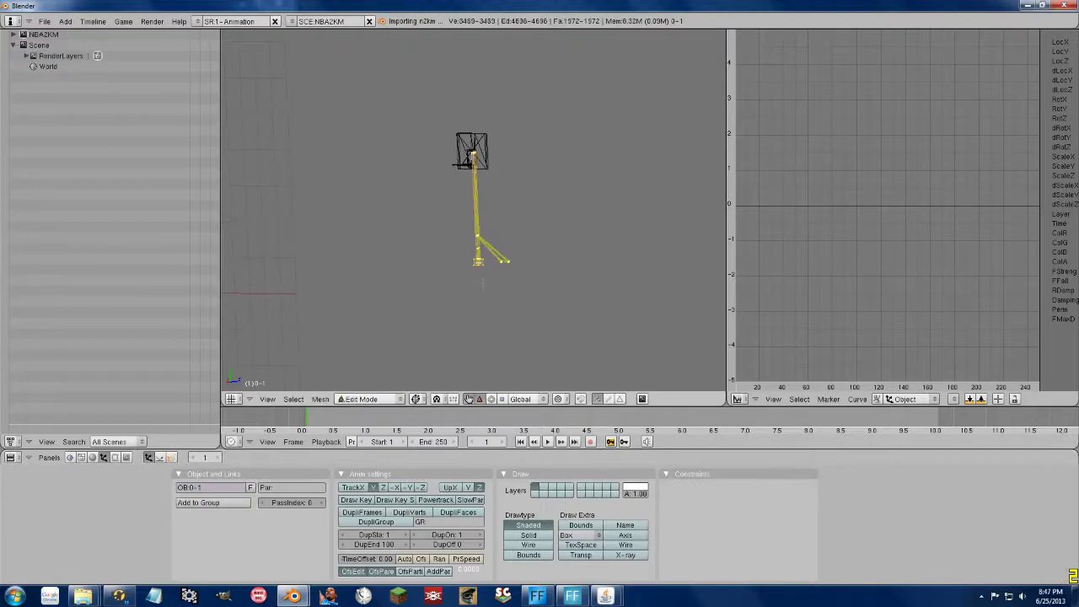
pyautogui.scroll(4, 486, 226)
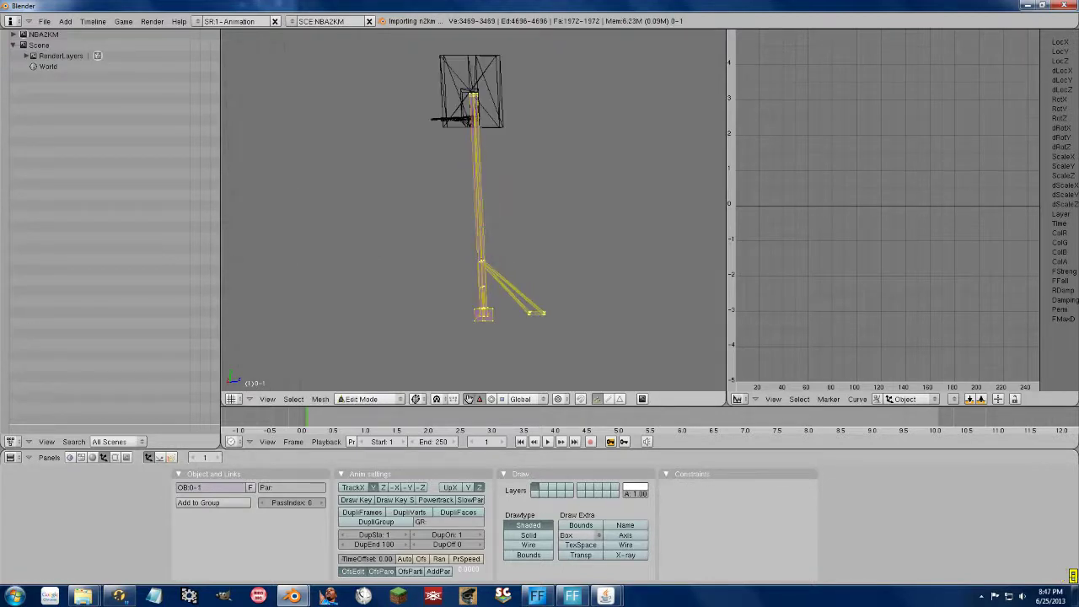
pyautogui.moveTo(486, 226); pyautogui.dragTo(455, 249, button='middle')
pyautogui.scroll(-6, 455, 250)
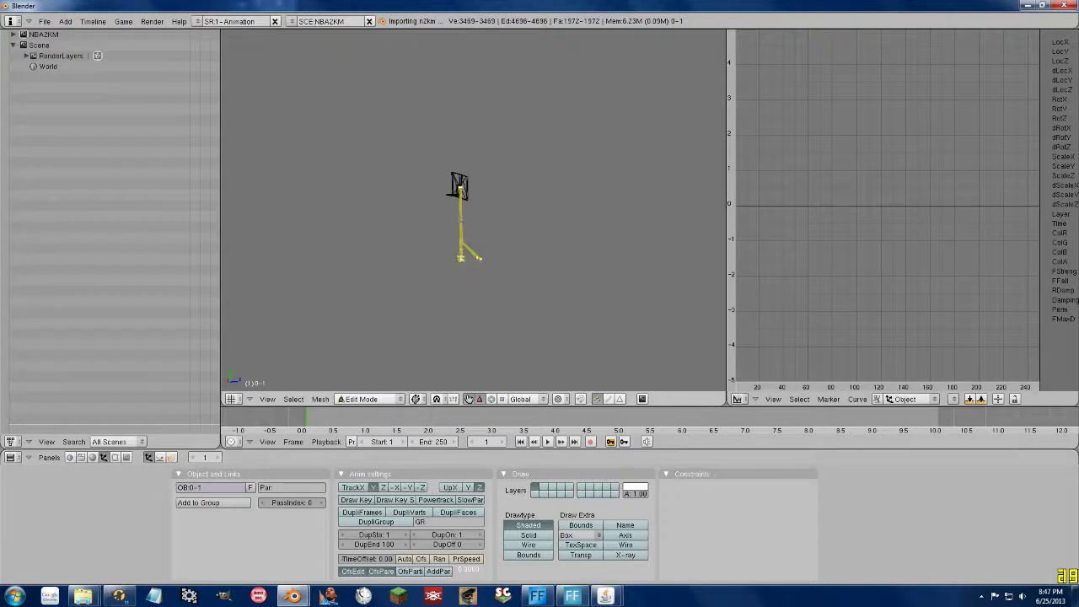
pyautogui.scroll(4, 473, 265)
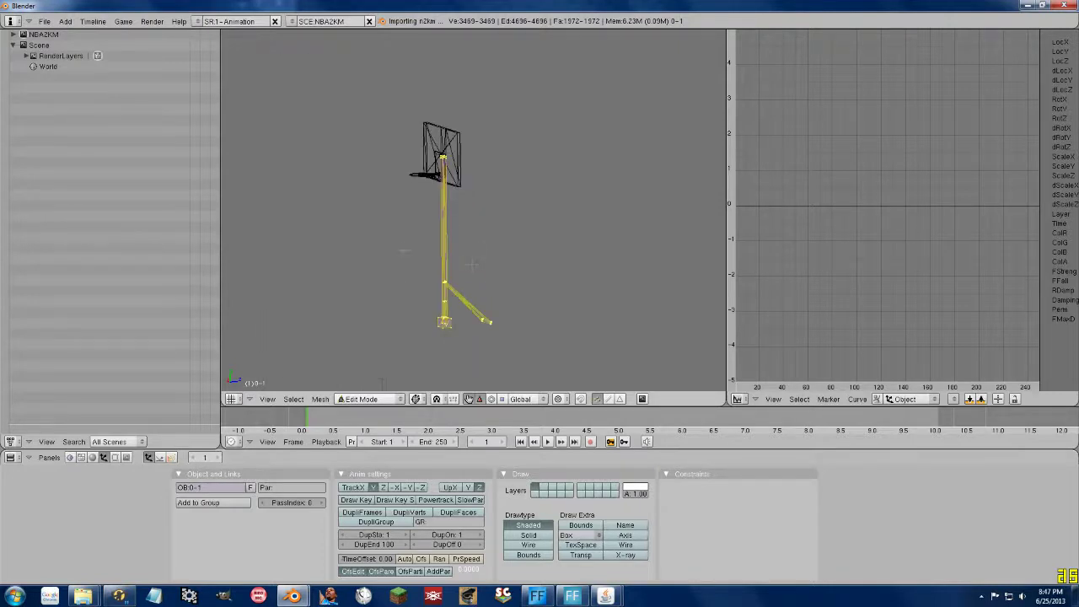
# Select only the pole and its angled brace in the mesh and rotate them 180 degrees about the global Z axis
pyautogui.press('g')
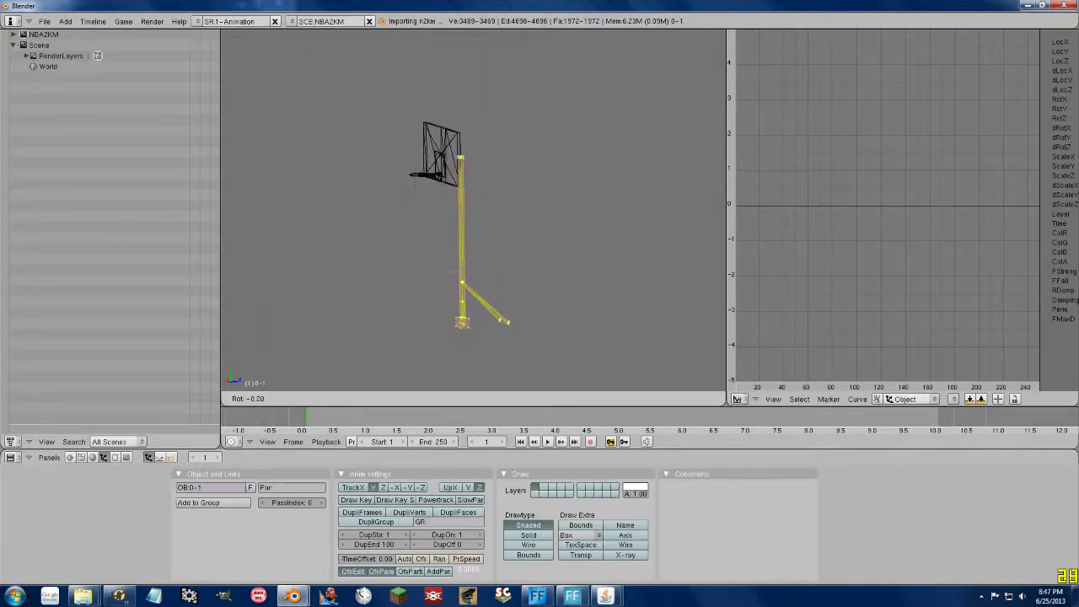
pyautogui.rightClick(437, 284)
pyautogui.press('a')
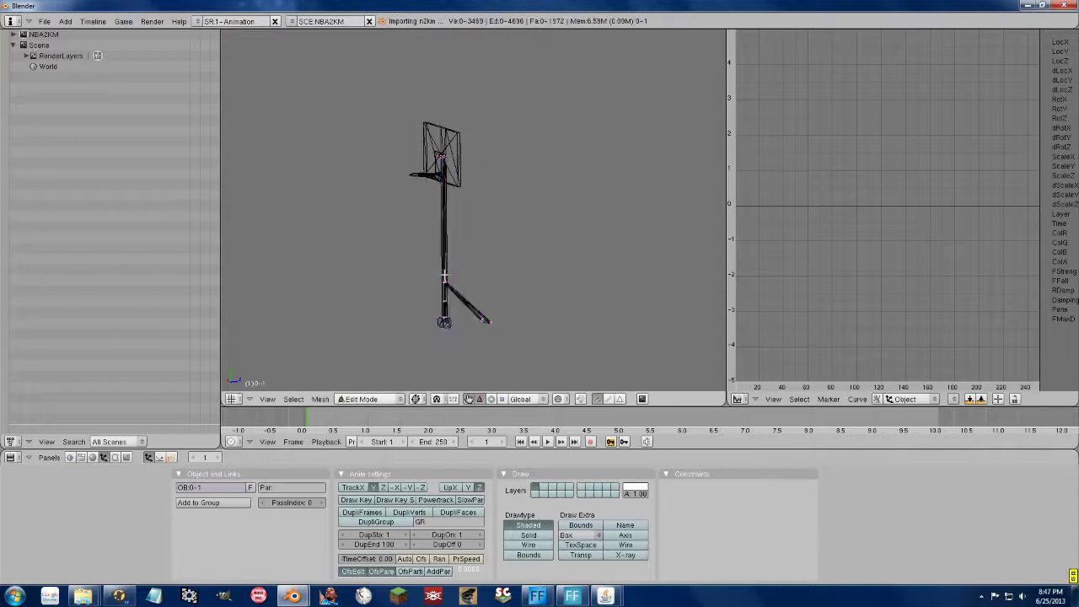
pyautogui.moveTo(441, 152)
pyautogui.mouseDown()
pyautogui.moveTo(445, 313)
pyautogui.moveTo(487, 327)
pyautogui.mouseUp()
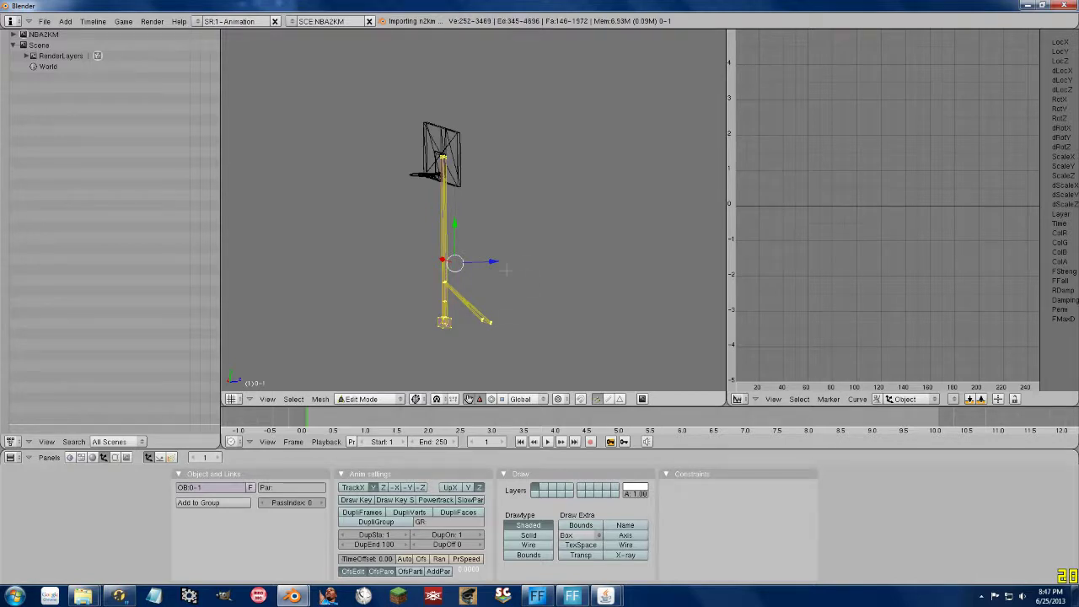
pyautogui.press('r')
pyautogui.press('z')
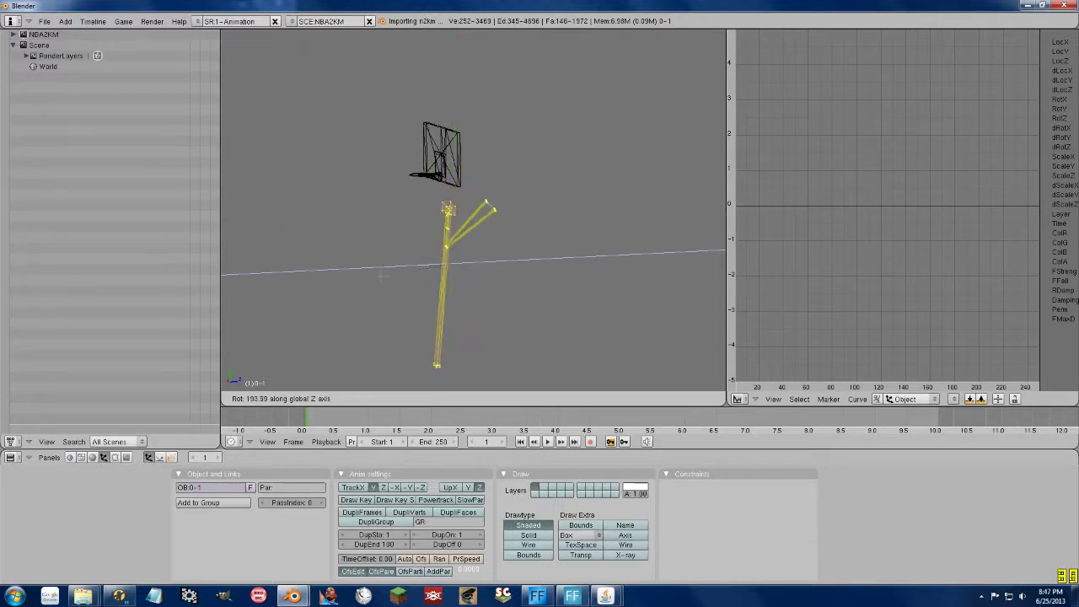
pyautogui.write('180')
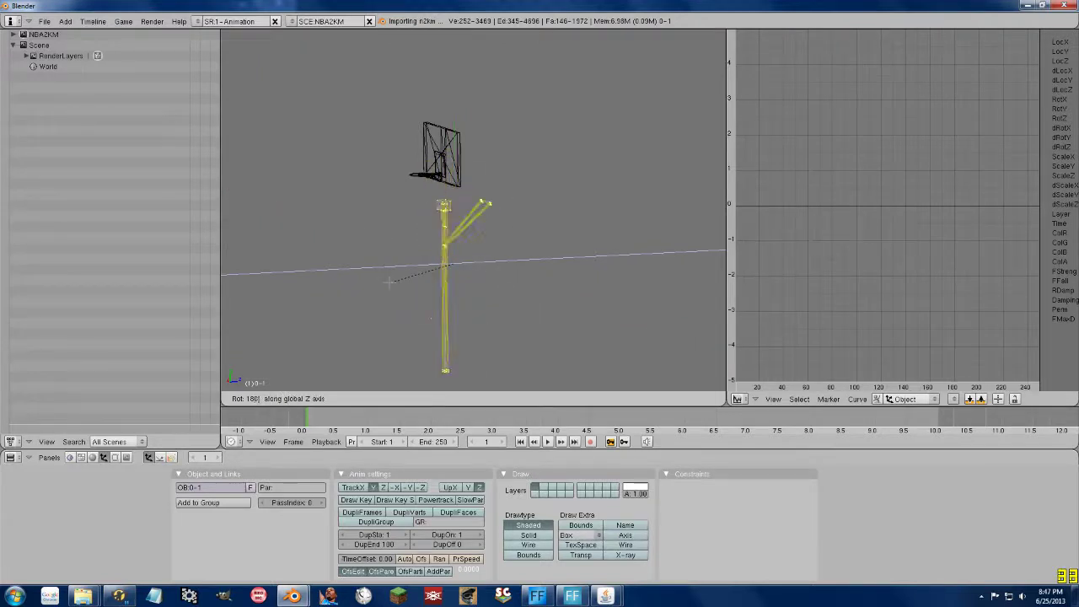
pyautogui.press('Return')
# Move the flipped pole and brace 3.5 units along the global Y axis
pyautogui.press('g')
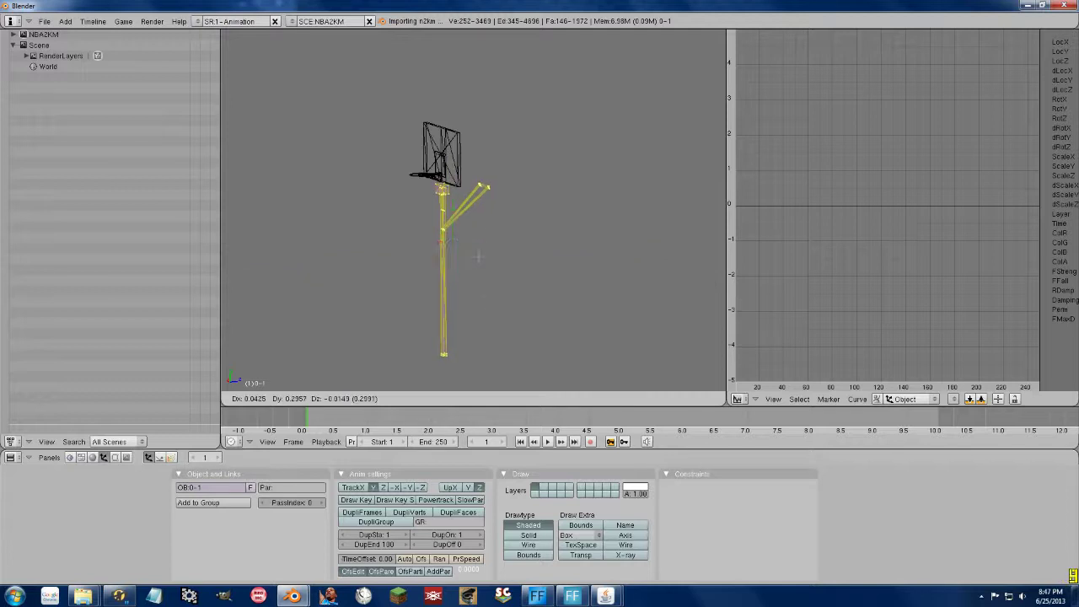
pyautogui.press('y')
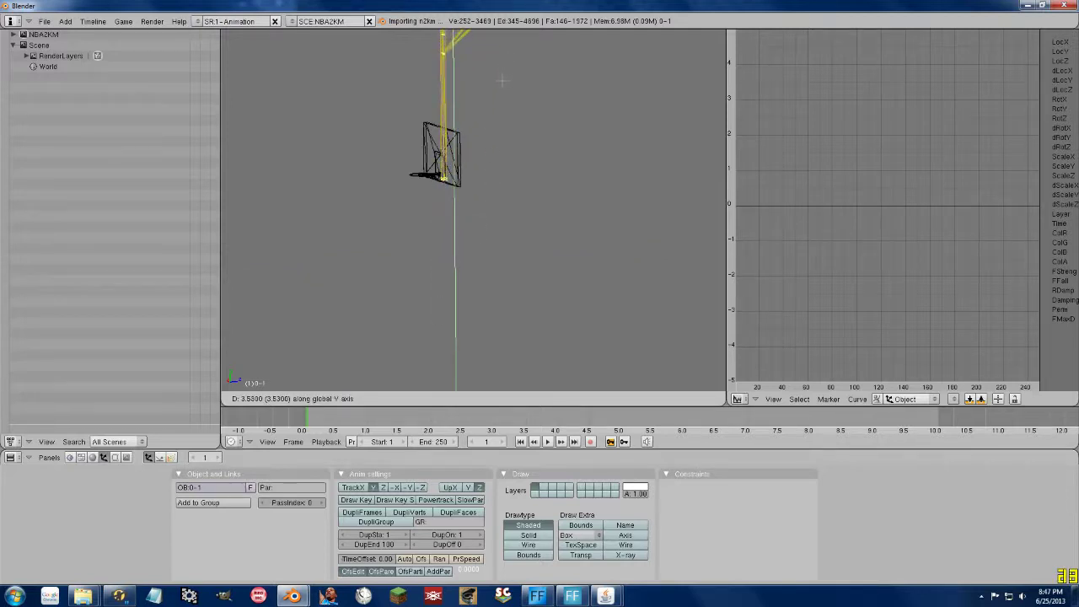
pyautogui.write('3.5')
pyautogui.press('Return')
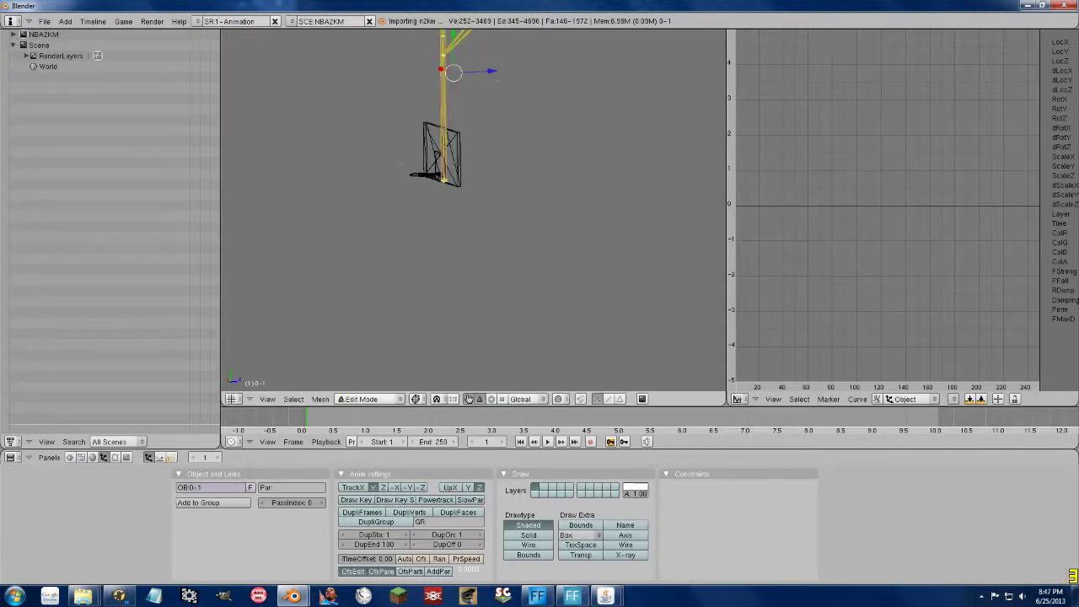
# Select the pole's upper end with the angled brace and move it upward along the global Y axis to lengthen the pole
pyautogui.scroll(4, 456, 126)
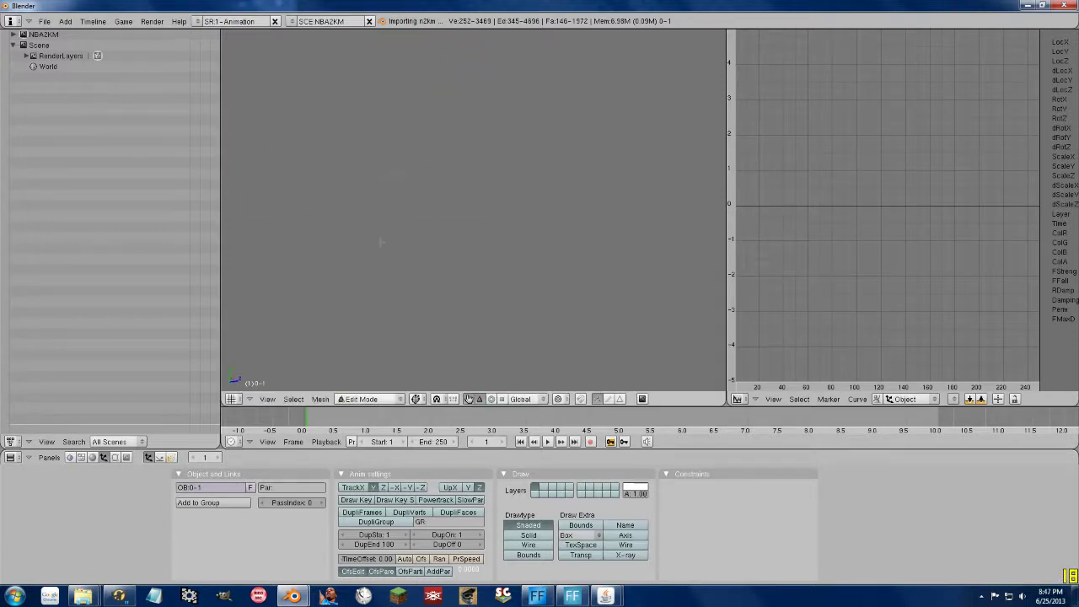
pyautogui.scroll(-5, 380, 242)
pyautogui.moveTo(393, 230); pyautogui.dragTo(556, 172, button='middle')
pyautogui.scroll(-4, 474, 211)
pyautogui.scroll(4, 473, 210)
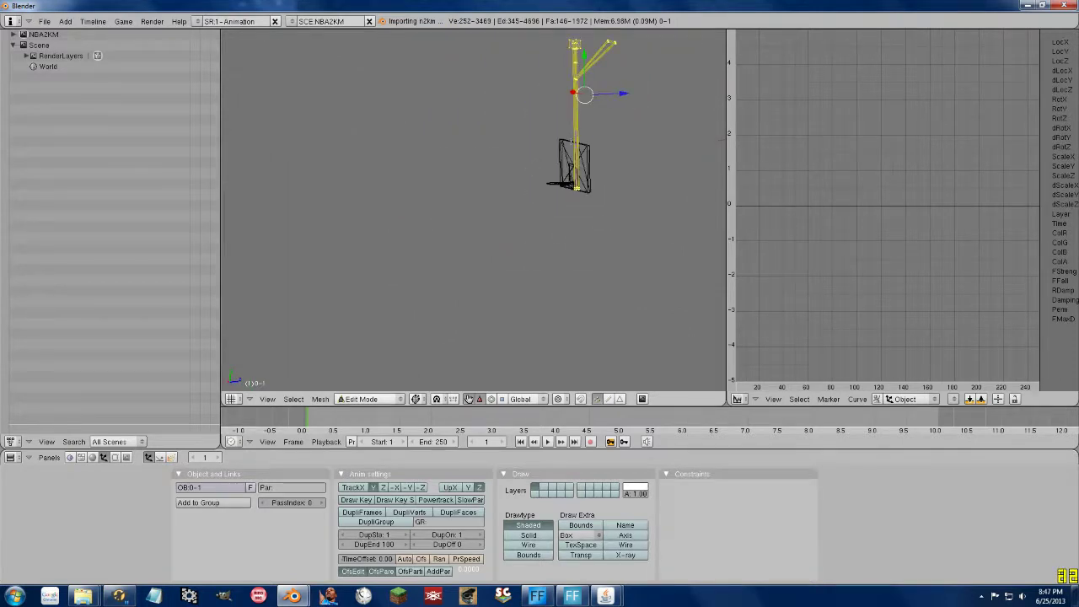
pyautogui.press('a')
pyautogui.press('l')
pyautogui.scroll(-3, 600, 158)
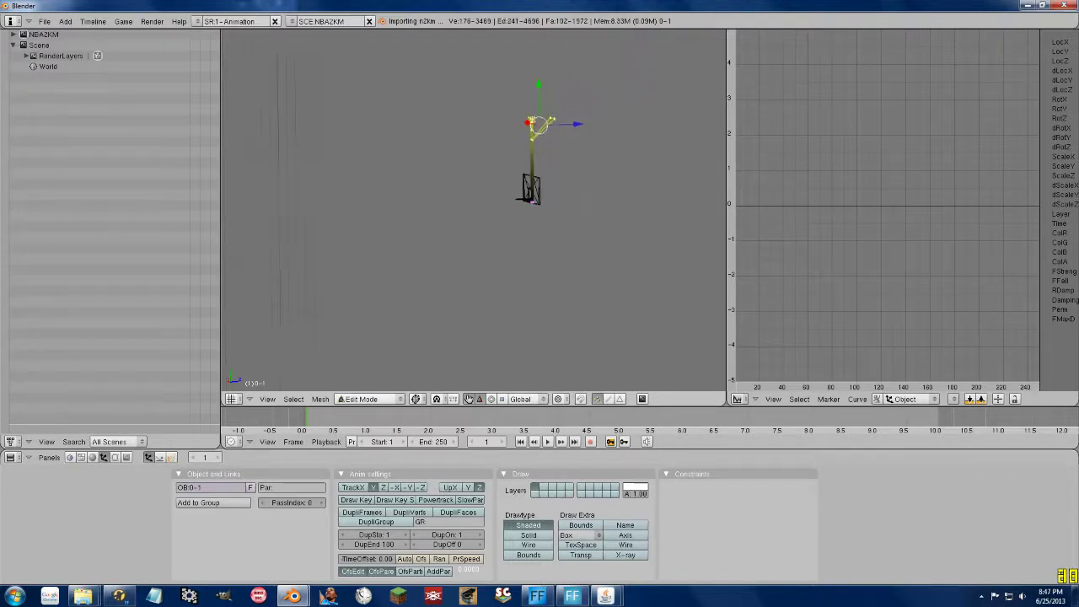
pyautogui.keyDown('shift'); pyautogui.moveTo(600, 157); pyautogui.dragTo(579, 249, button='middle'); pyautogui.keyUp('shift')
pyautogui.press('g')
pyautogui.press('y')
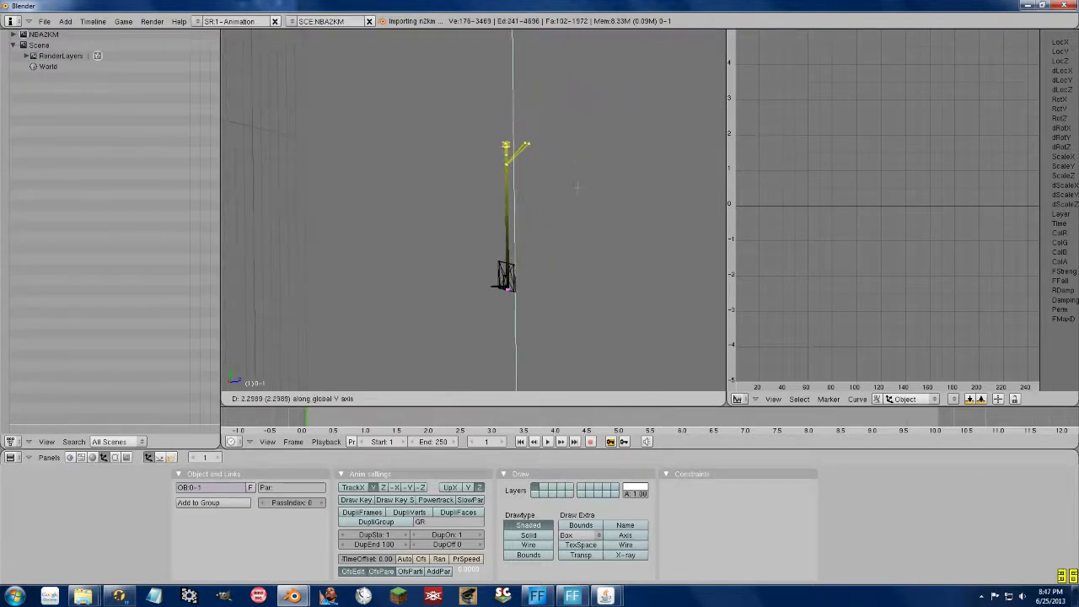
pyautogui.click(540, 219)
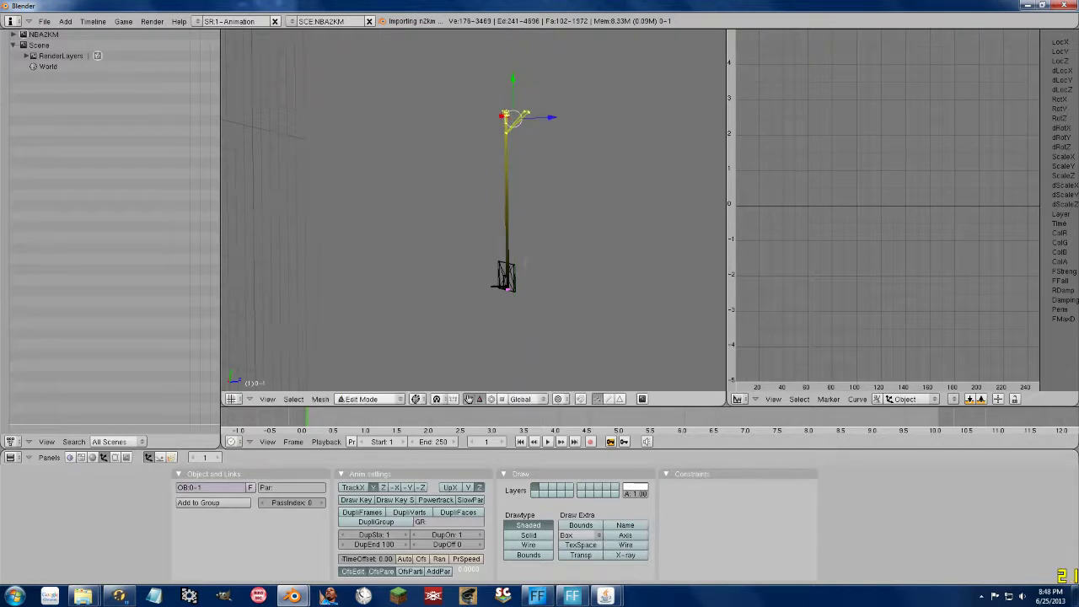
# Return the pole to Object Mode and clear the selection of all objects
pyautogui.press('a')
pyautogui.moveTo(516, 258); pyautogui.dragTo(499, 298, button='middle')
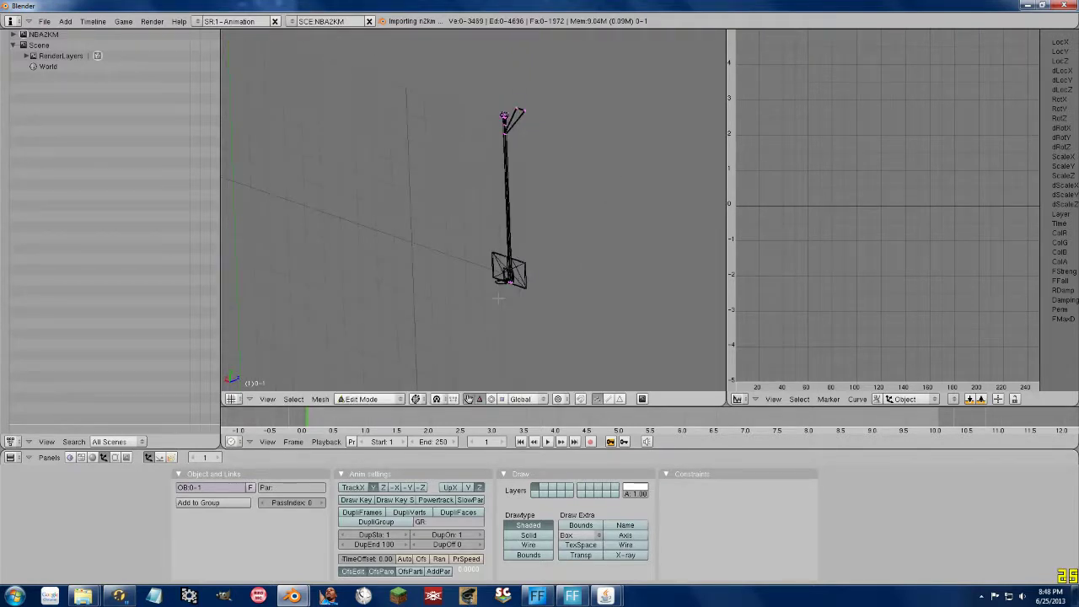
pyautogui.scroll(3, 498, 297)
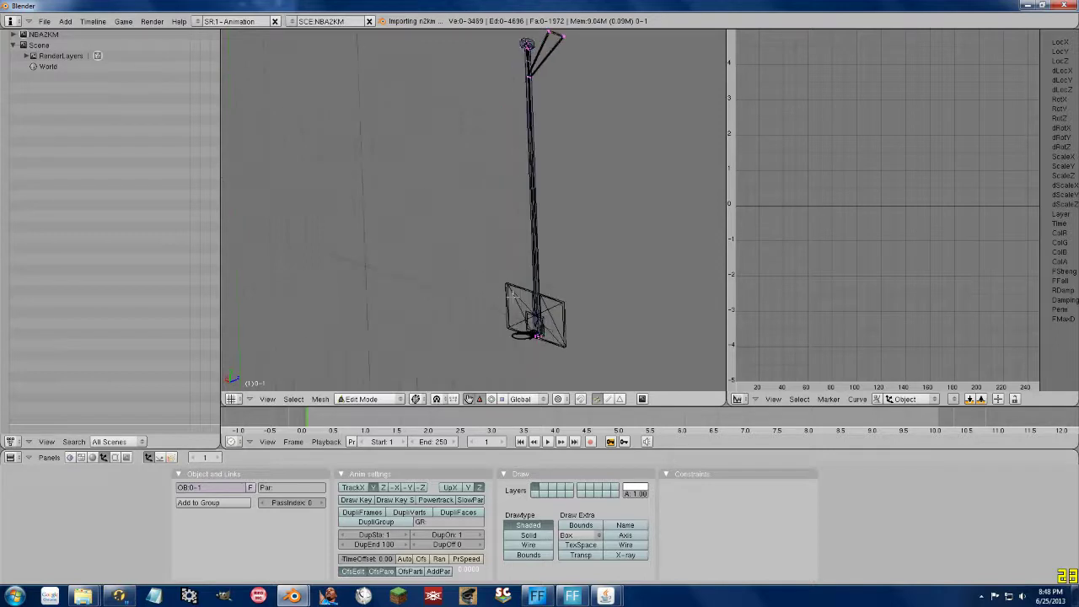
pyautogui.press('a')
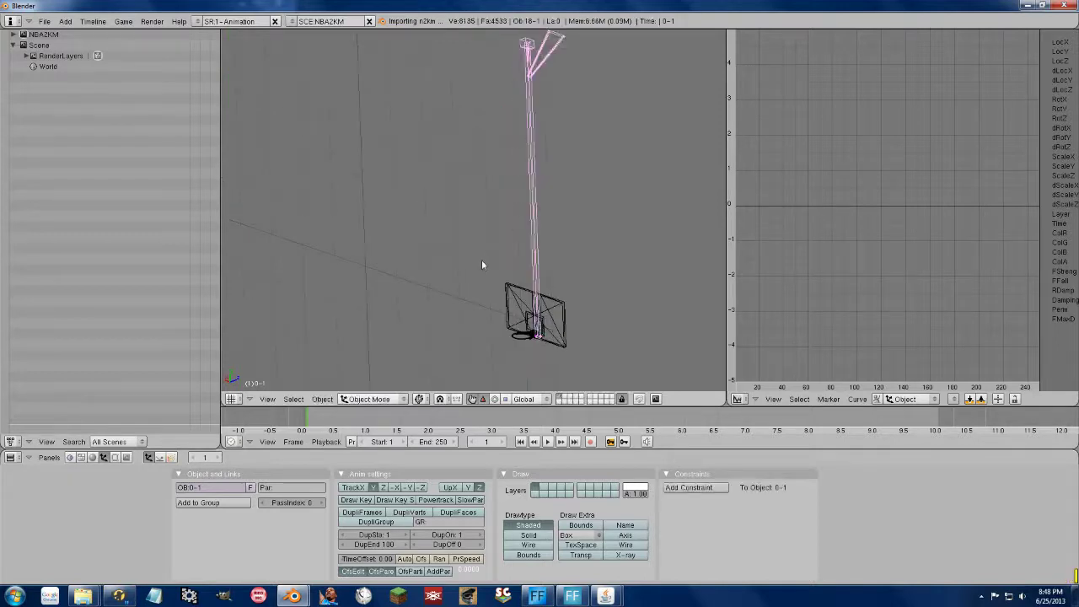
pyautogui.scroll(-1, 482, 260)
pyautogui.press('a')
pyautogui.press('Tab')
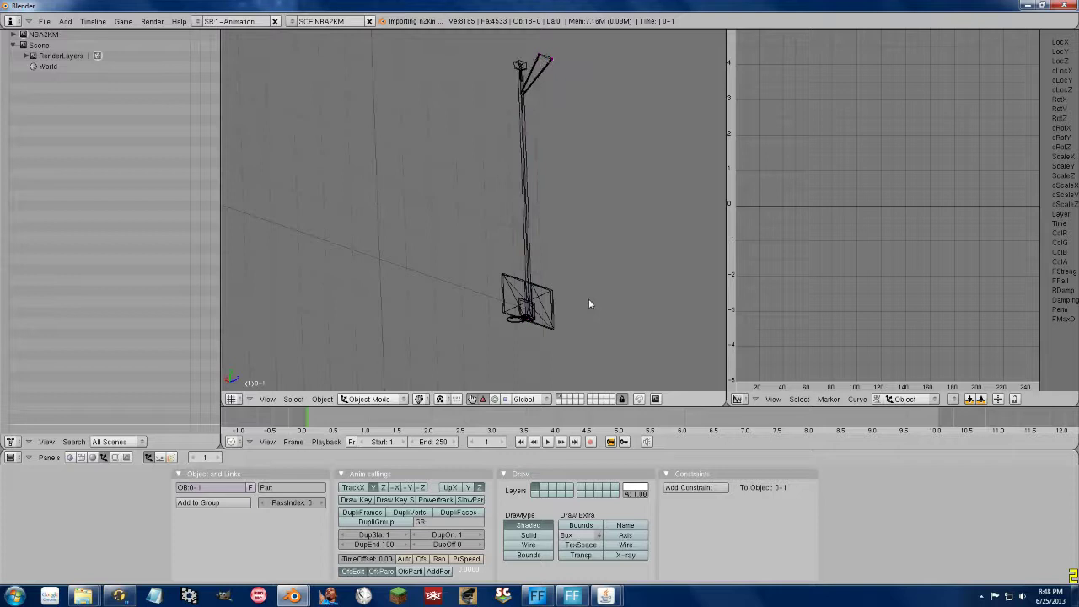
# Inspect the backboard and lengthened pole with filled surfaces, and return the viewport to wireframe display
pyautogui.click(419, 399)
pyautogui.click(438, 362)
pyautogui.keyDown('shift'); pyautogui.moveTo(486, 272); pyautogui.dragTo(443, 263, button='middle'); pyautogui.keyUp('shift')
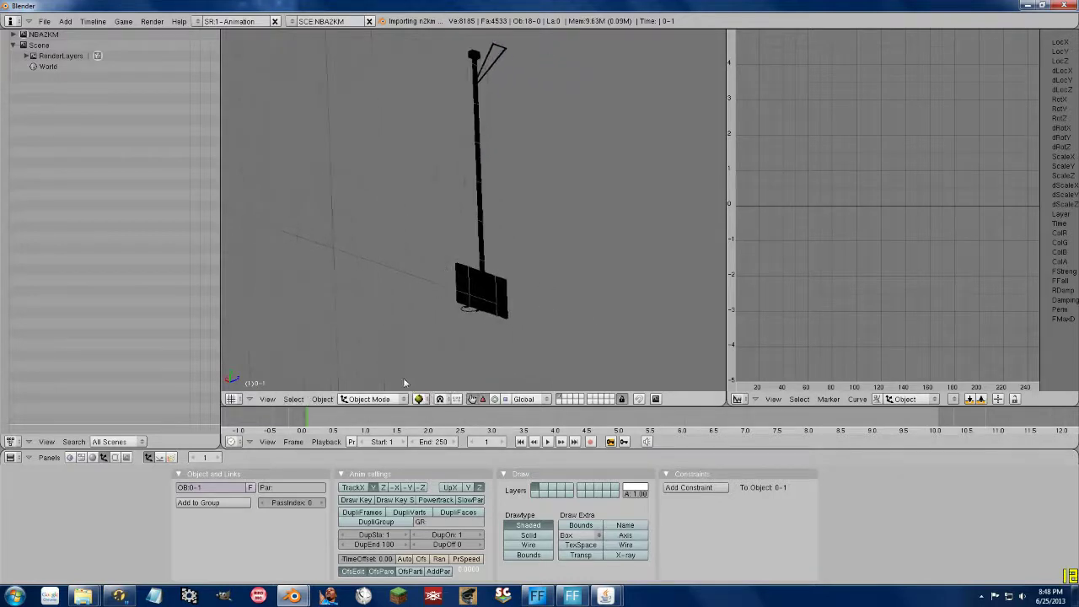
pyautogui.click(419, 399)
pyautogui.click(425, 343)
pyautogui.moveTo(434, 221); pyautogui.dragTo(457, 134, button='middle')
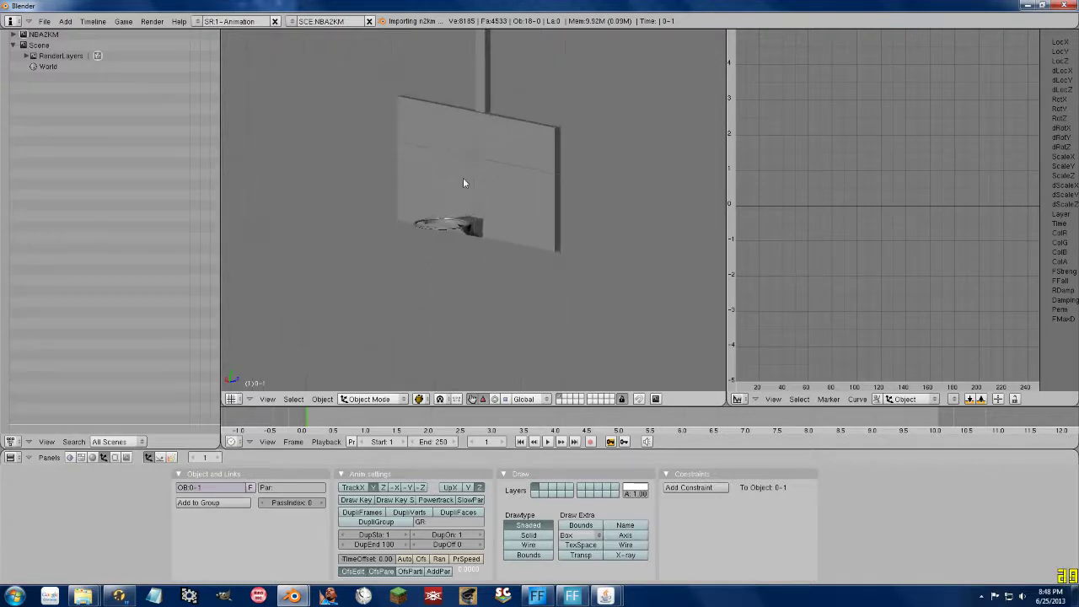
pyautogui.scroll(-8, 461, 190)
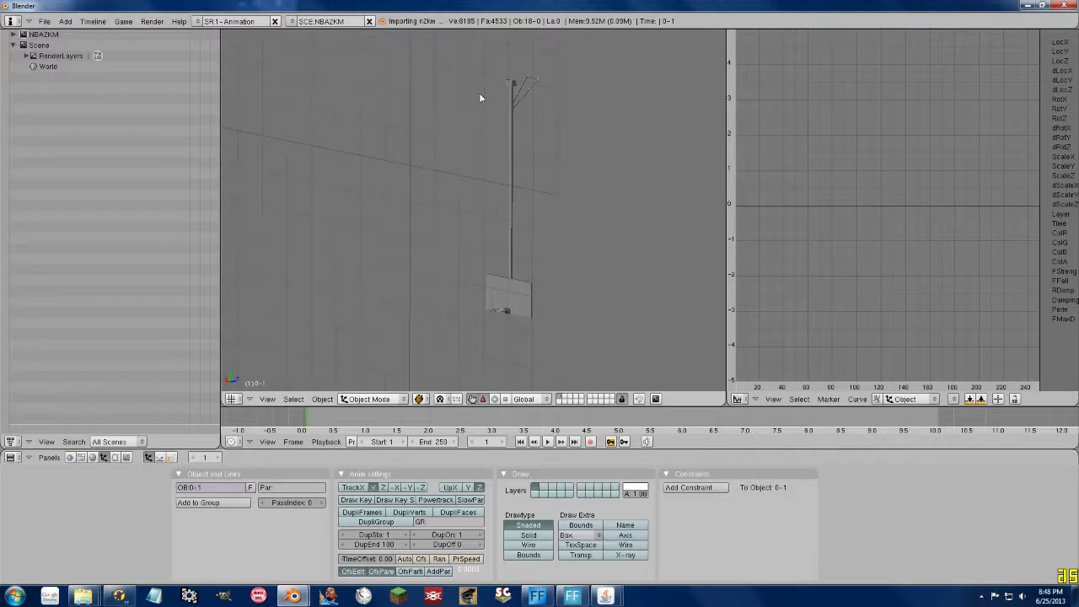
pyautogui.scroll(-2, 479, 94)
pyautogui.click(389, 400)
pyautogui.click(419, 399)
pyautogui.click(418, 354)
pyautogui.keyDown('shift'); pyautogui.moveTo(484, 272); pyautogui.dragTo(558, 181, button='middle'); pyautogui.keyUp('shift')
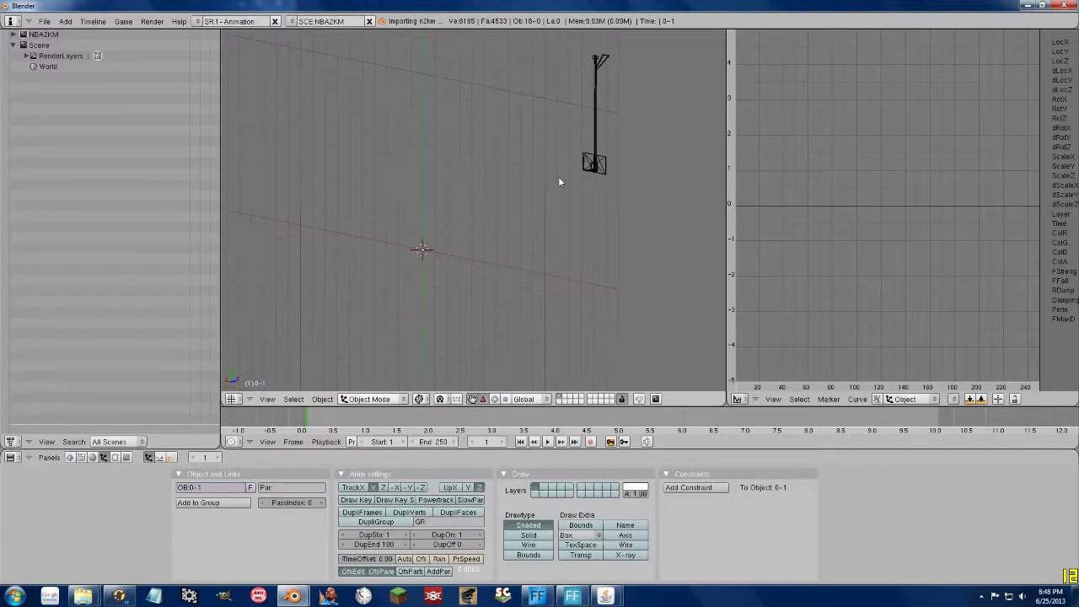
# Export the edited hoop as an N2KM model under a new file name in Blender's Temp folder
pyautogui.click(44, 21)
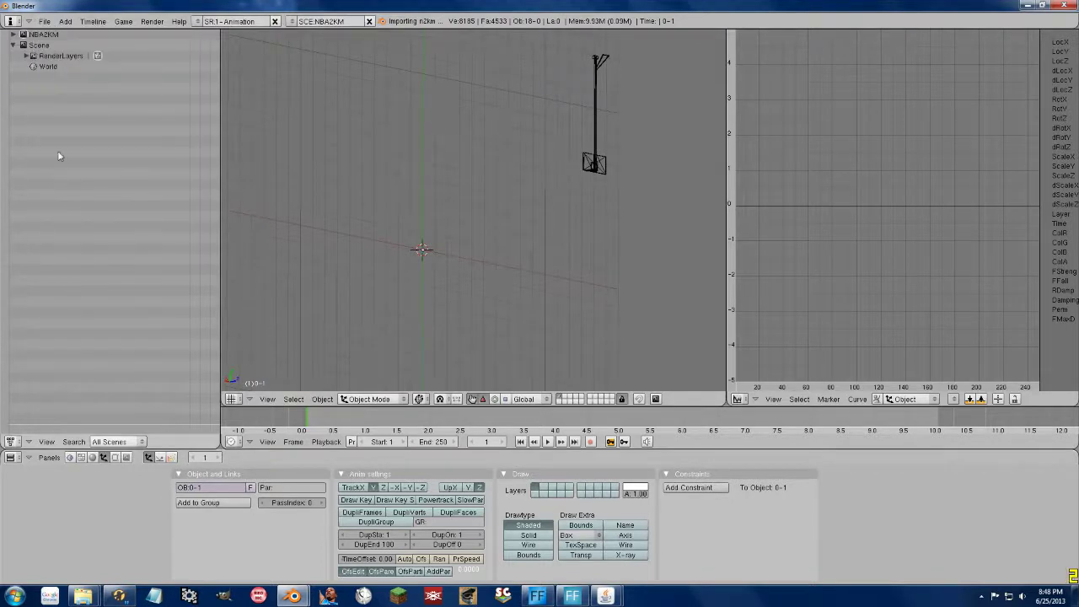
pyautogui.click(44, 21)
pyautogui.moveTo(79, 228)
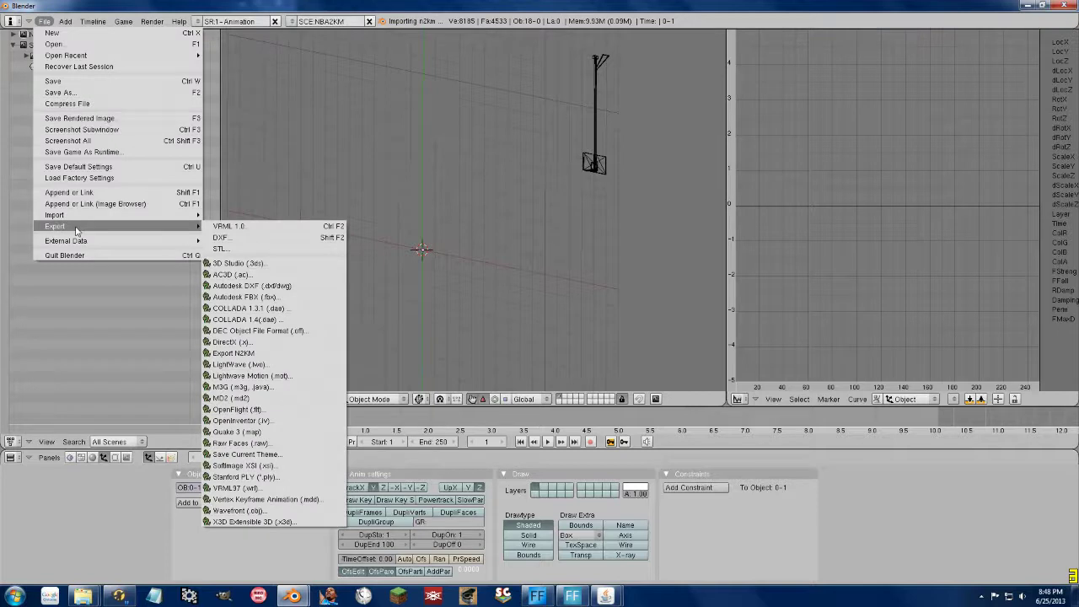
pyautogui.click(233, 352)
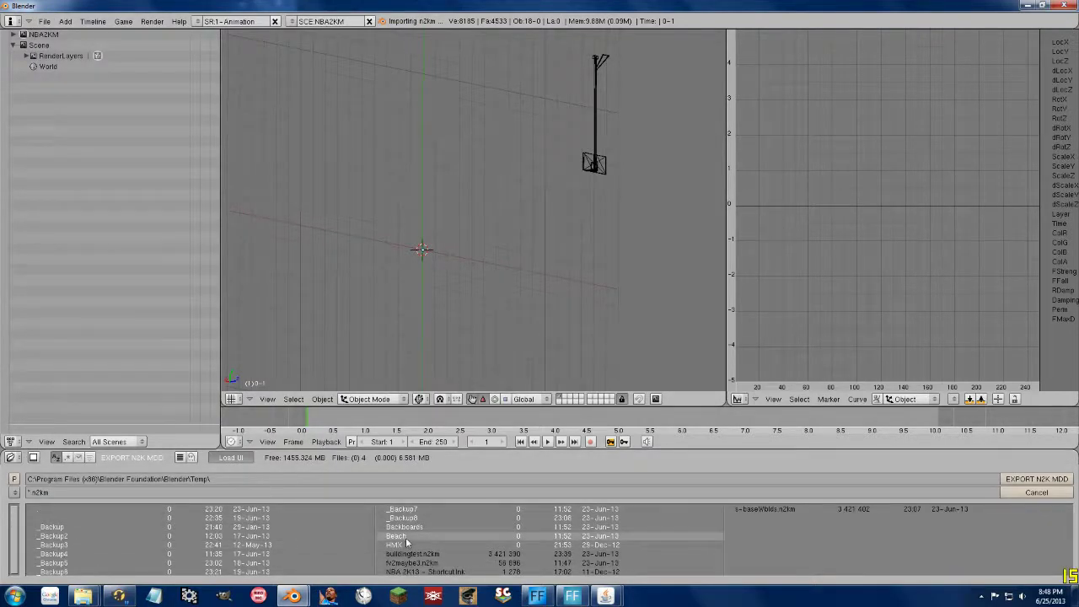
pyautogui.click(38, 493)
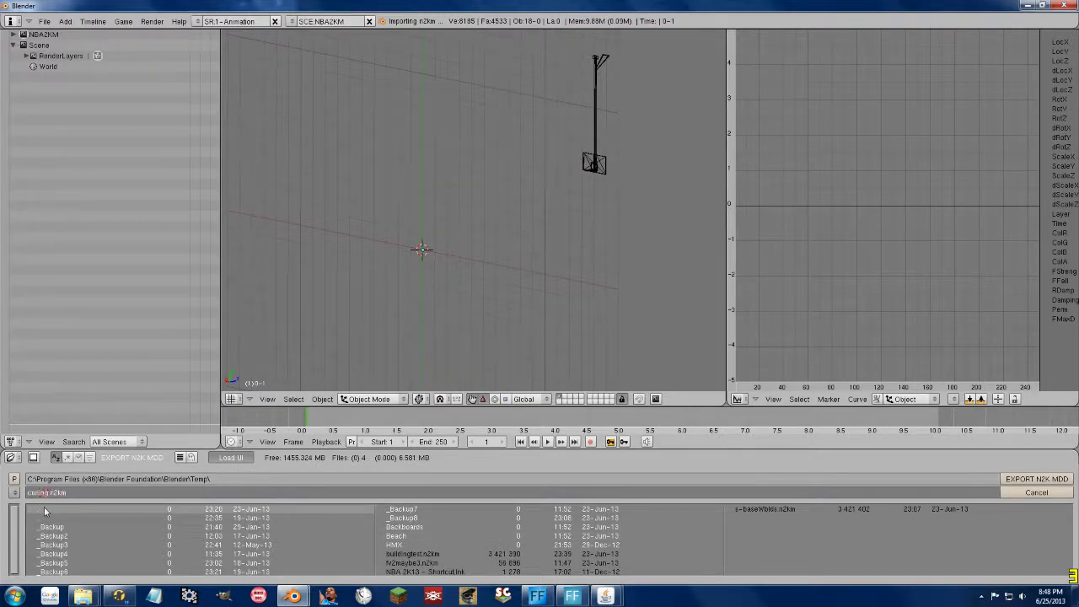
pyautogui.click(1029, 479)
pyautogui.click(1030, 479)
pyautogui.click(1030, 478)
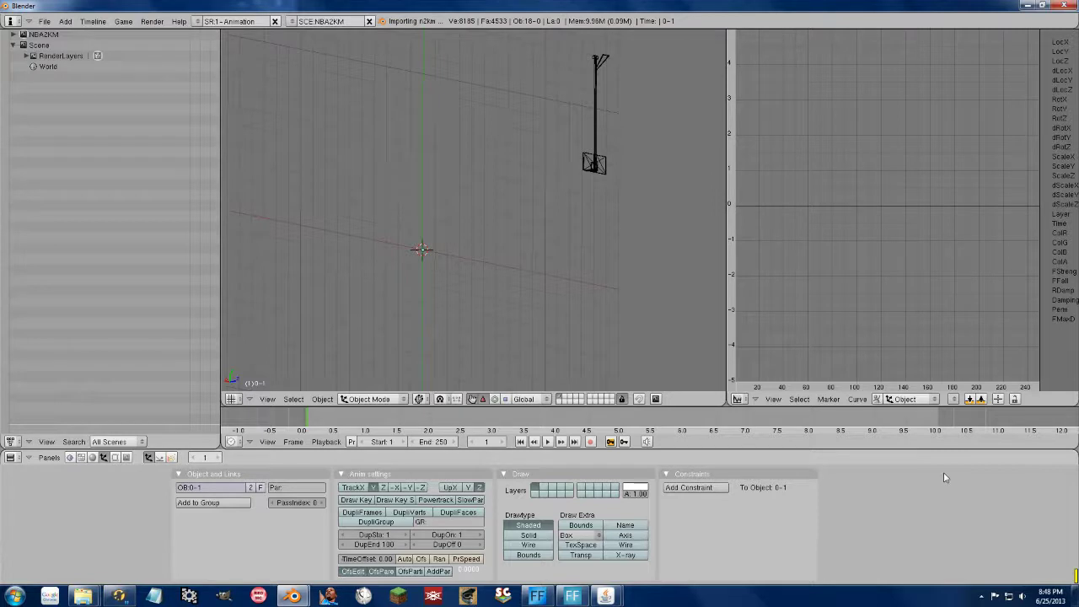
# Switch from Blender to the NBA2K-2012 Mod Tool with the loaded s000.iff resource file
pyautogui.scroll(-3, 552, 243)
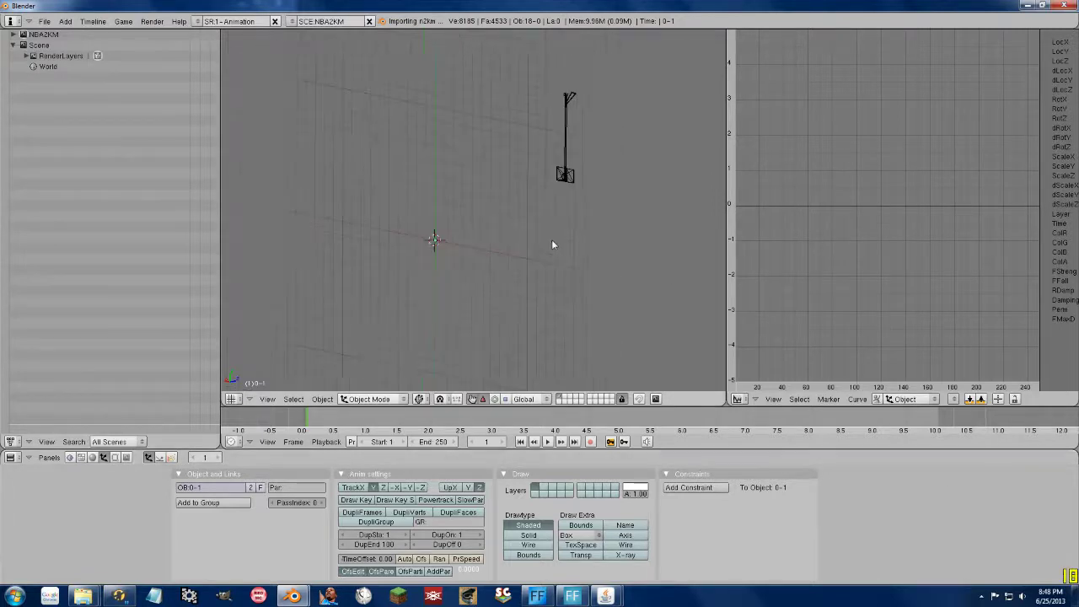
pyautogui.scroll(3, 552, 244)
pyautogui.moveTo(605, 595)
pyautogui.click(547, 539)
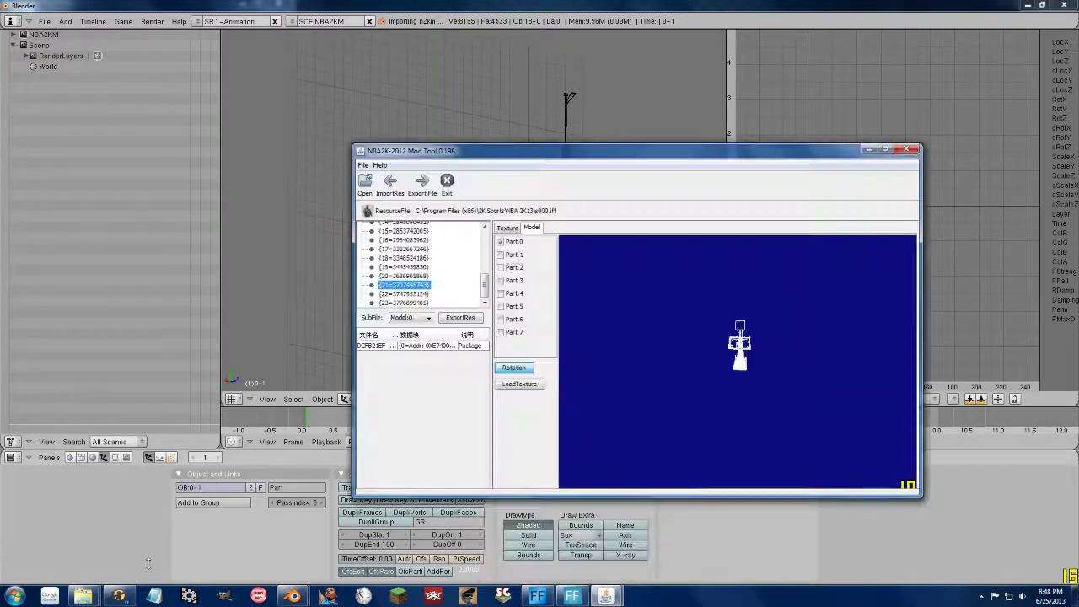
# Open the NBA 2K13 game folder in Windows Explorer and make a backup copy of s000.iff there
pyautogui.rightClick(119, 596)
pyautogui.rightClick(83, 596)
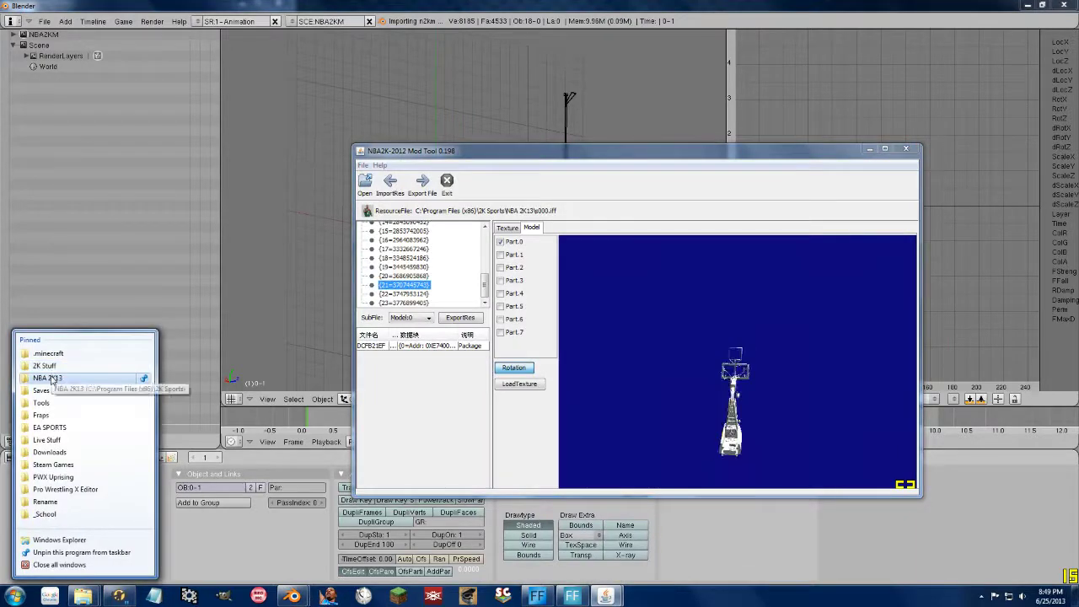
pyautogui.click(52, 379)
pyautogui.click(496, 340)
pyautogui.press('s')
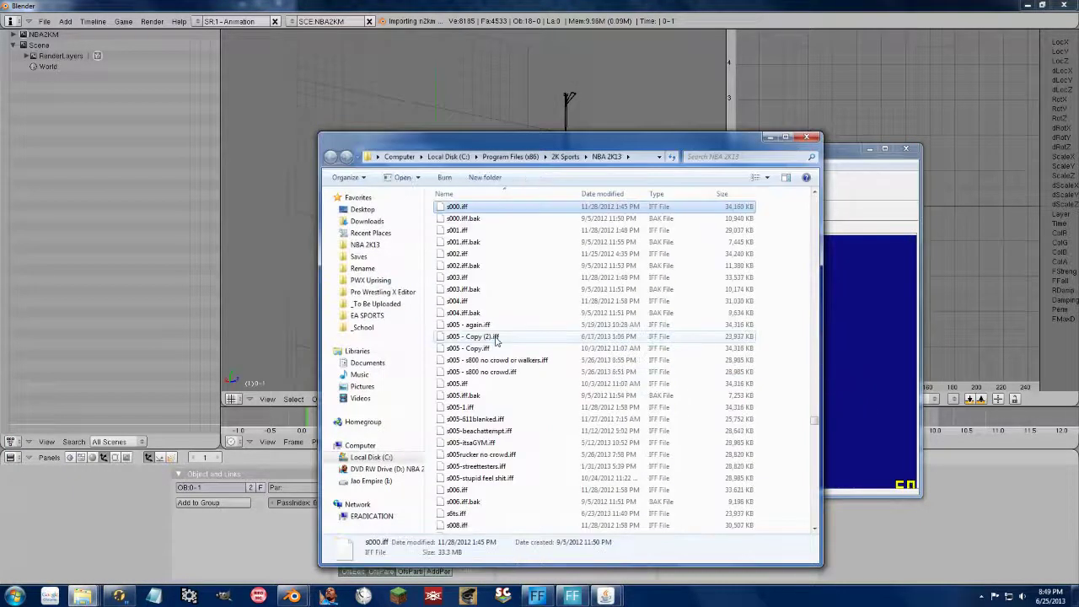
pyautogui.hotkey('ctrl', 'c')
pyautogui.hotkey('ctrl', 'v')
pyautogui.scroll(1, 481, 223)
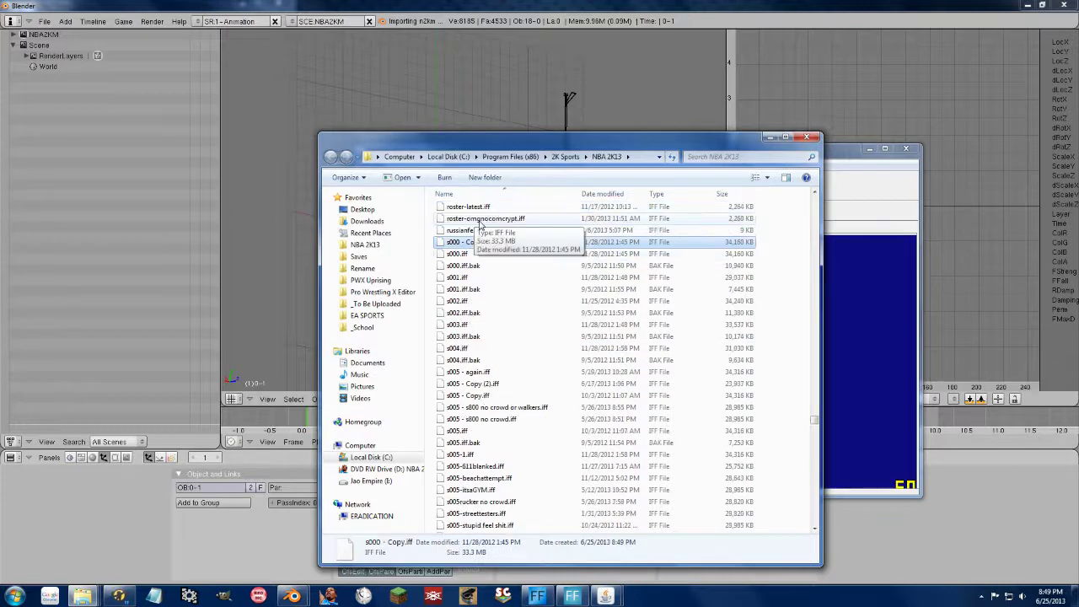
# Try to import ceilingv2.n2km from Blender's Temp folder into the selected model resource of s000.iff in the Mod Tool
pyautogui.click(866, 187)
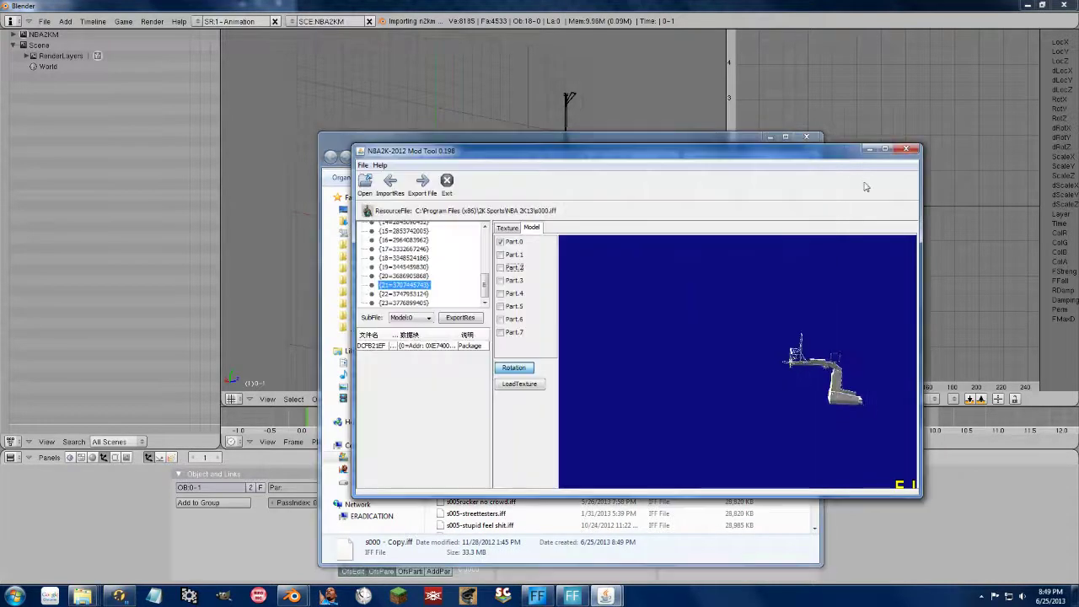
pyautogui.click(390, 184)
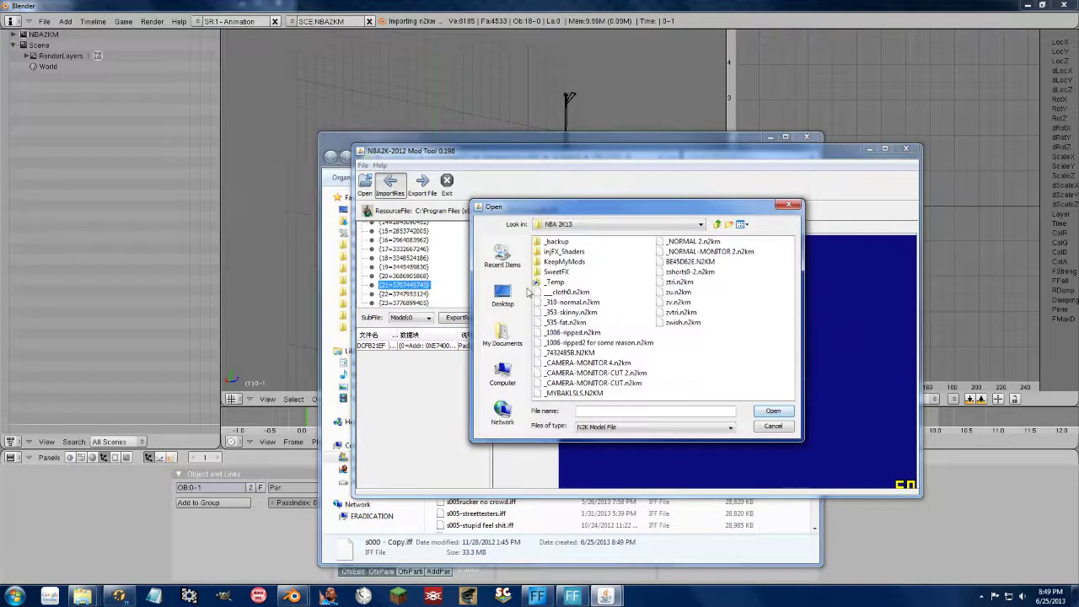
pyautogui.doubleClick(547, 284)
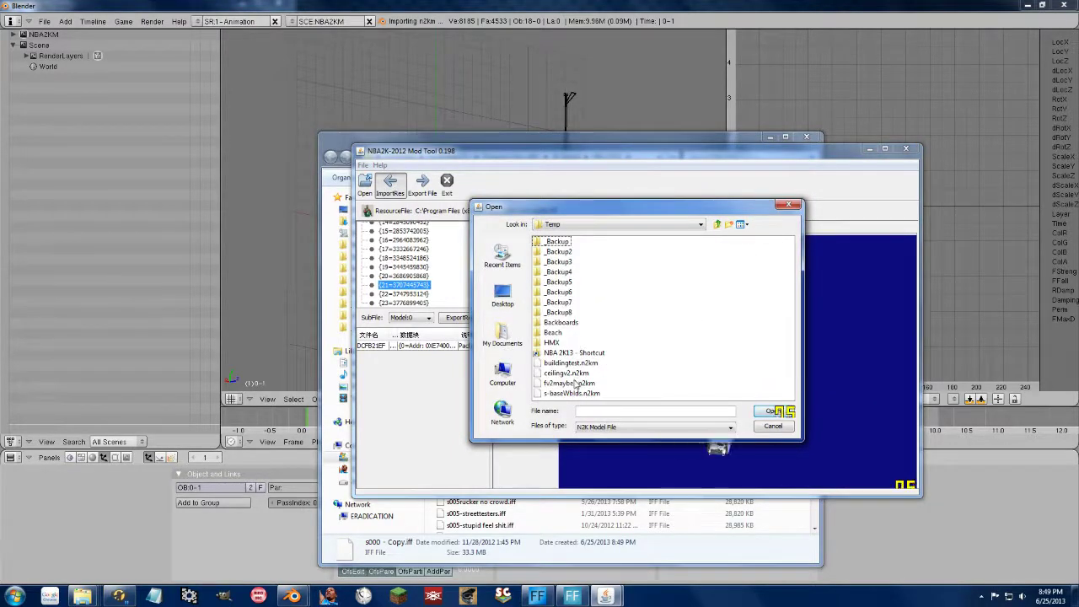
pyautogui.doubleClick(566, 373)
pyautogui.click(524, 293)
pyautogui.click(510, 303)
pyautogui.click(553, 311)
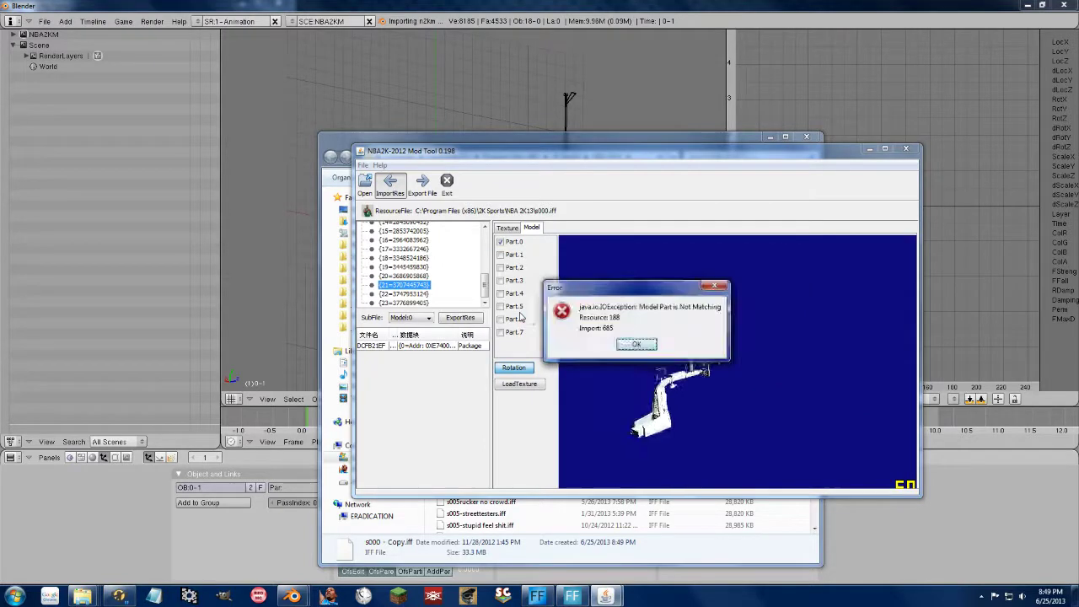
pyautogui.click(636, 344)
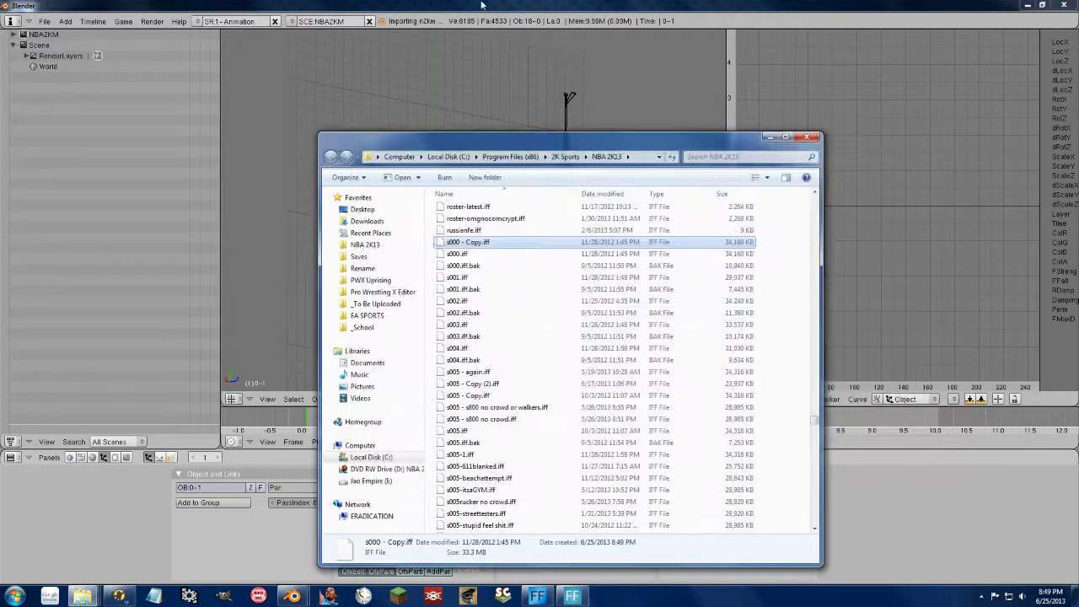
# Switch back to Blender and inspect the backboard object's mesh and its position relative to the object centre
pyautogui.click(481, 5)
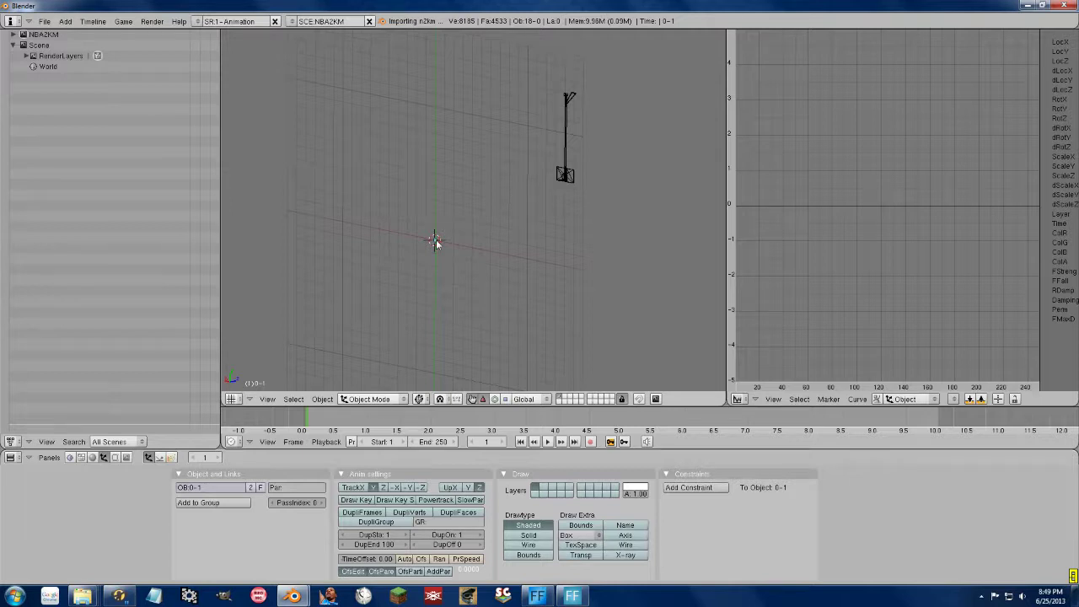
pyautogui.click(575, 187)
pyautogui.moveTo(558, 149); pyautogui.dragTo(510, 229, button='middle')
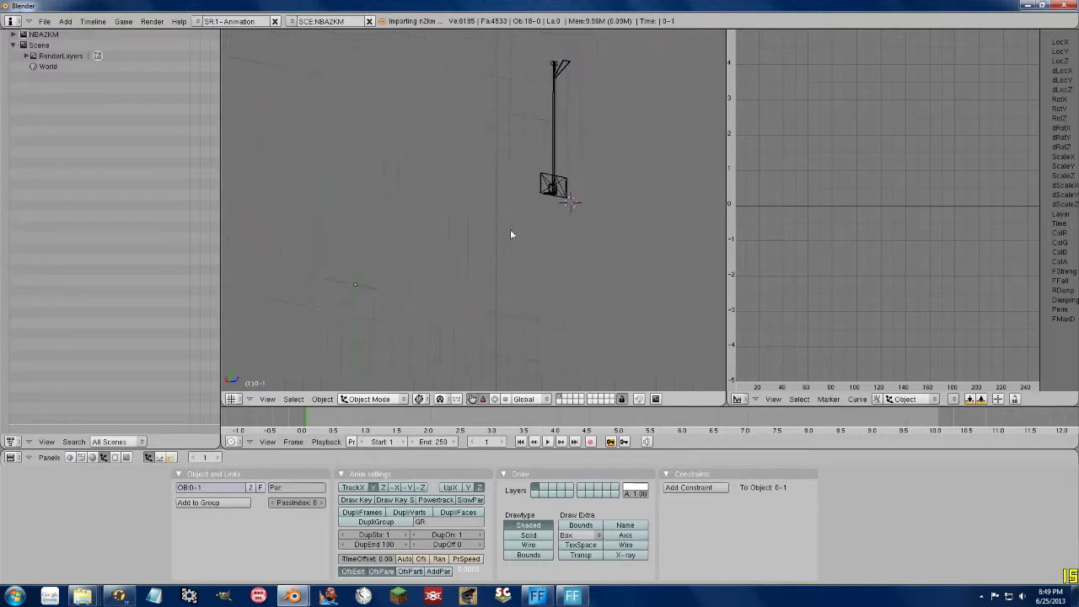
pyautogui.click(480, 268)
pyautogui.rightClick(550, 199)
pyautogui.press('Tab')
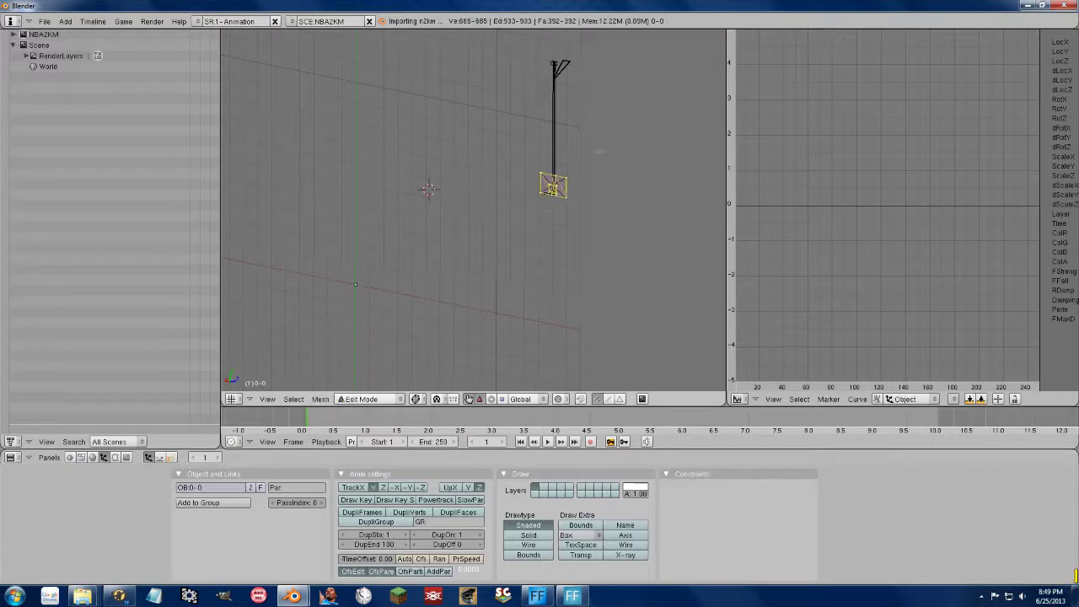
pyautogui.press('Tab')
pyautogui.moveTo(540, 230); pyautogui.dragTo(593, 59, button='middle')
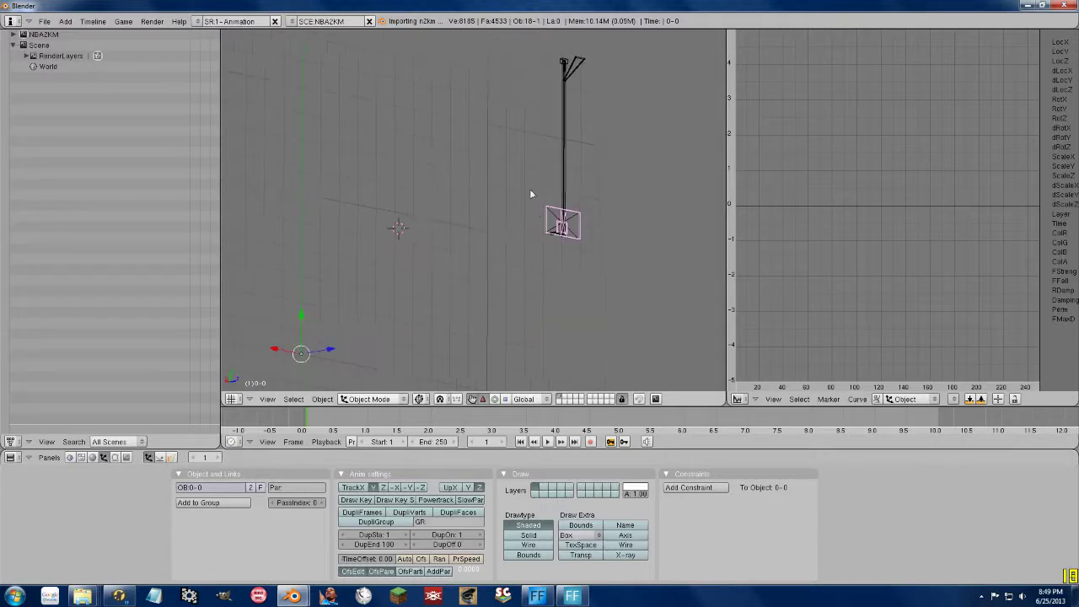
pyautogui.moveTo(529, 194); pyautogui.dragTo(421, 195, button='middle')
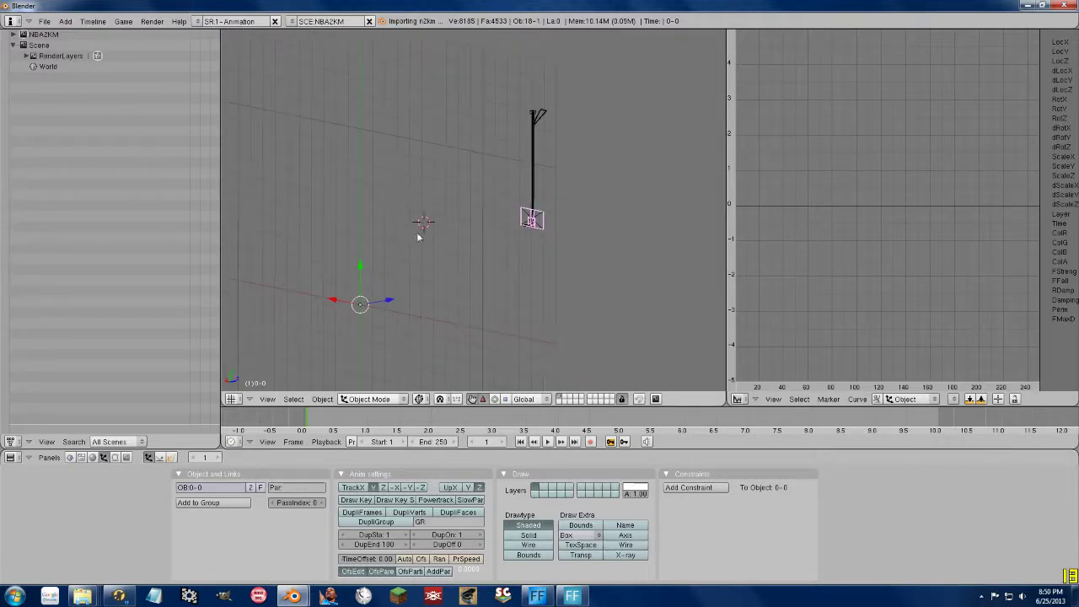
# Snap the 3D cursor to the centre of the selected backboard object
pyautogui.click(360, 305)
pyautogui.click(264, 401)
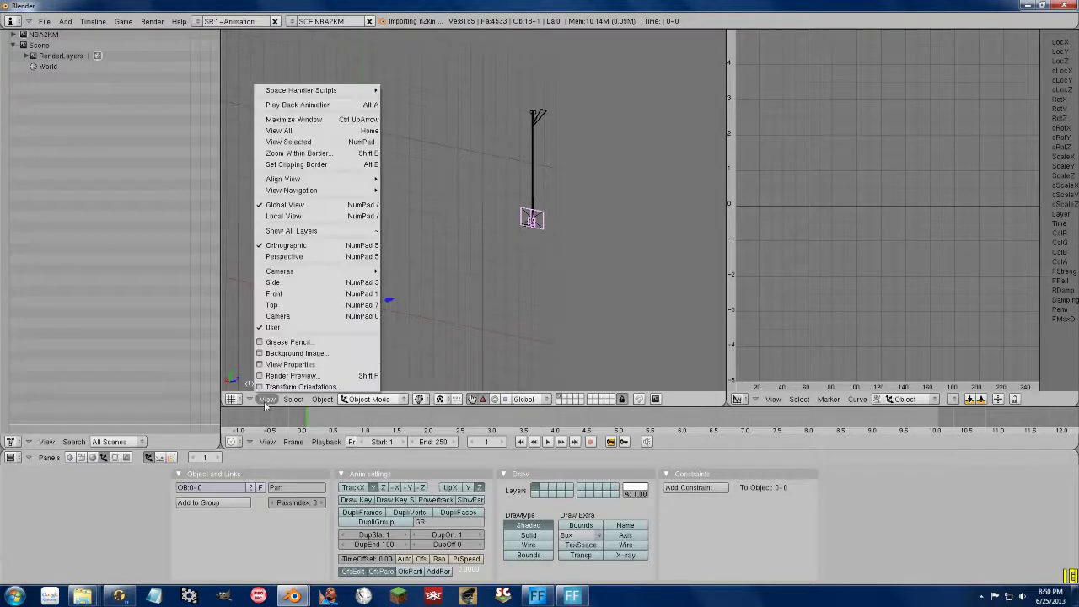
pyautogui.click(293, 400)
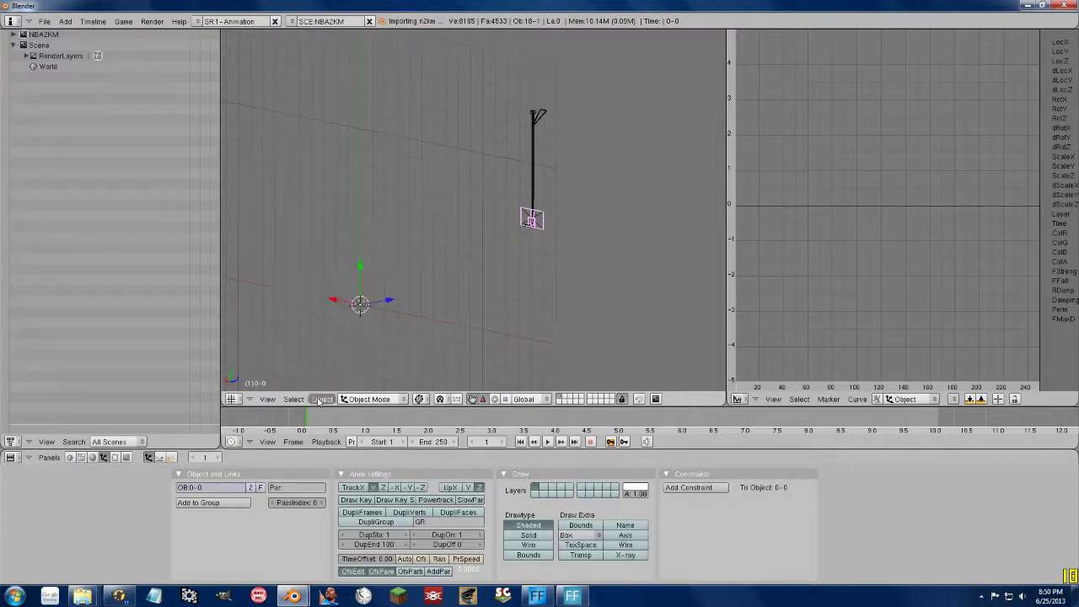
pyautogui.click(322, 399)
pyautogui.moveTo(338, 349)
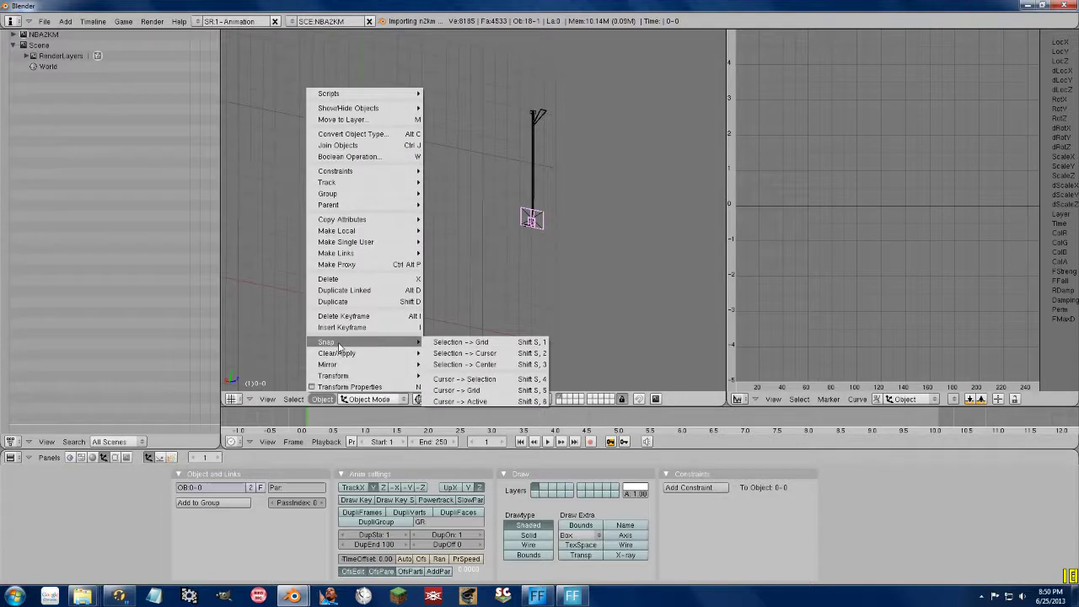
pyautogui.click(472, 379)
# Start a new Blender scene and import the N2KM model ceilingv2.n2km from the Temp folder
pyautogui.click(44, 21)
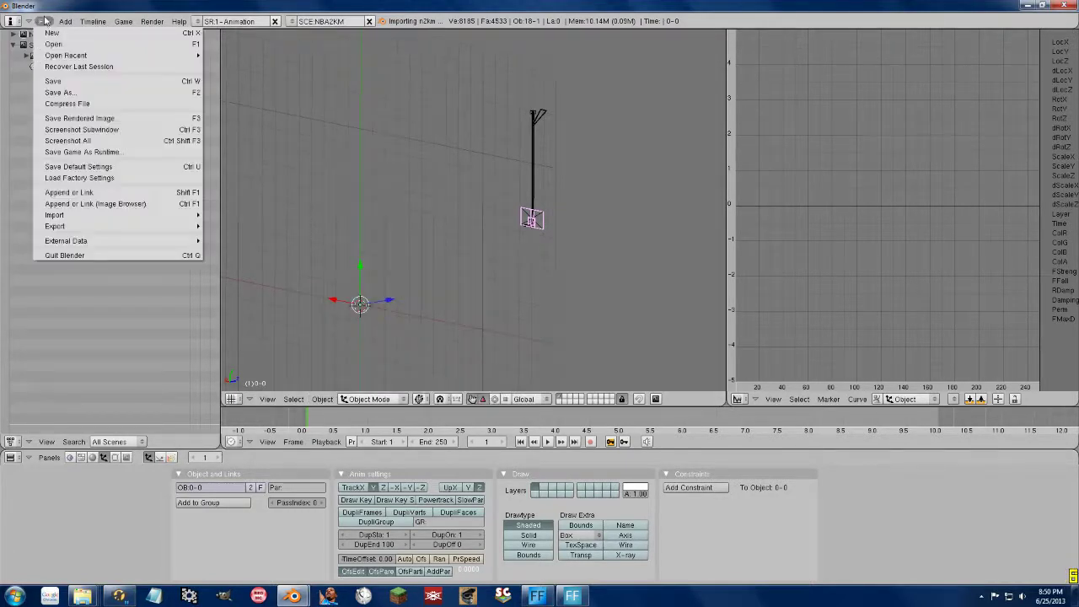
pyautogui.click(49, 39)
pyautogui.click(48, 36)
pyautogui.click(44, 18)
pyautogui.moveTo(54, 214)
pyautogui.click(236, 328)
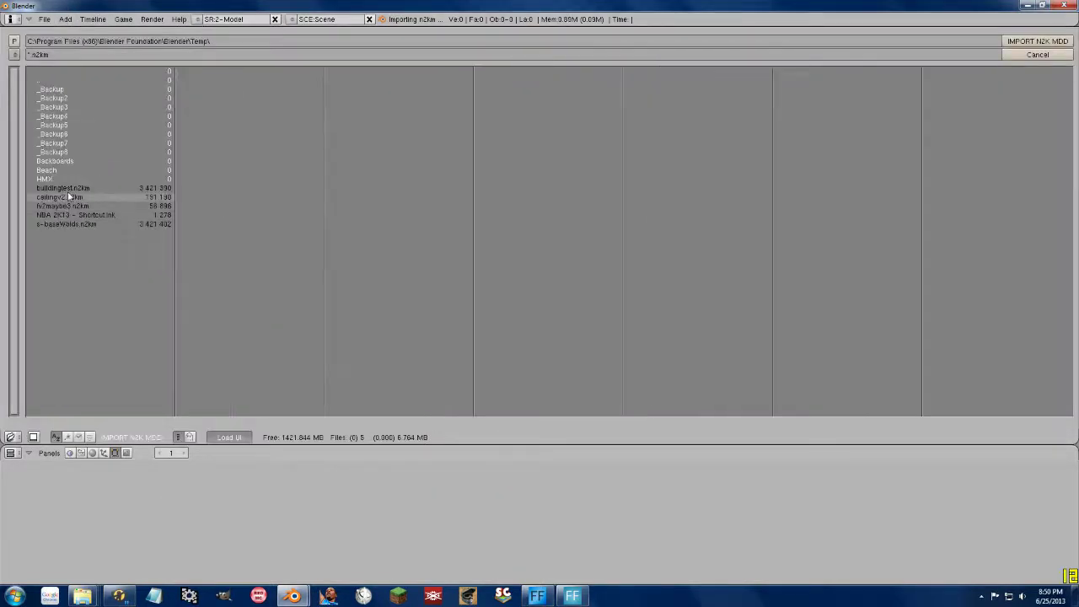
pyautogui.click(62, 196)
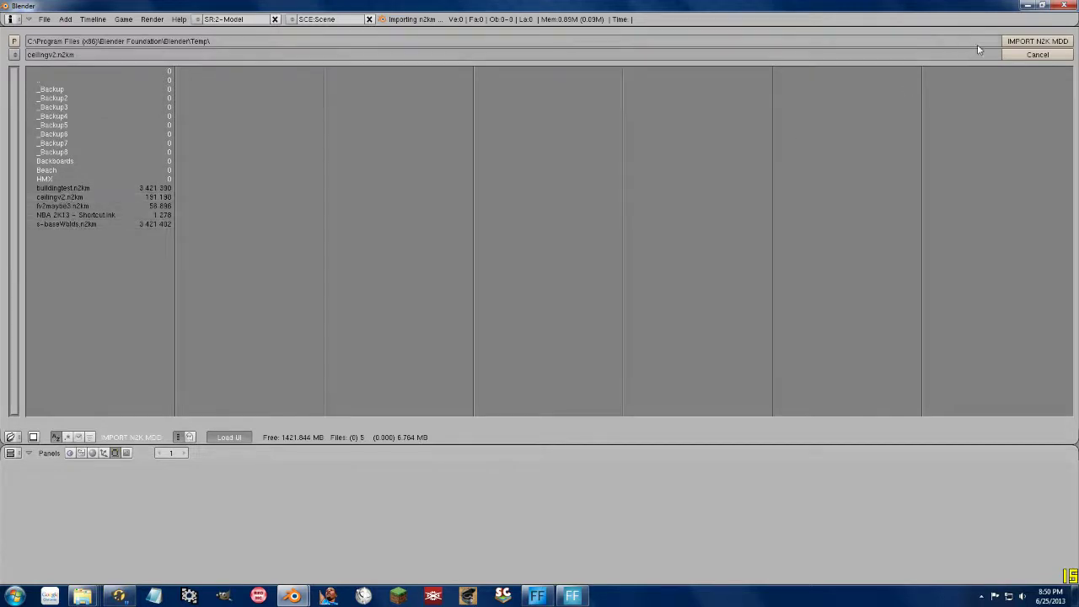
pyautogui.click(1016, 41)
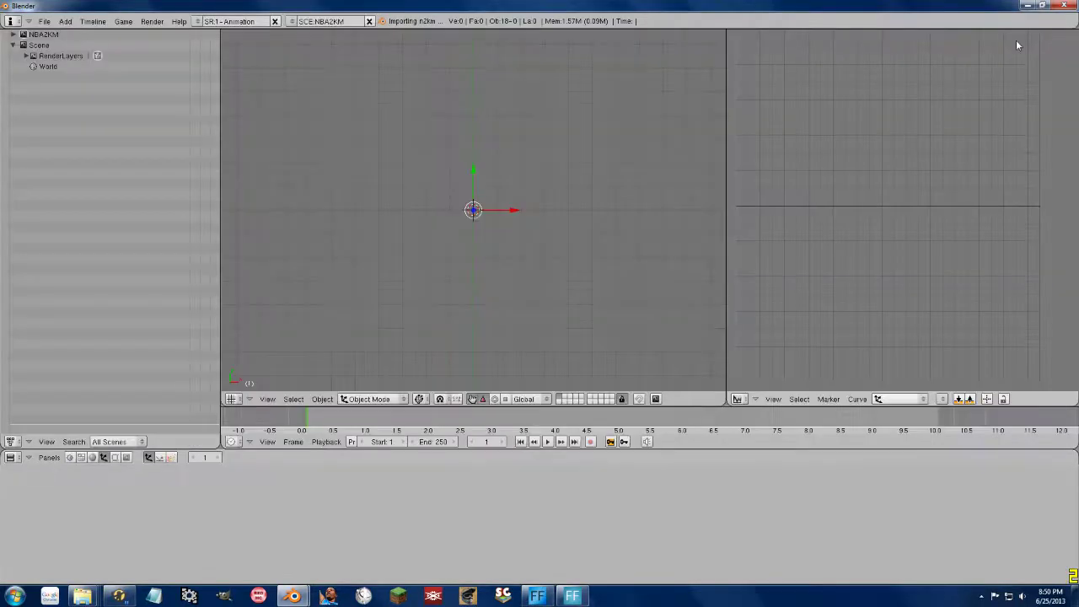
# Scale all imported hoop objects down uniformly until the hoop fits in the 3D view
pyautogui.press('s')
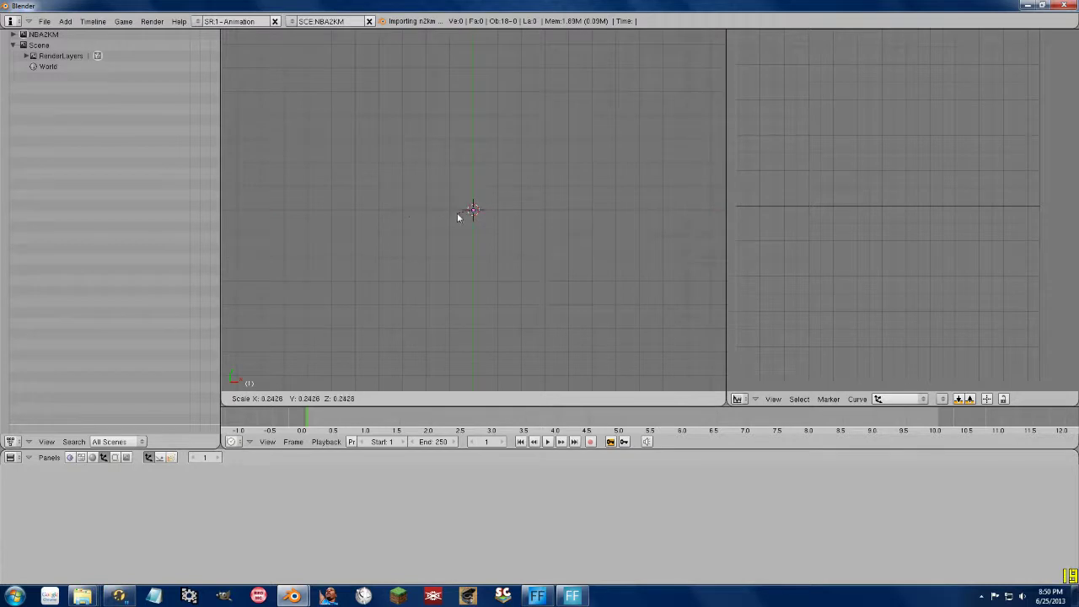
pyautogui.press('0')
pyautogui.press('Escape')
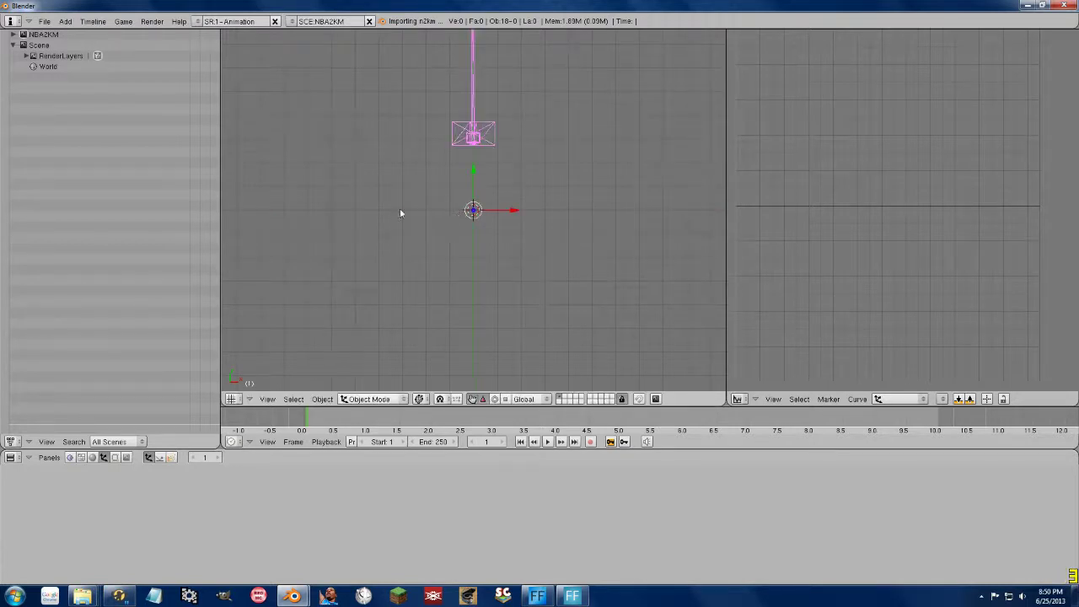
pyautogui.moveTo(423, 284); pyautogui.dragTo(645, 216, button='middle')
pyautogui.keyDown('shift'); pyautogui.moveTo(549, 255); pyautogui.dragTo(493, 269, button='middle'); pyautogui.keyUp('shift')
pyautogui.scroll(4, 481, 182)
pyautogui.scroll(3, 493, 268)
pyautogui.scroll(-2, 493, 267)
# Select the flat backboard panel 0-7 at the pole's lower end and open its mesh in Edit Mode
pyautogui.rightClick(514, 217)
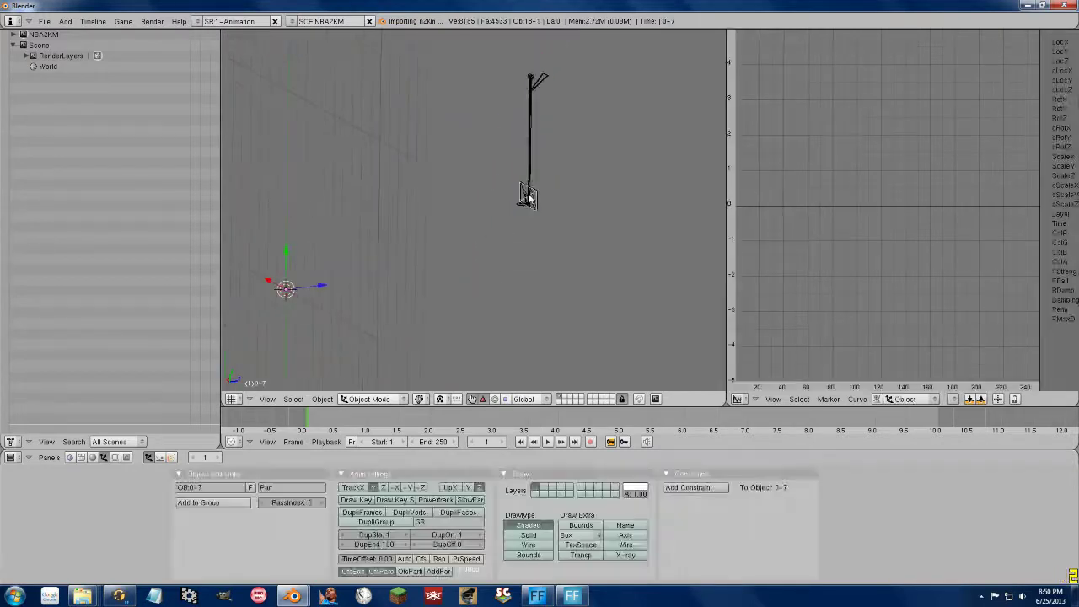
pyautogui.press('Tab')
pyautogui.press('Tab')
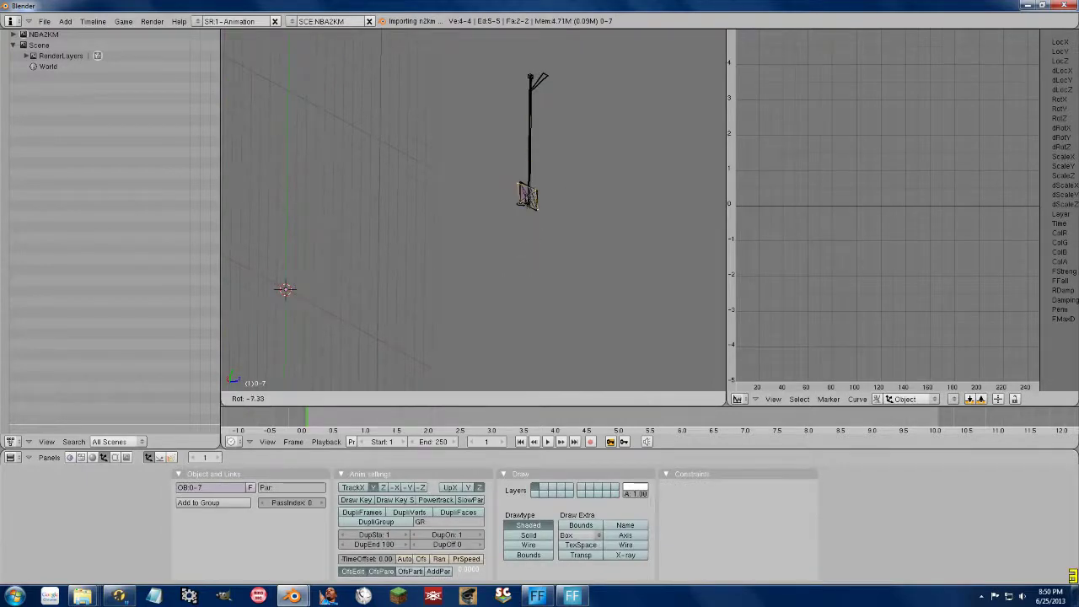
pyautogui.press('r')
pyautogui.press('z')
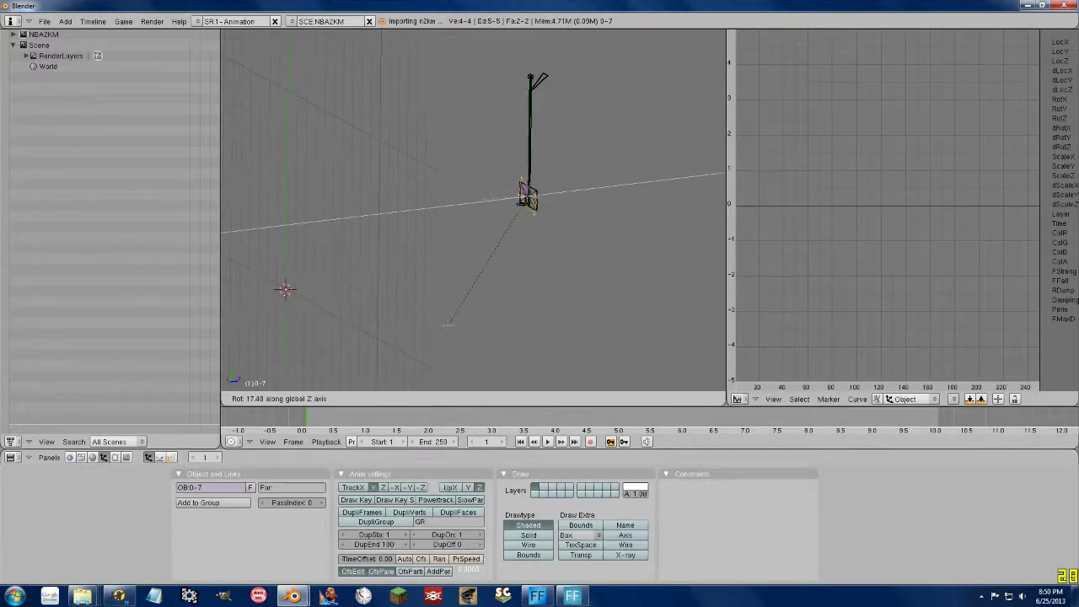
pyautogui.press('x')
pyautogui.click(470, 237)
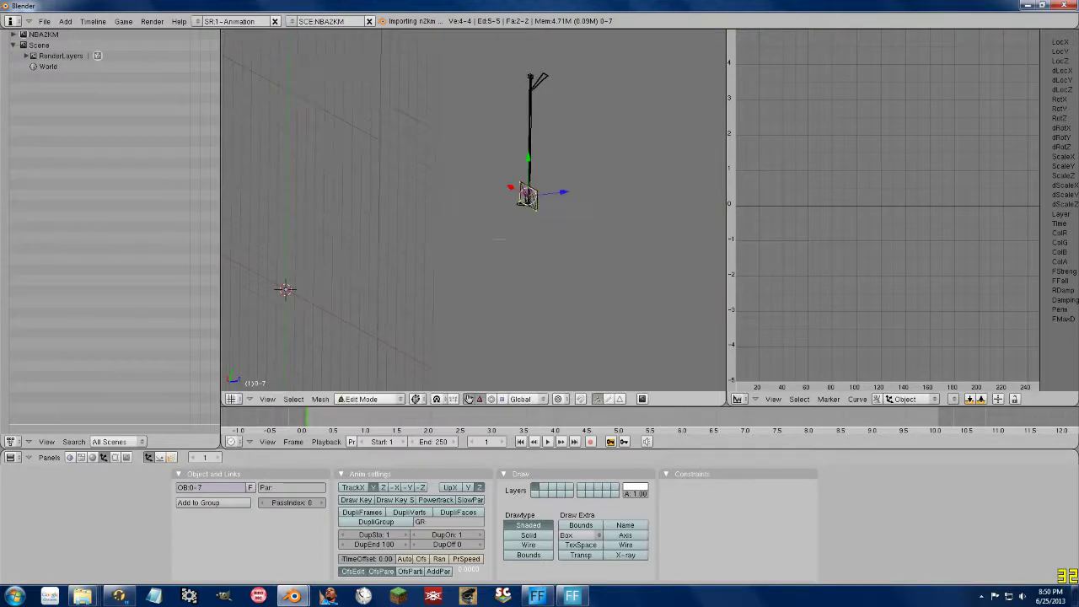
# Set the pivot to the 3D Cursor, rotate the backboard panel's mesh 180 degrees about the global Y axis, and return to Object Mode
pyautogui.click(437, 399)
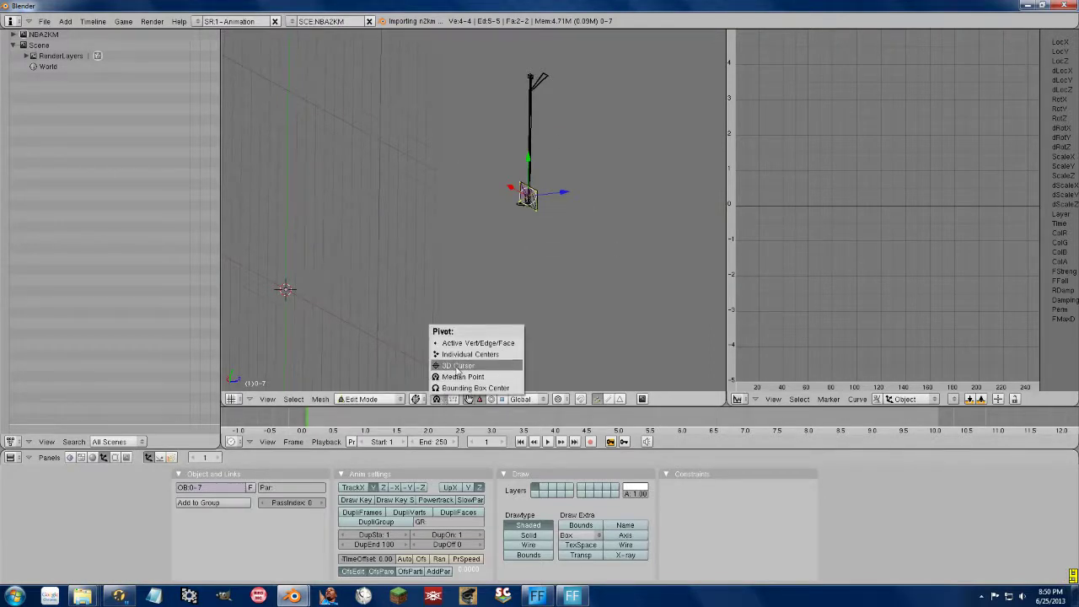
pyautogui.click(457, 366)
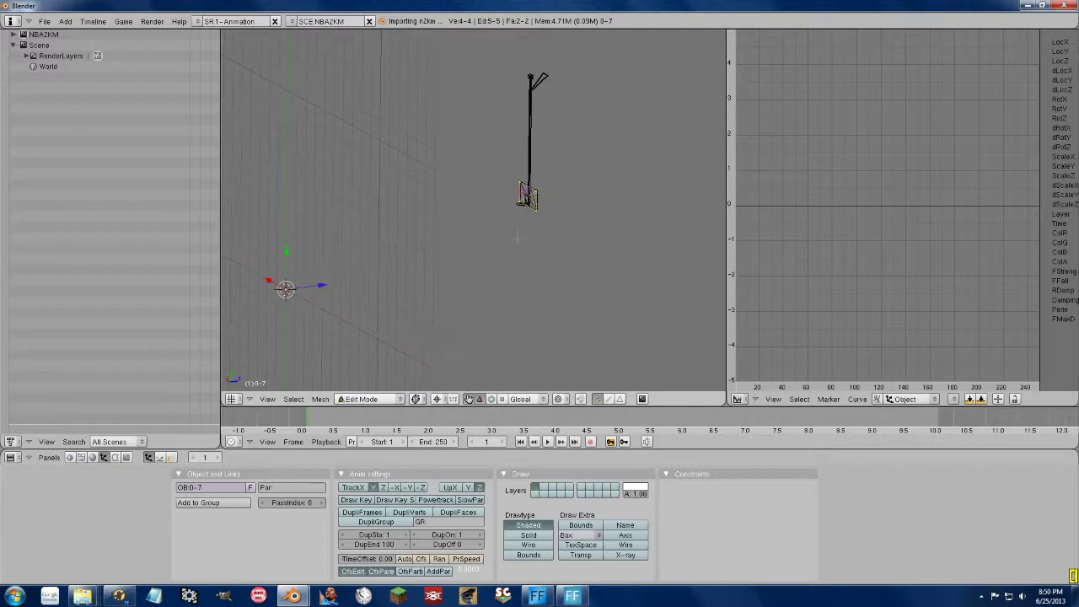
pyautogui.press('r')
pyautogui.press('z')
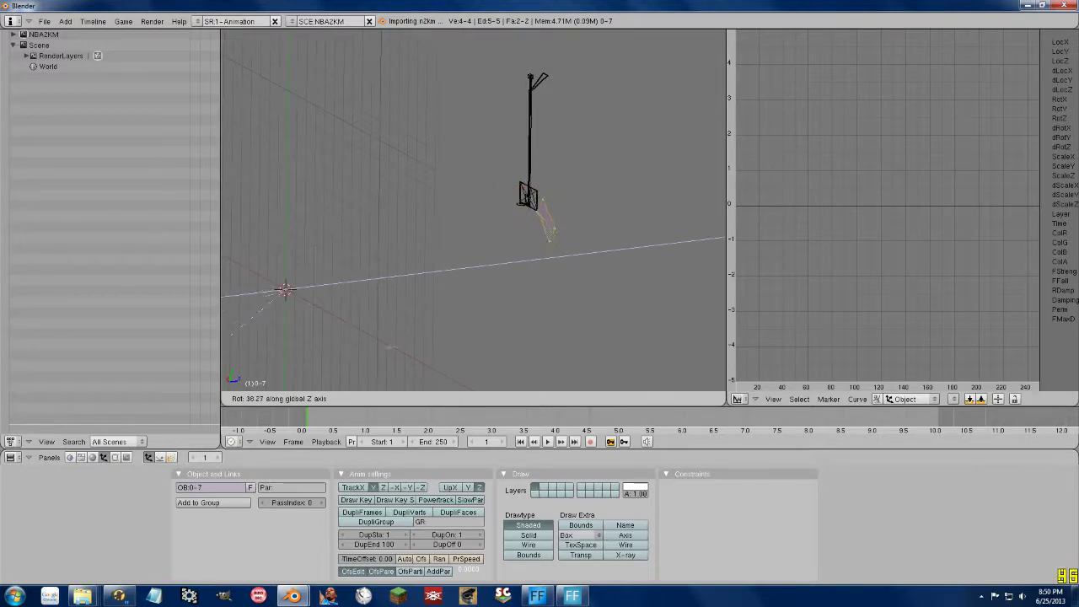
pyautogui.press('y')
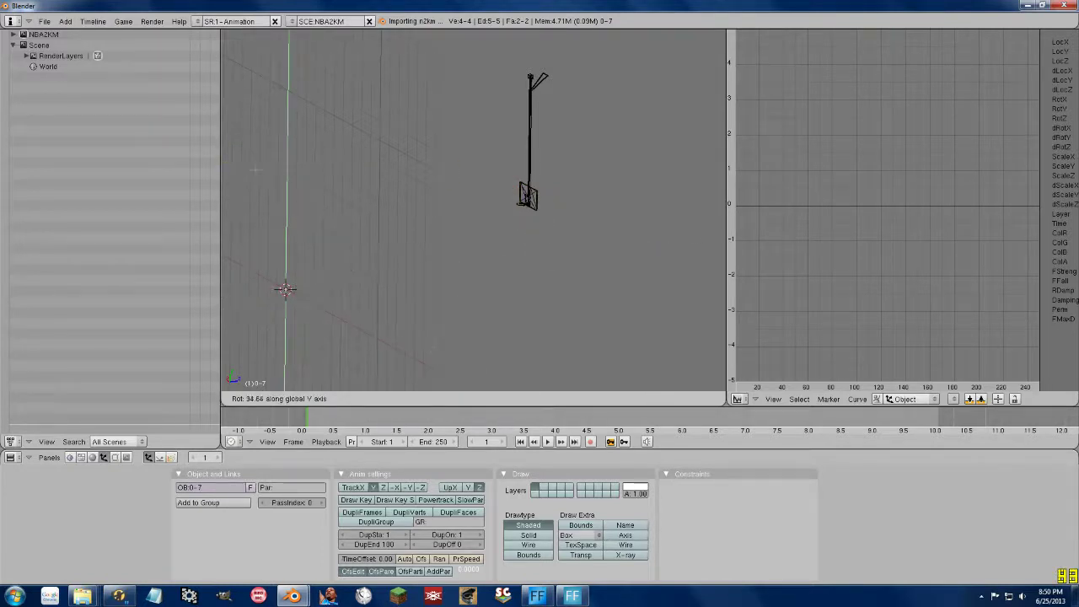
pyautogui.write('90')
pyautogui.press('Return')
pyautogui.scroll(-3, 314, 268)
pyautogui.keyDown('shift'); pyautogui.moveTo(314, 267); pyautogui.dragTo(427, 262, button='middle'); pyautogui.keyUp('shift')
pyautogui.press('Tab')
# Select backboard piece 0-4, rotate its mesh 180 degrees about the global Y axis around the 3D cursor, and return to Object Mode
pyautogui.rightClick(553, 227)
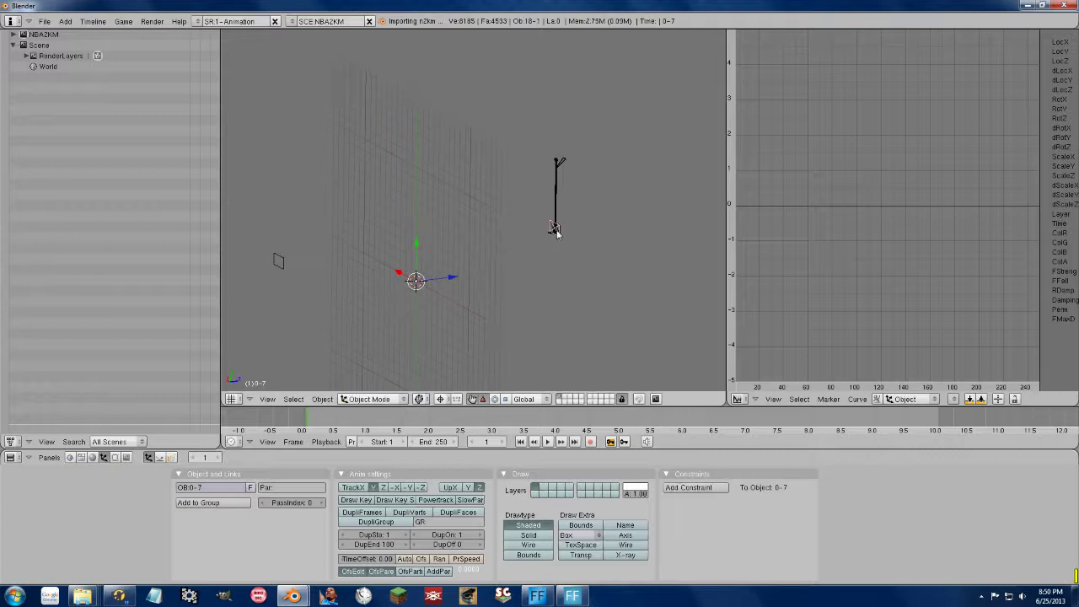
pyautogui.press('Tab')
pyautogui.press('r')
pyautogui.press('y')
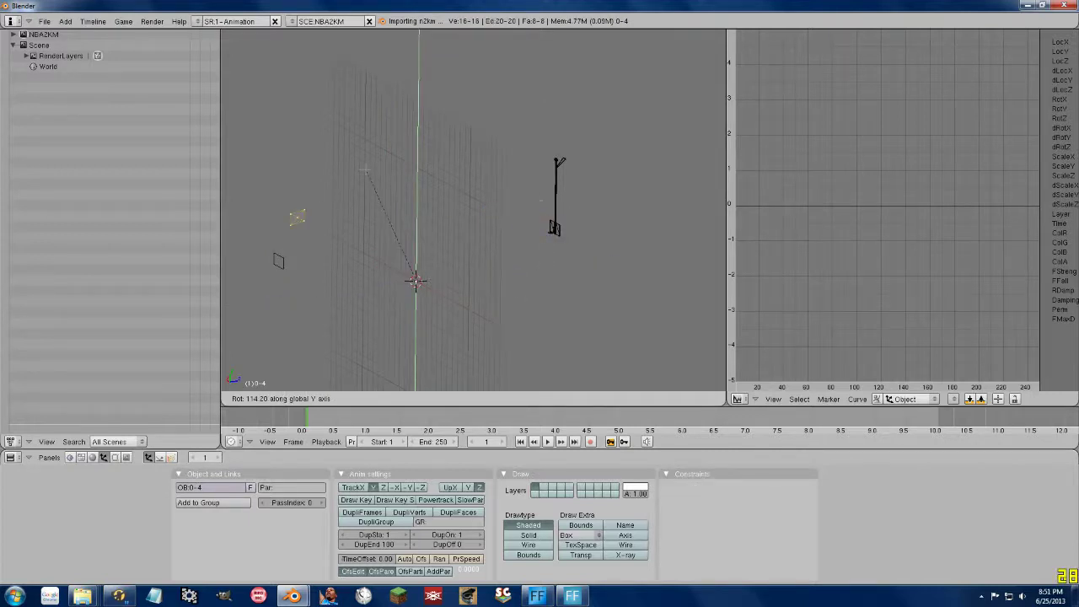
pyautogui.write('180')
pyautogui.press('Return')
pyautogui.press('Tab')
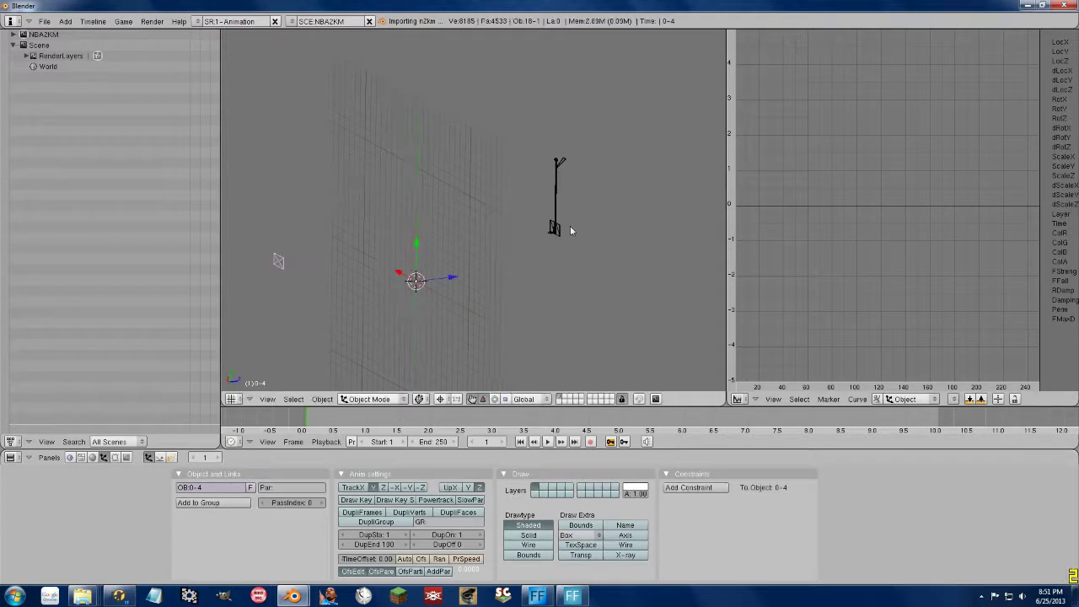
# Select the next backboard piece at the pole's lower end, rotate its mesh 180 degrees about the global Y axis, and return to Object Mode
pyautogui.rightClick(554, 224)
pyautogui.press('Tab')
pyautogui.press('r')
pyautogui.press('y')
pyautogui.write('180')
pyautogui.press('Return')
pyautogui.press('Tab')
# Select piece 0-3 at the pole's lower end, rotate its mesh 180 degrees about the global Y axis, and return to Object Mode
pyautogui.rightClick(549, 228)
pyautogui.rightClick(549, 229)
pyautogui.press('Tab')
pyautogui.press('r')
pyautogui.press('y')
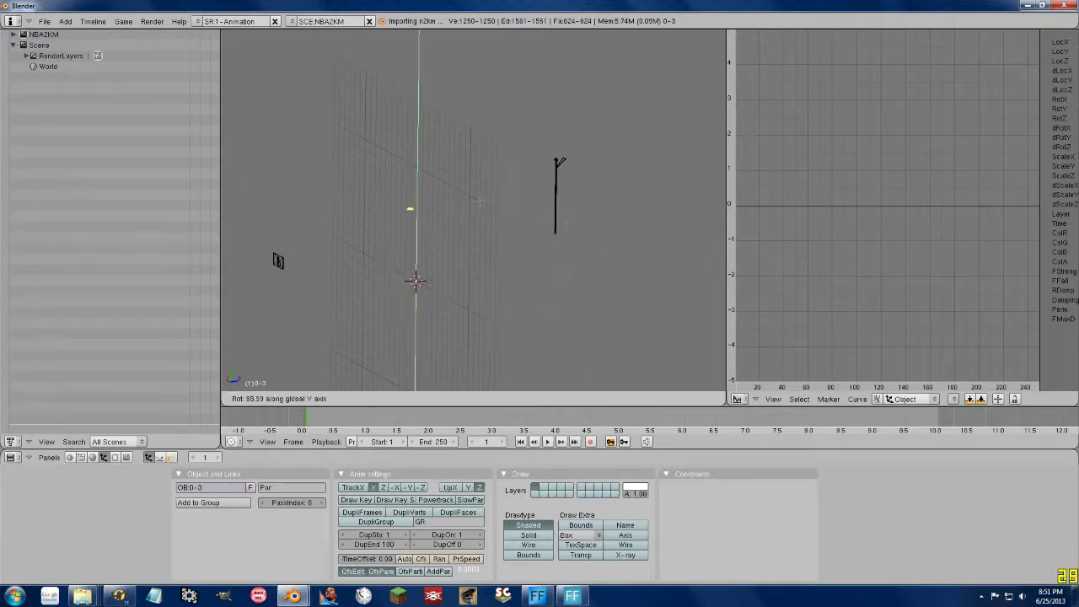
pyautogui.write('180')
pyautogui.press('Return')
pyautogui.press('Tab')
# Select the hoop's pole 0-1, rotate its mesh 180 degrees about the global Y axis, and return to Object Mode
pyautogui.rightClick(551, 228)
pyautogui.press('Tab')
pyautogui.press('r')
pyautogui.press('y')
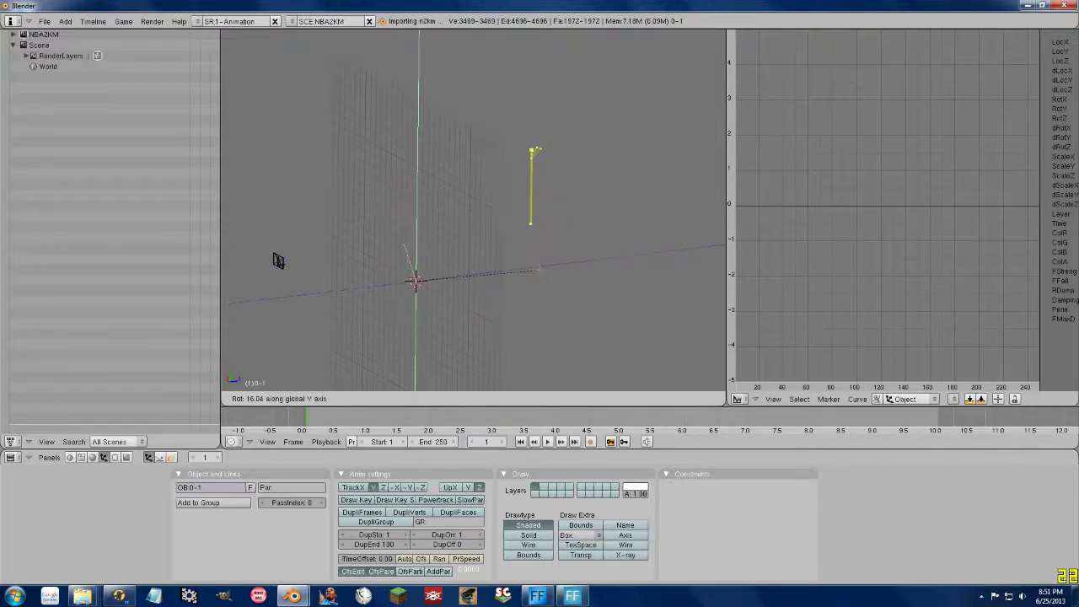
pyautogui.write('180')
pyautogui.press('Return')
pyautogui.press('Tab')
# Inspect the whole rotated hoop and its position relative to the scene centre from several angles
pyautogui.scroll(-4, 391, 247)
pyautogui.keyDown('shift'); pyautogui.moveTo(473, 246); pyautogui.dragTo(457, 305, button='middle'); pyautogui.keyUp('shift')
pyautogui.scroll(-4, 454, 304)
pyautogui.scroll(-4, 455, 304)
pyautogui.keyDown('shift'); pyautogui.moveTo(497, 238); pyautogui.dragTo(499, 291, button='middle'); pyautogui.keyUp('shift')
pyautogui.scroll(4, 524, 145)
pyautogui.moveTo(527, 150); pyautogui.dragTo(518, 102, button='middle')
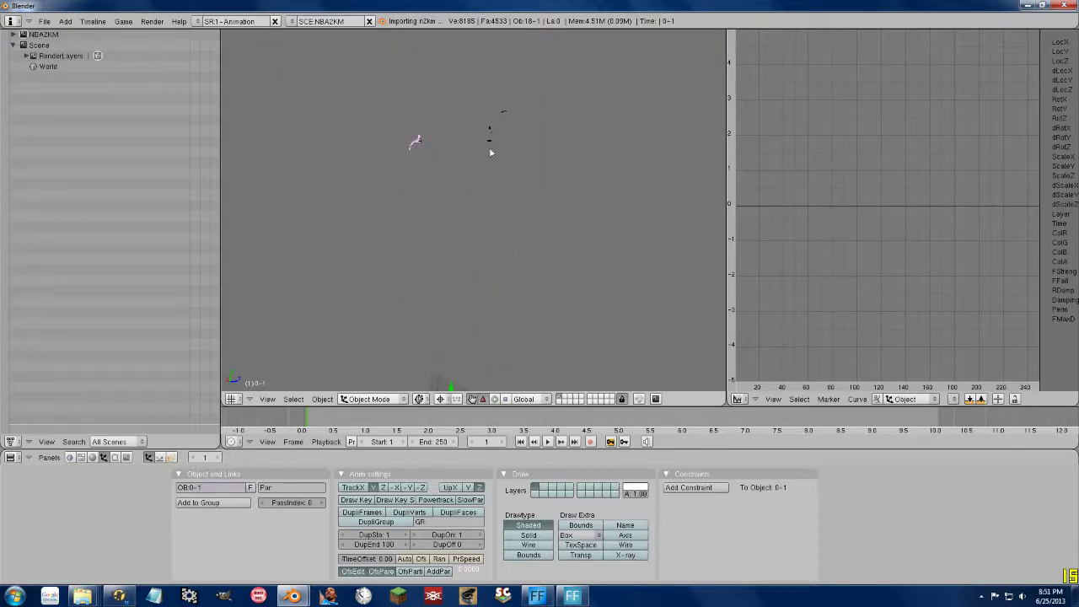
pyautogui.moveTo(517, 158); pyautogui.dragTo(447, 261, button='middle')
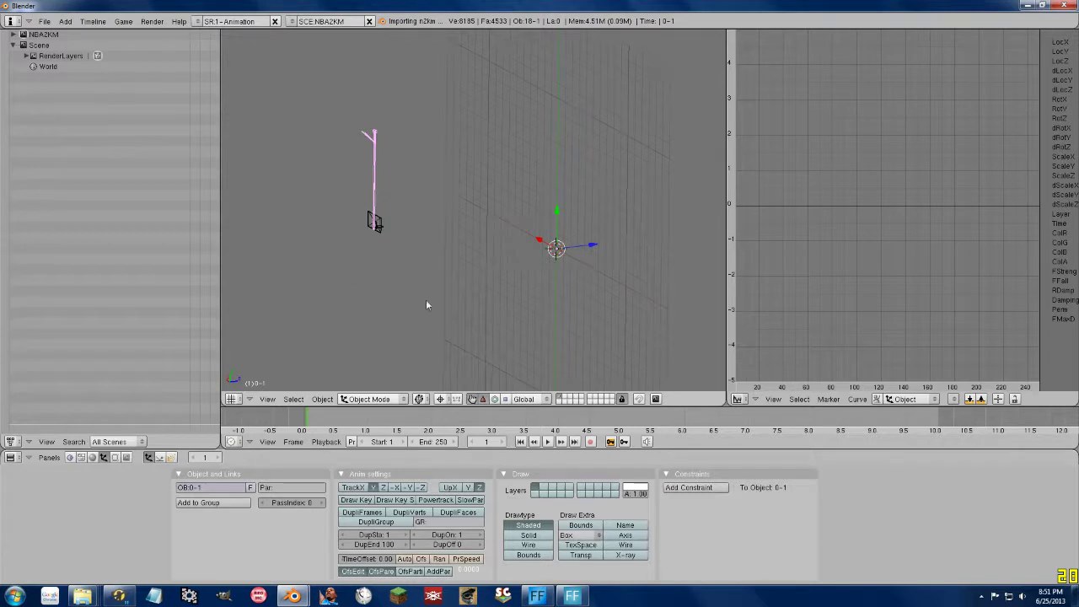
pyautogui.scroll(-1, 513, 318)
pyautogui.moveTo(513, 322); pyautogui.dragTo(437, 234, button='middle')
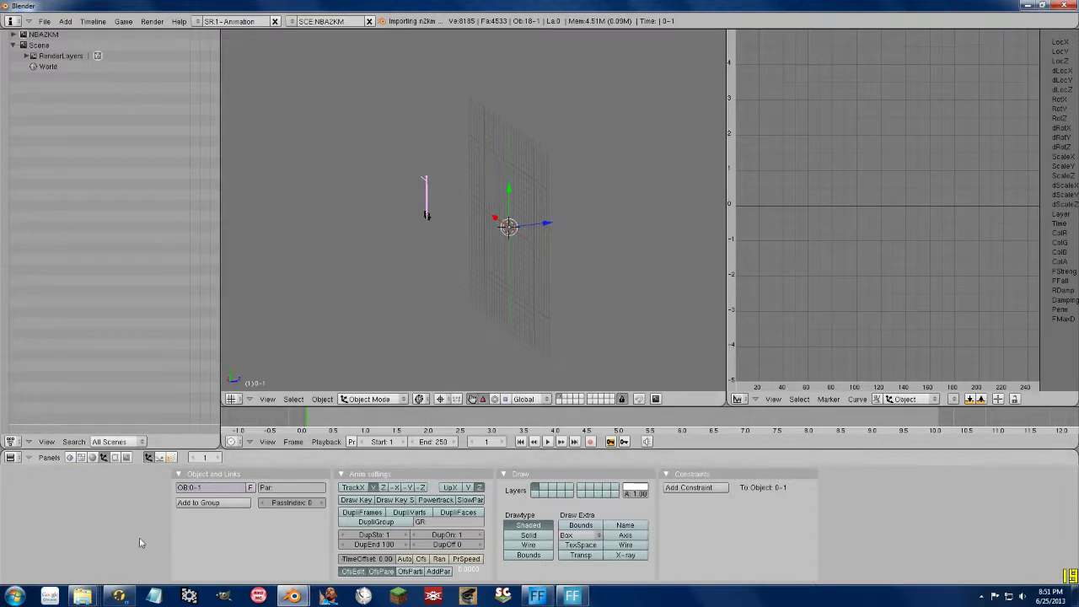
# Launch Mod Tool 2K12 from its shortcut in the 2K Stuff Tools folder
pyautogui.moveTo(81, 596)
pyautogui.click(208, 533)
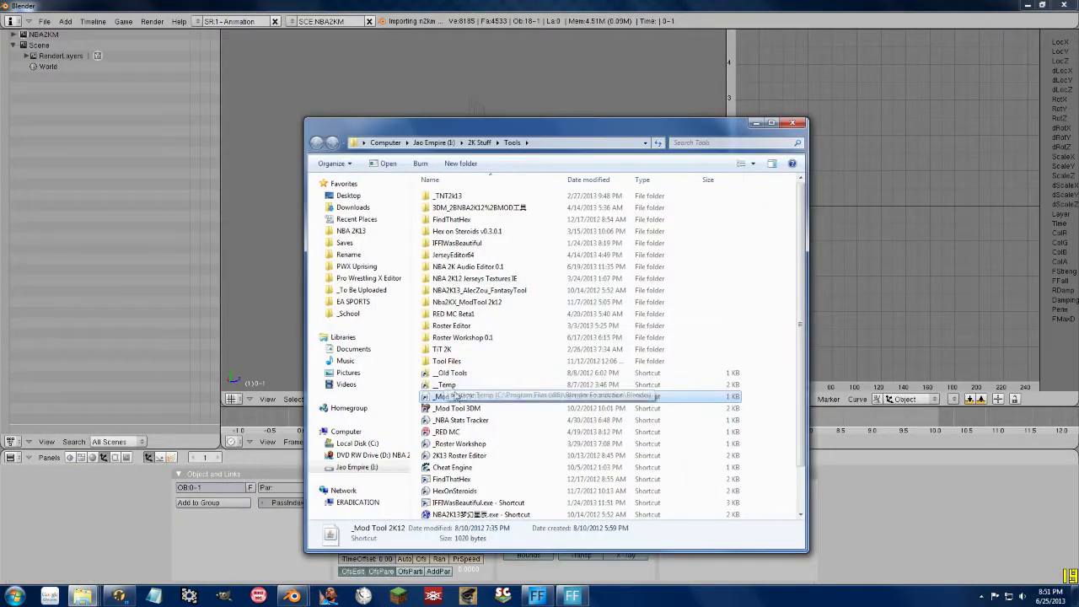
pyautogui.doubleClick(465, 396)
pyautogui.click(516, 322)
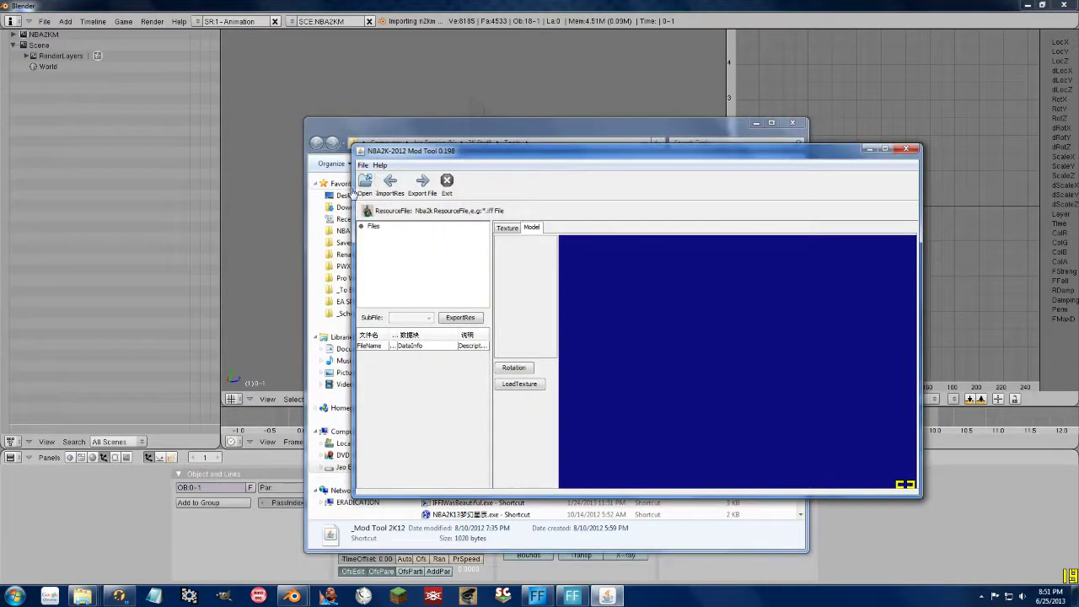
# Open the resource file s000.iff from the NBA 2K13 folder in the Mod Tool
pyautogui.click(365, 183)
pyautogui.doubleClick(625, 374)
pyautogui.click(595, 336)
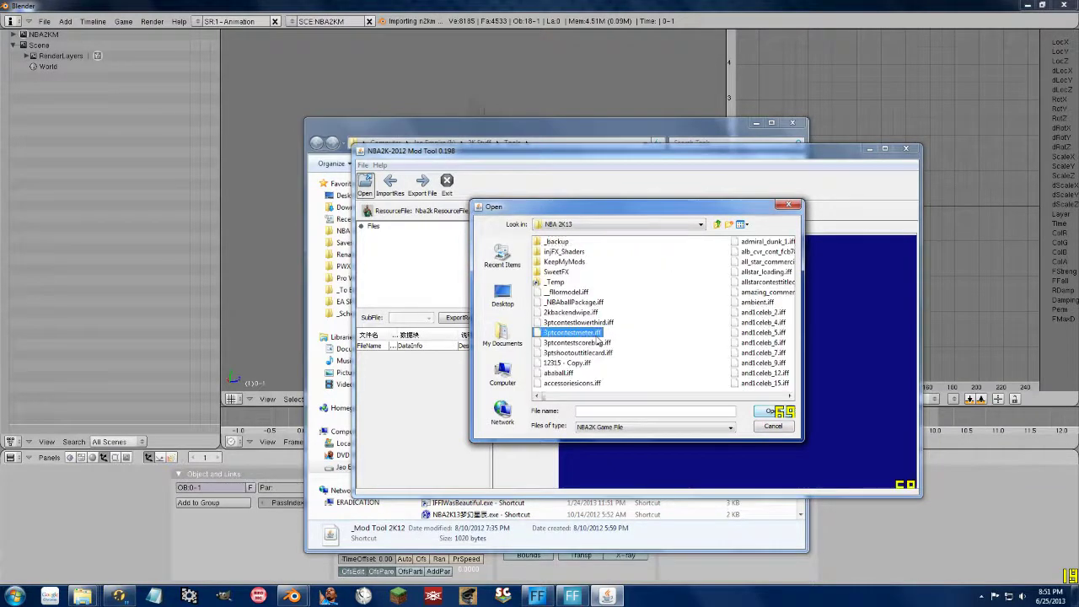
pyautogui.press('s')
pyautogui.press('Down')
pyautogui.press('Return')
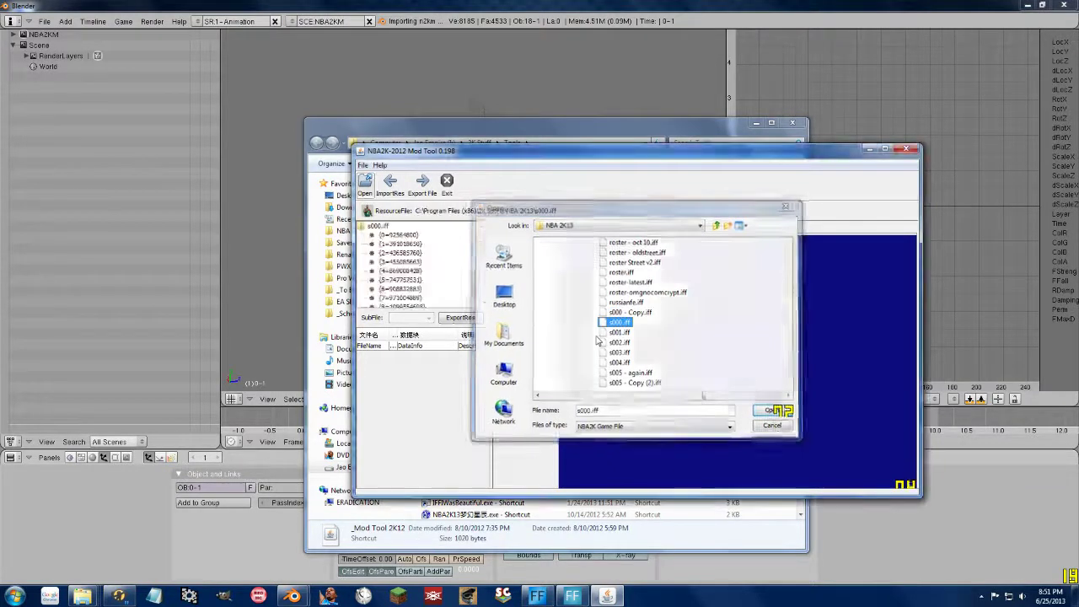
pyautogui.click(396, 278)
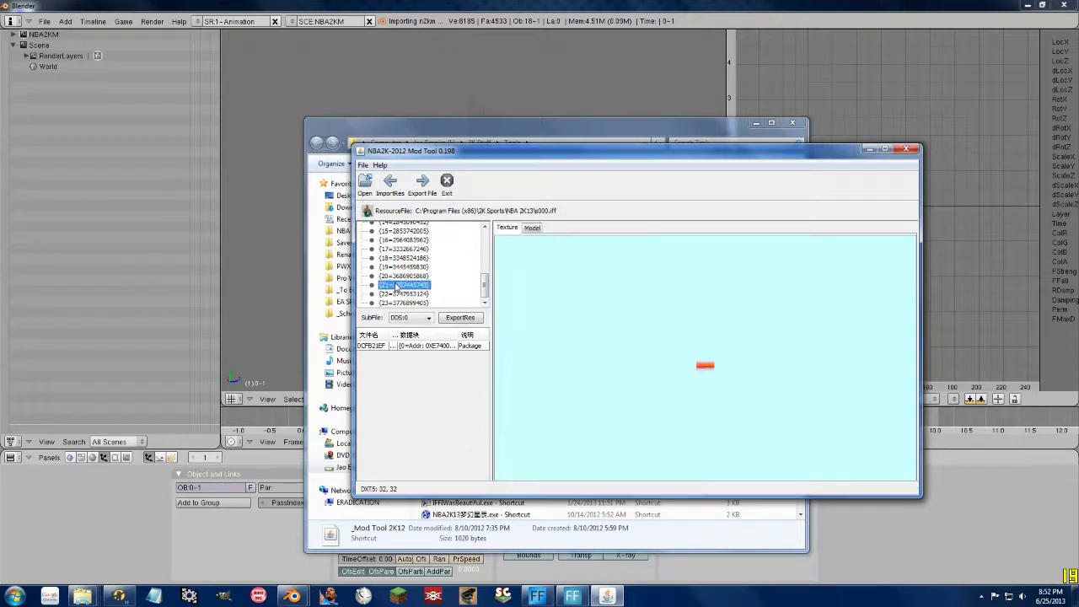
pyautogui.click(396, 285)
pyautogui.click(412, 318)
pyautogui.scroll(-5, 407, 363)
pyautogui.click(408, 363)
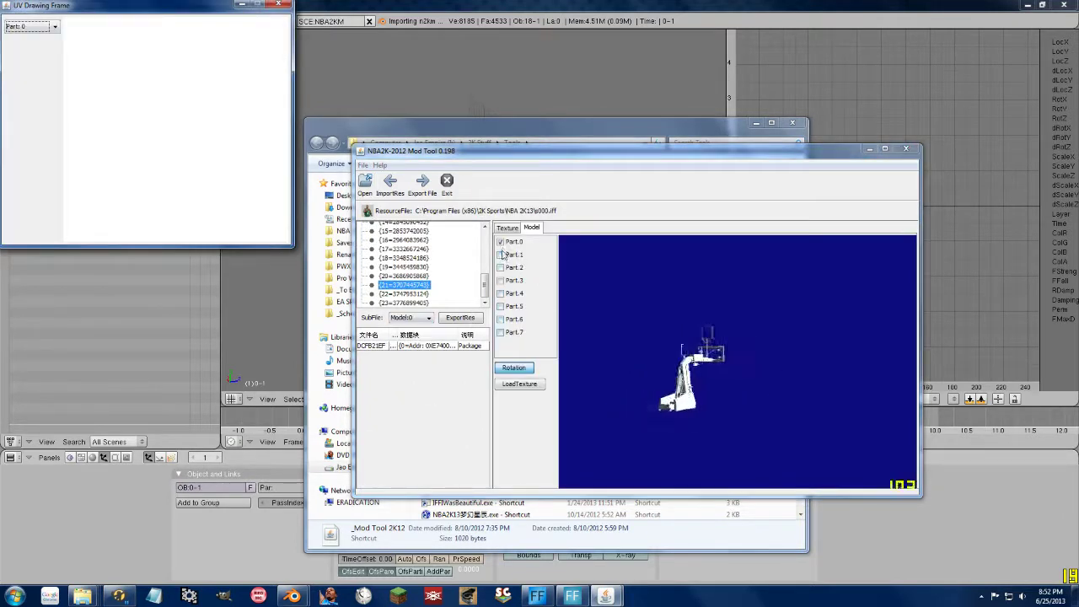
pyautogui.click(500, 255)
# Return to Blender and expand the NBA2KM scene's object list, including objects 0-0, 0-11 and 0-15
pyautogui.click(608, 5)
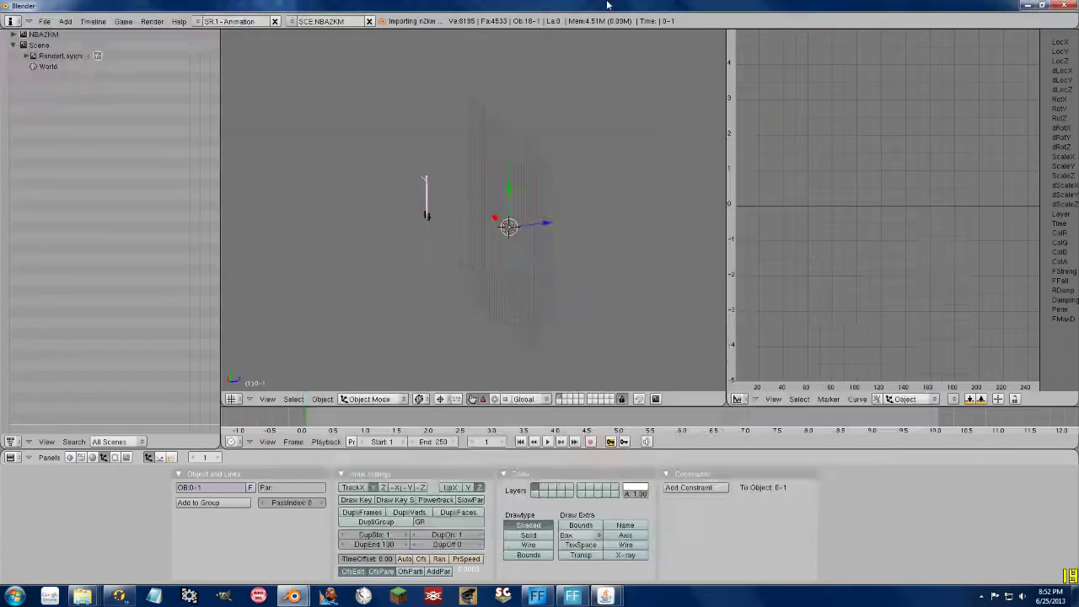
pyautogui.click(14, 34)
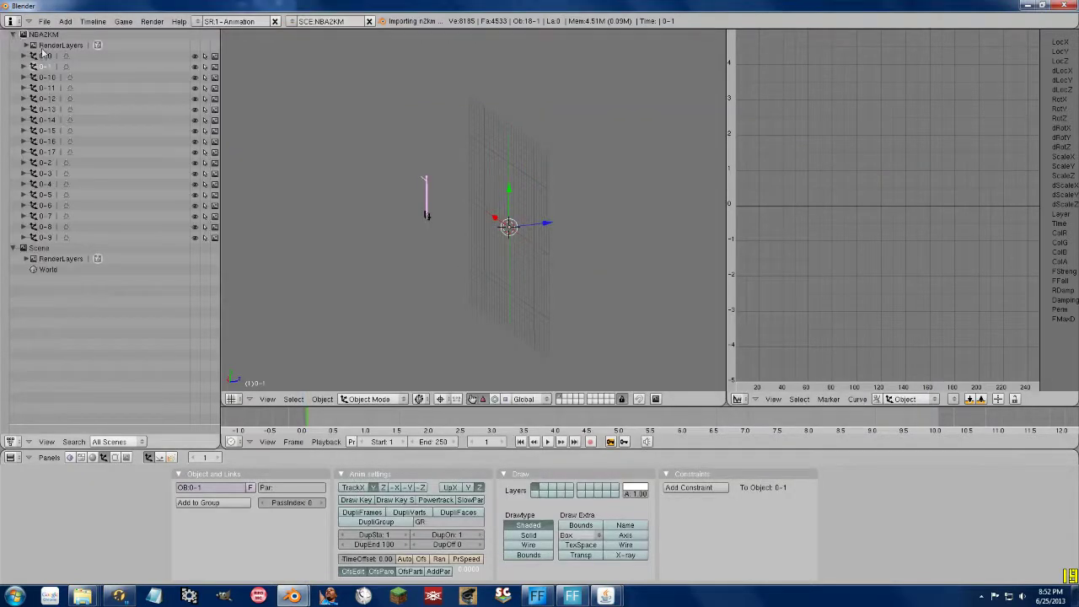
pyautogui.click(23, 55)
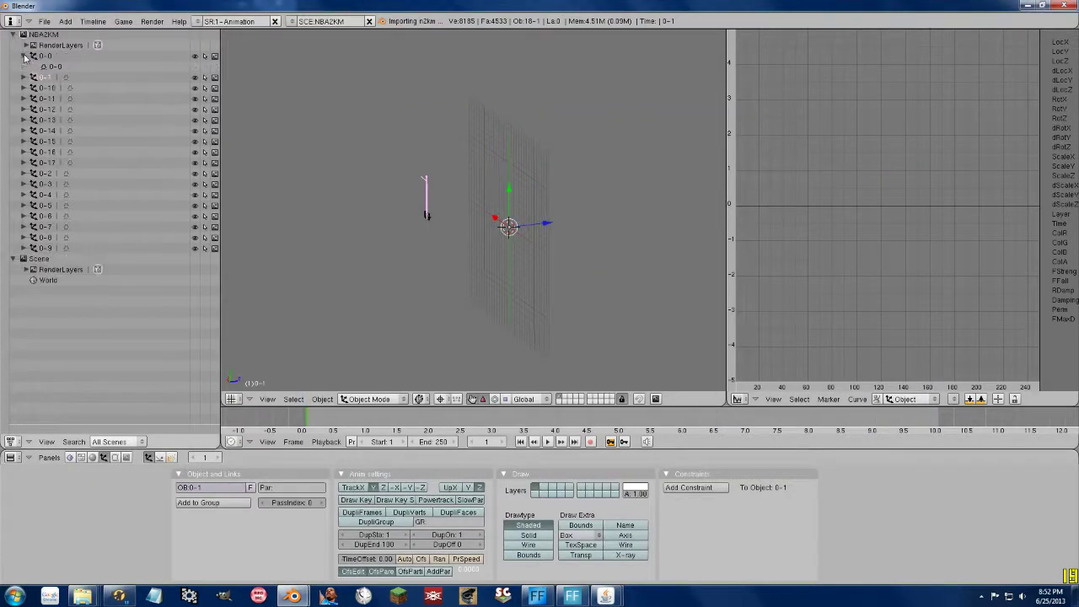
pyautogui.click(24, 98)
pyautogui.click(23, 152)
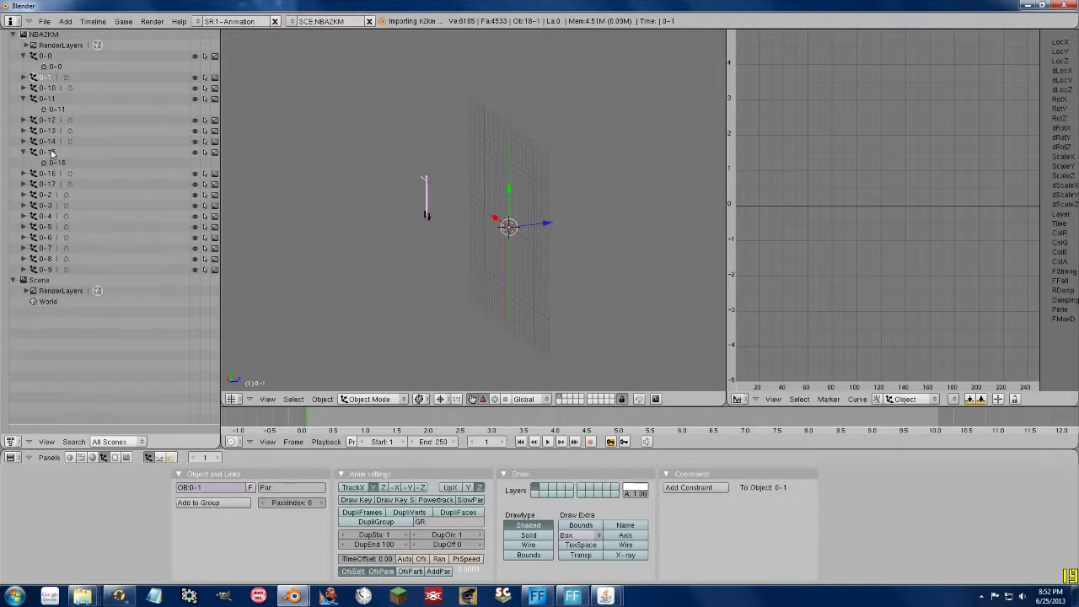
# Try to rename object 0-15 and its mesh data in the NBA2KM object list
pyautogui.click(51, 163)
pyautogui.write('5')
pyautogui.press('Return')
pyautogui.keyDown('ctrl'); pyautogui.click(59, 162); pyautogui.keyUp('ctrl')
pyautogui.keyDown('ctrl'); pyautogui.click(48, 153); pyautogui.keyUp('ctrl')
pyautogui.click(49, 144)
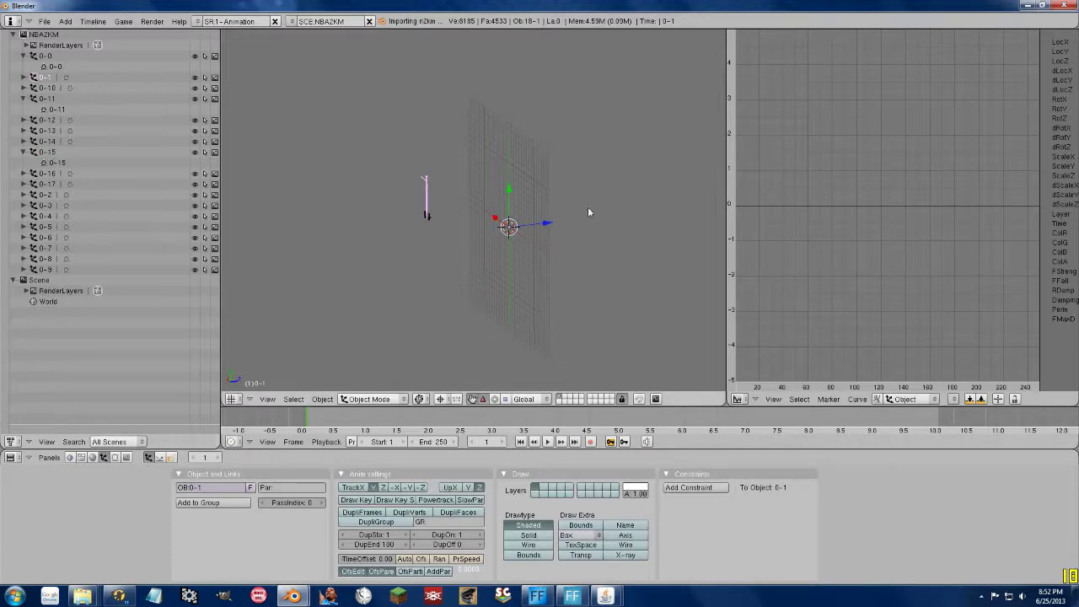
# Export the hoop in N2KM format to Blender's Temp folder as ceilingv2-F.n2km
pyautogui.click(39, 21)
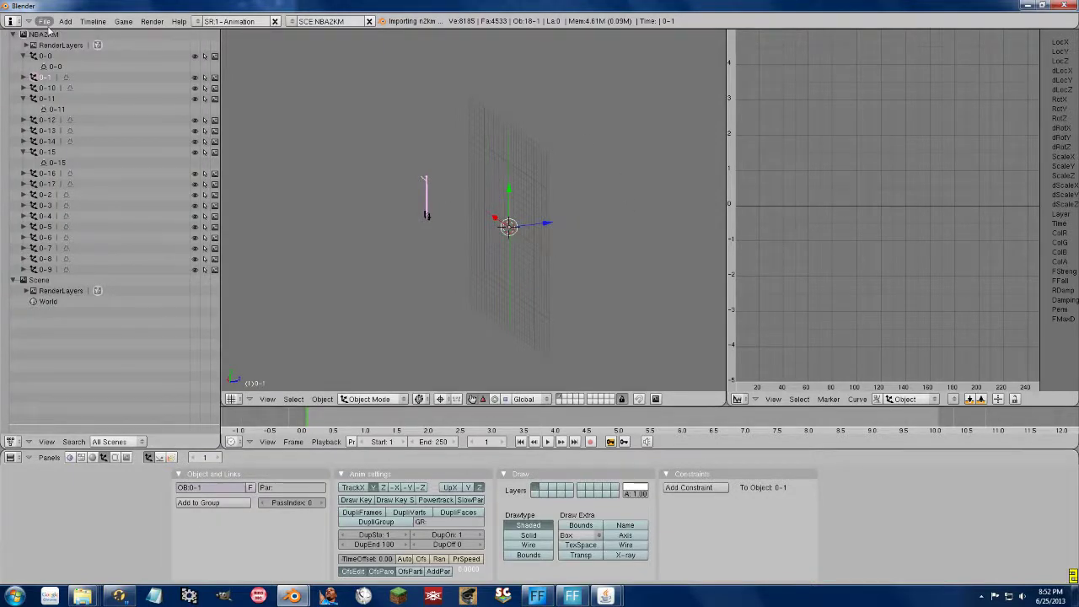
pyautogui.click(44, 21)
pyautogui.moveTo(84, 227)
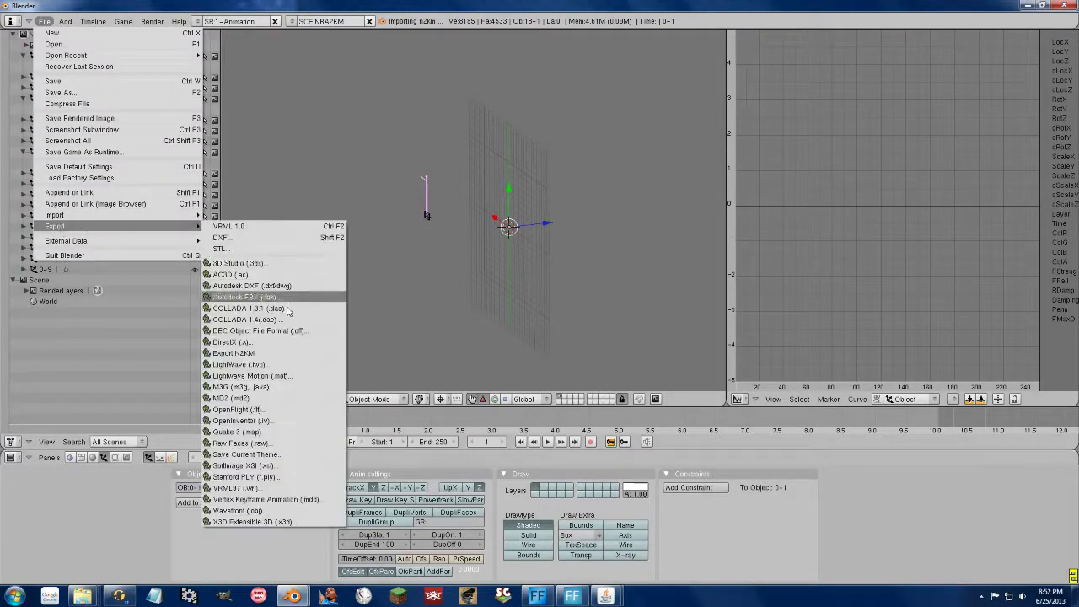
pyautogui.click(232, 352)
pyautogui.click(39, 494)
pyautogui.click(414, 565)
pyautogui.click(416, 565)
pyautogui.click(58, 493)
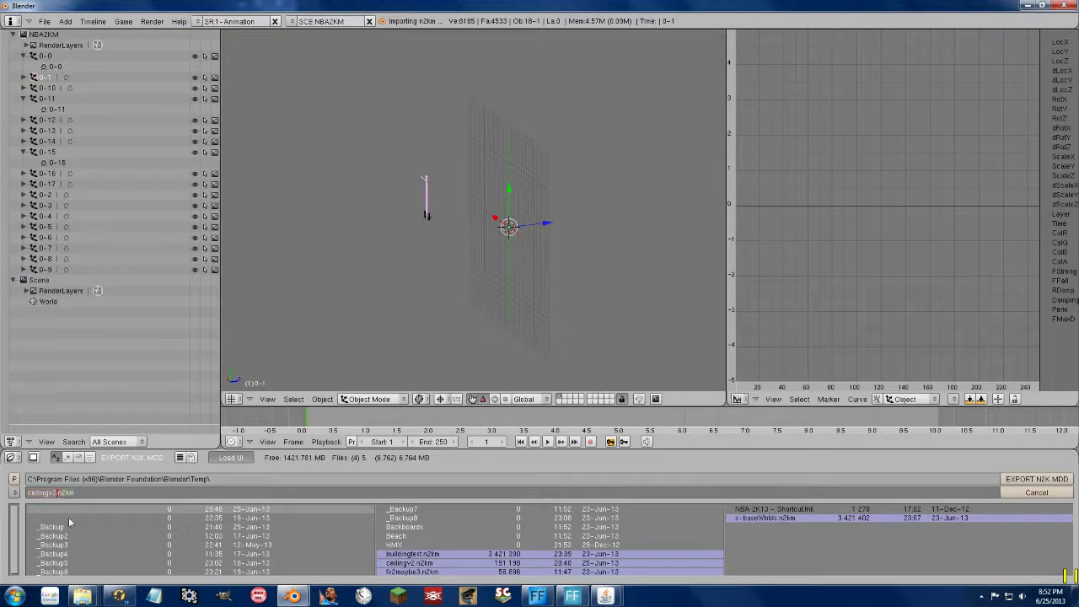
pyautogui.write('--')
pyautogui.press('Return')
pyautogui.click(1036, 479)
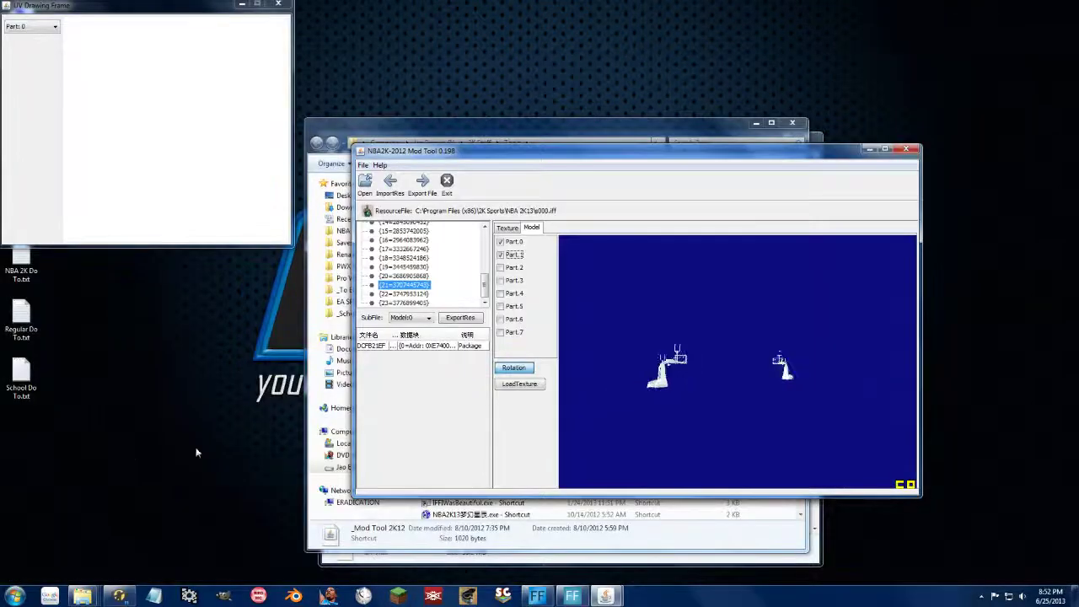
# Switch to the Tools folder, go to Blender's Temp folder, and open ceilingv2-F.n2km for hex editing in Hex Workshop
pyautogui.click(418, 128)
pyautogui.doubleClick(445, 384)
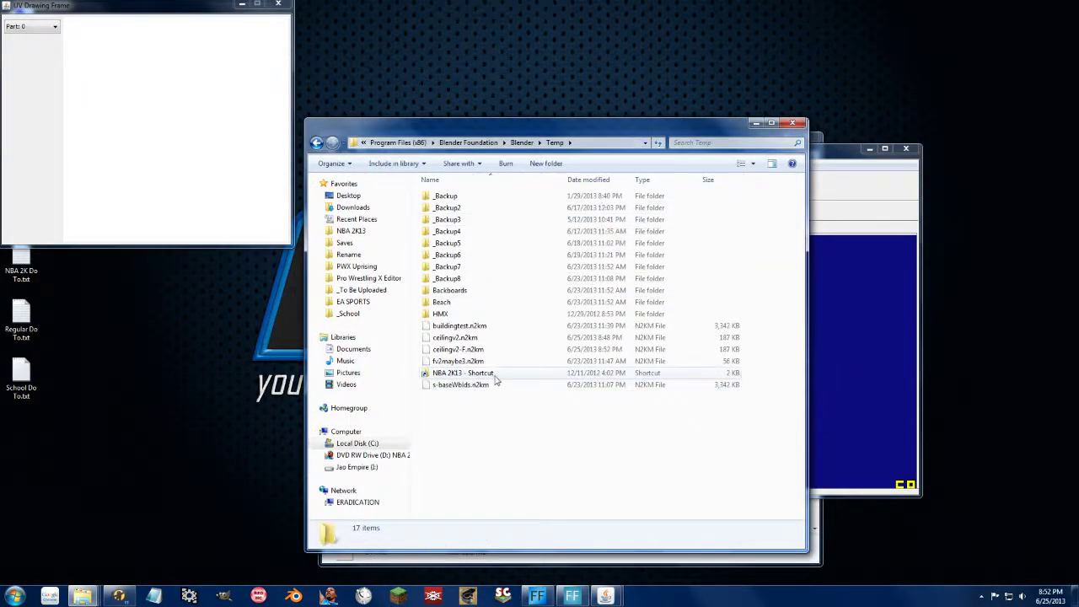
pyautogui.click(469, 348)
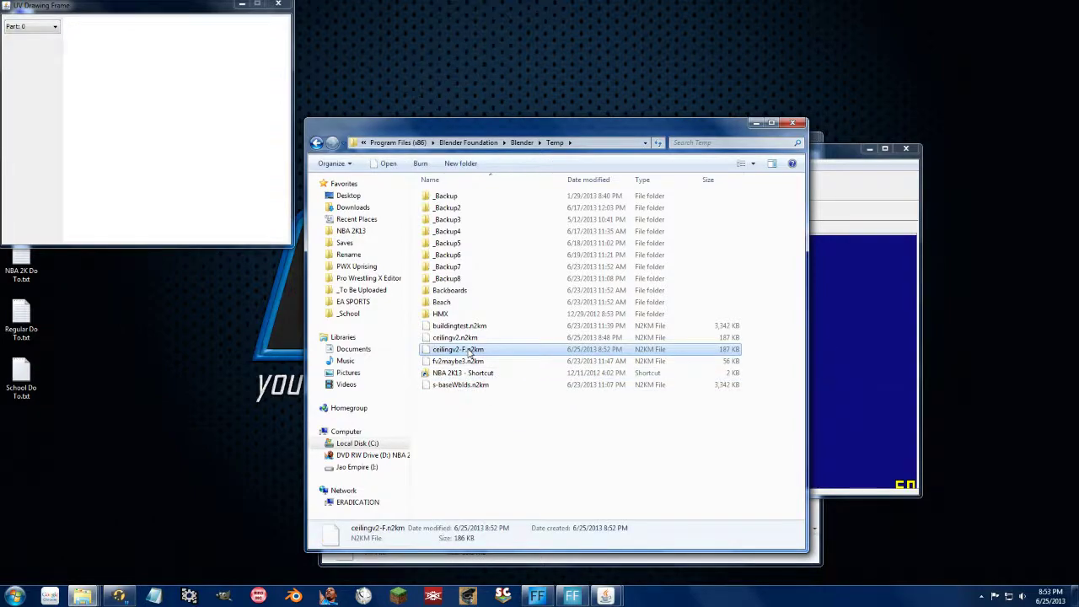
pyautogui.rightClick(469, 349)
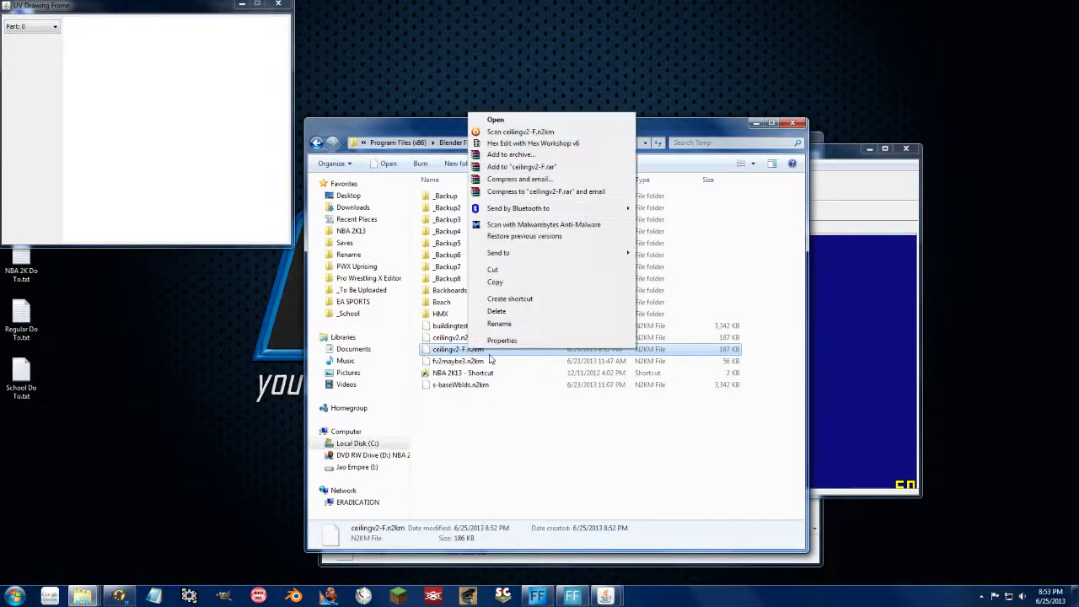
pyautogui.click(557, 145)
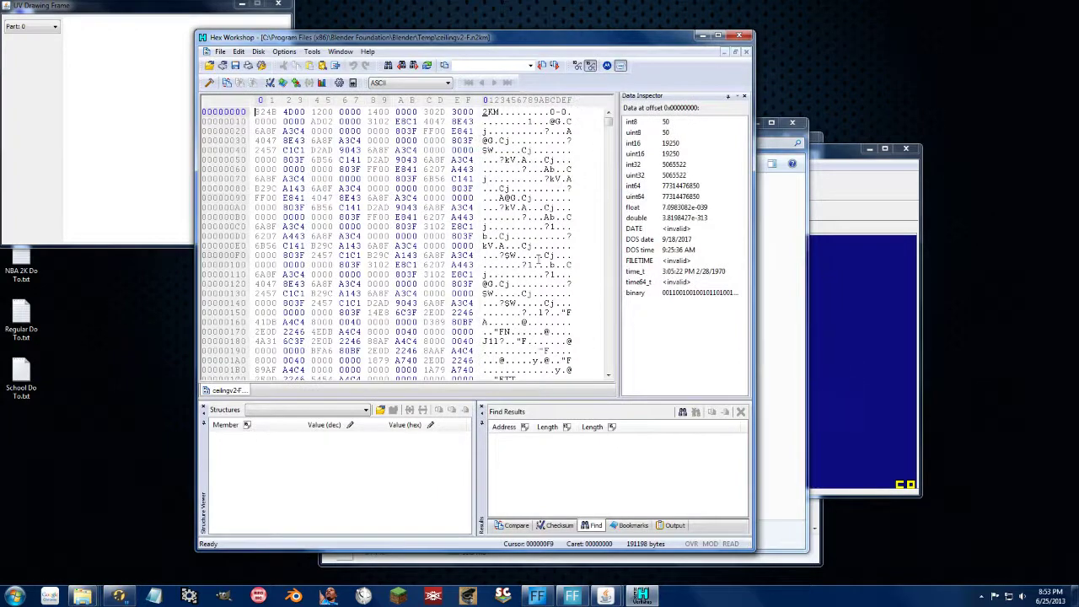
# Examine the object name strings such as 0-0 and 0-1 in the file's hex data
pyautogui.scroll(-4, 538, 256)
pyautogui.scroll(6, 538, 253)
pyautogui.moveTo(551, 112); pyautogui.dragTo(564, 112)
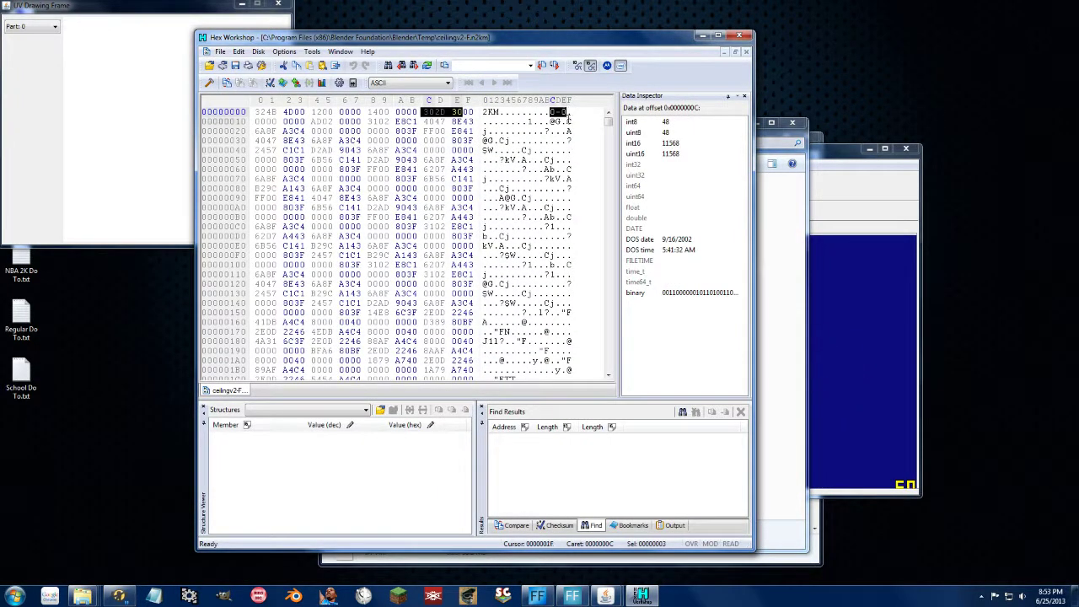
pyautogui.scroll(-20, 570, 219)
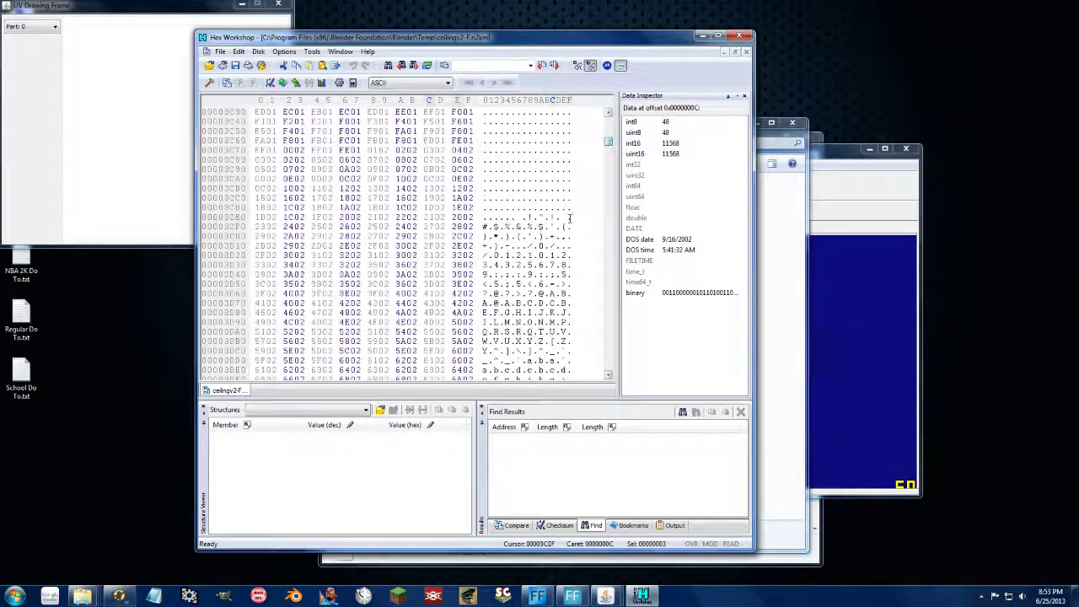
pyautogui.scroll(-12, 570, 219)
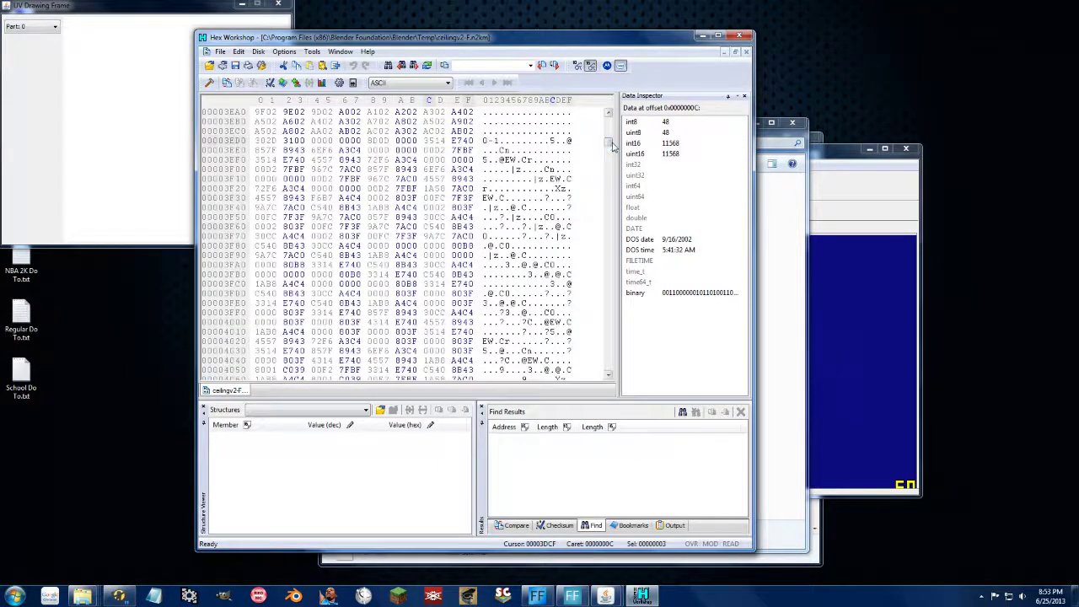
pyautogui.moveTo(613, 146); pyautogui.dragTo(622, 110)
# Replace every ASCII text string "0-" with "1-" from the start of ceilingv2-F.n2km, save the file, and close Hex Workshop
pyautogui.click(558, 131)
pyautogui.click(522, 114)
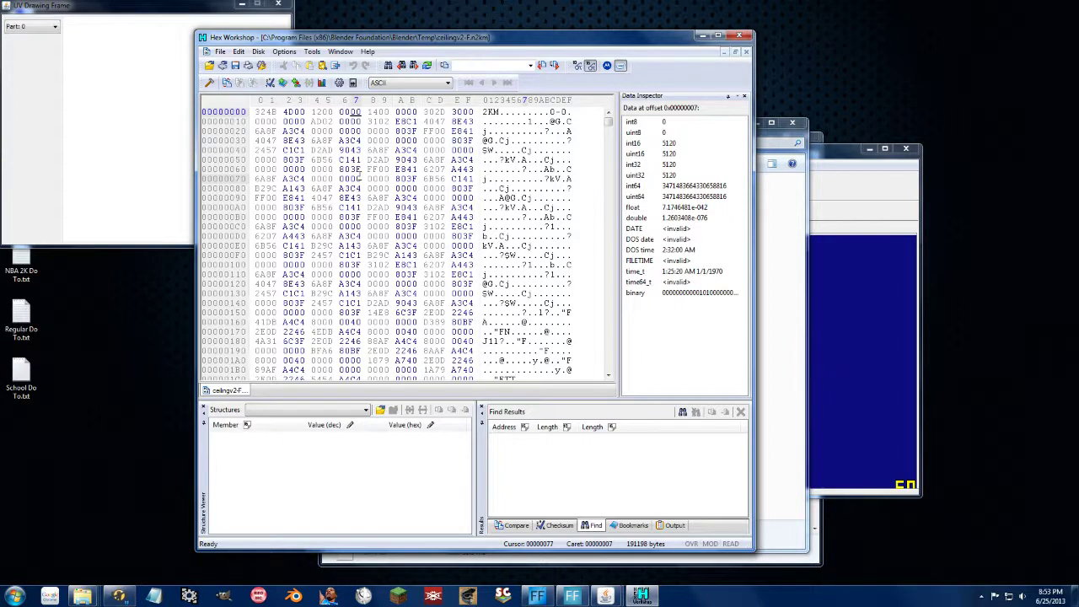
pyautogui.hotkey('ctrl', 'h')
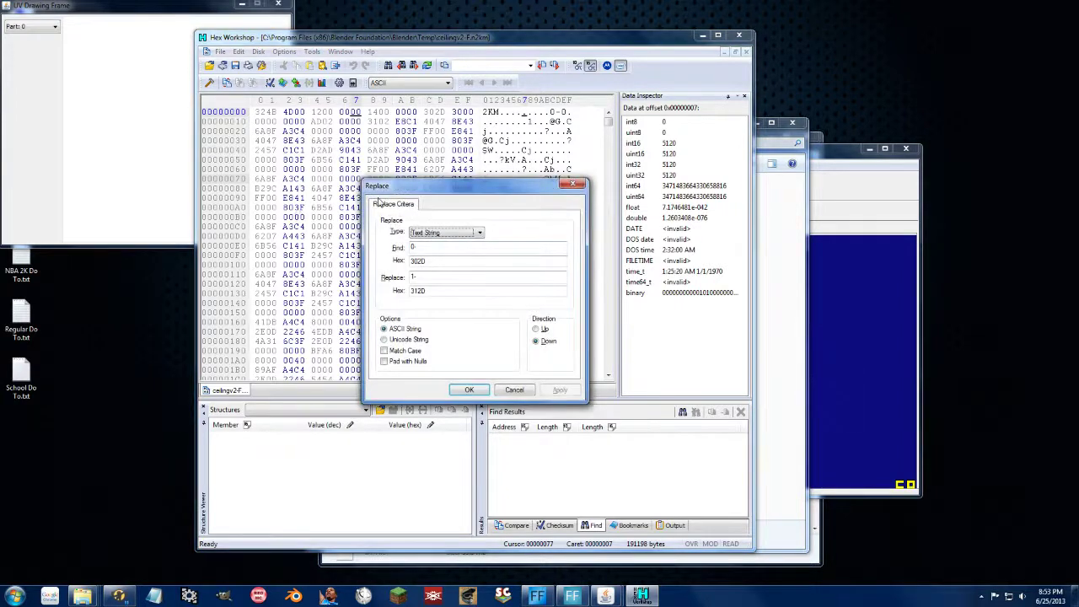
pyautogui.moveTo(419, 250); pyautogui.dragTo(410, 251)
pyautogui.press('Tab')
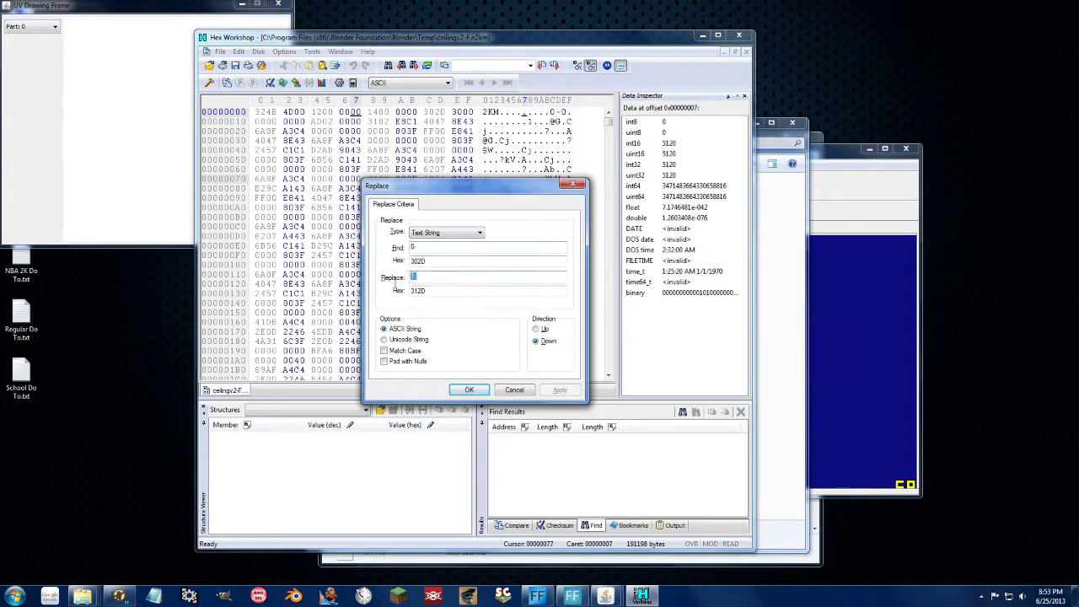
pyautogui.click(470, 390)
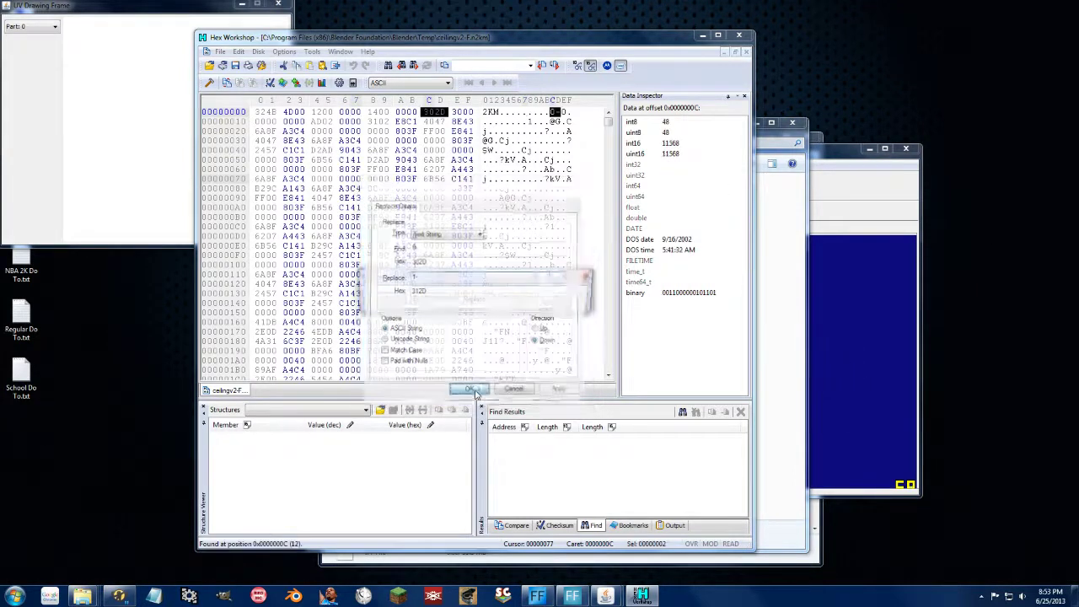
pyautogui.click(520, 301)
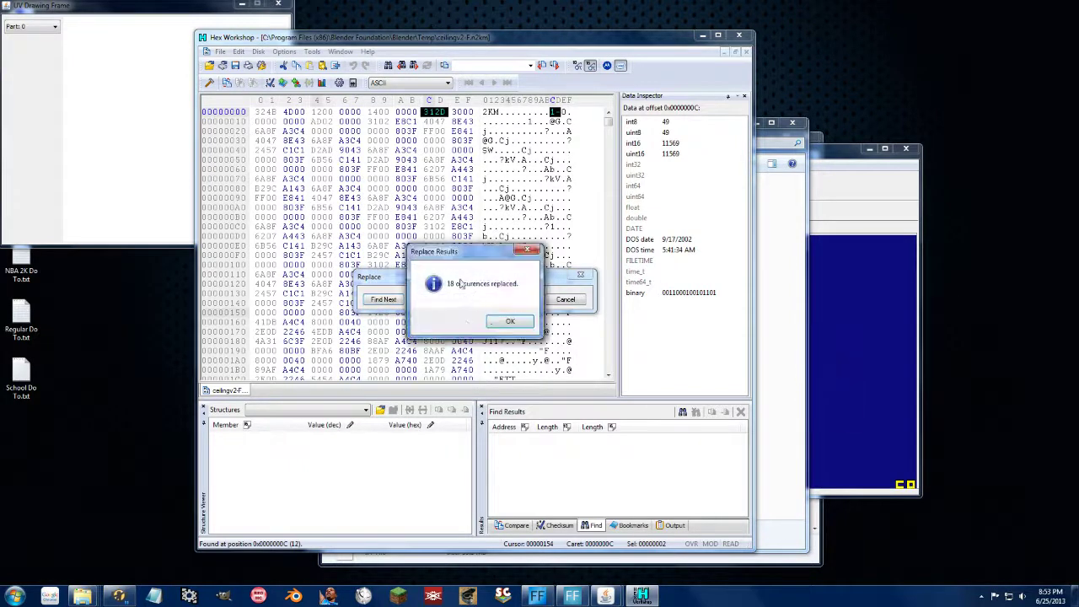
pyautogui.click(512, 324)
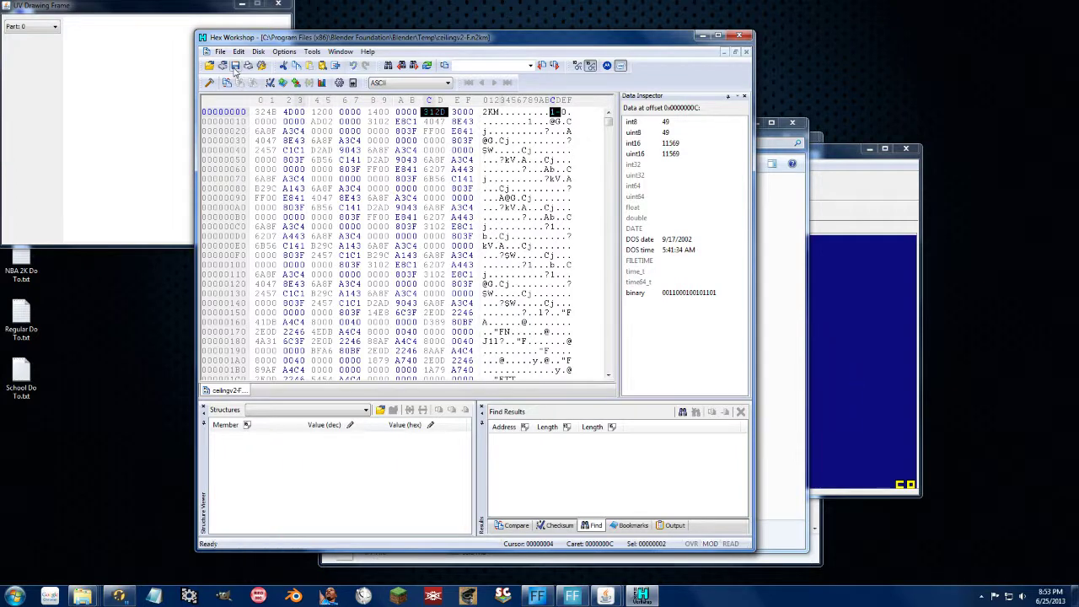
pyautogui.click(739, 35)
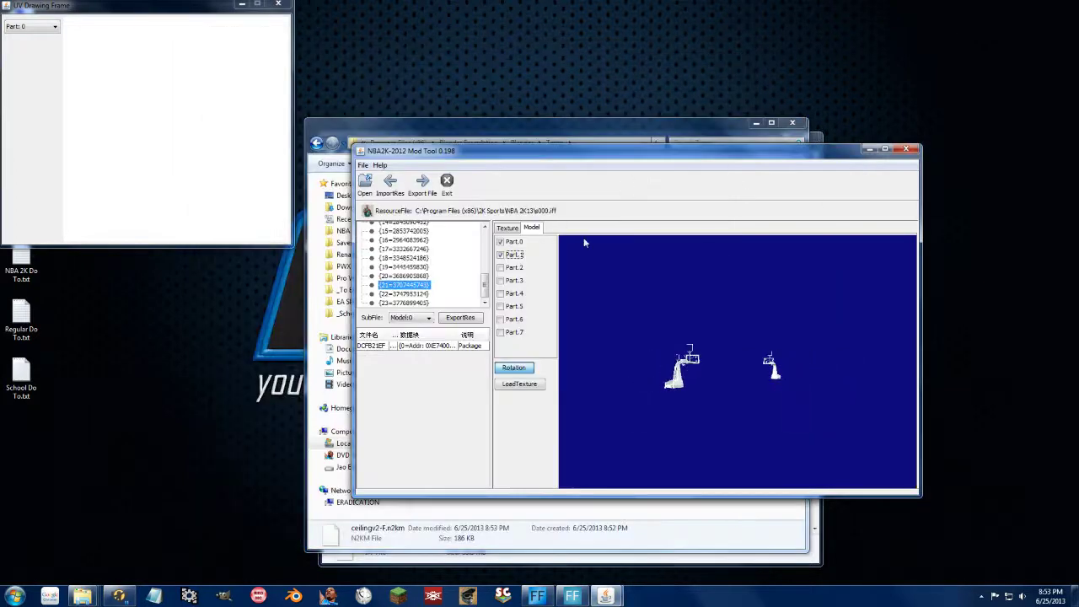
# Open the resource file s6ts.iff from the NBA 2K13 folder in the Mod Tool
pyautogui.click(365, 182)
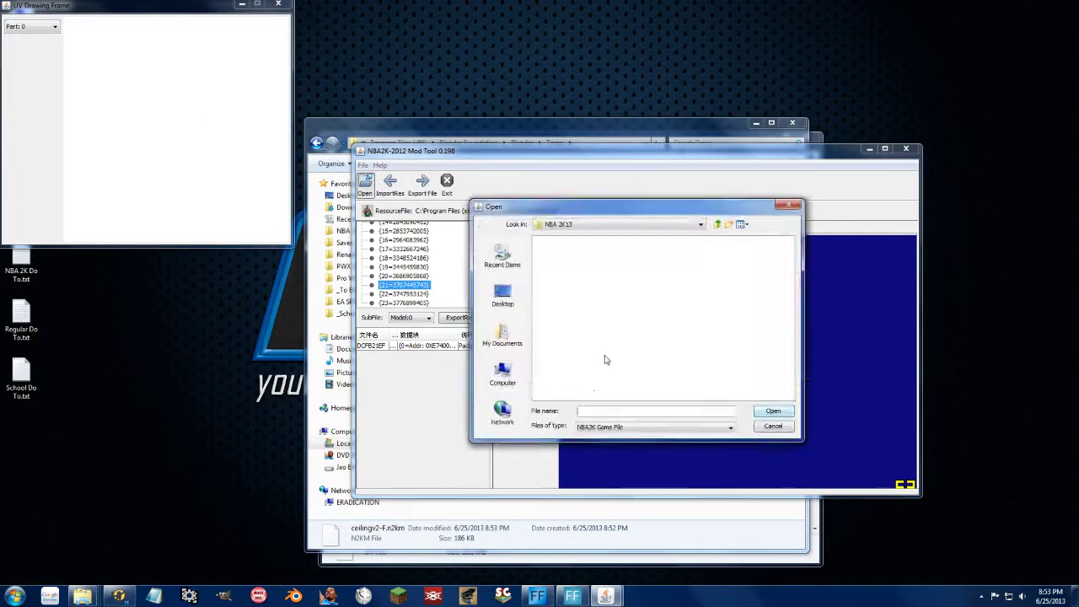
pyautogui.click(607, 342)
pyautogui.write('s6')
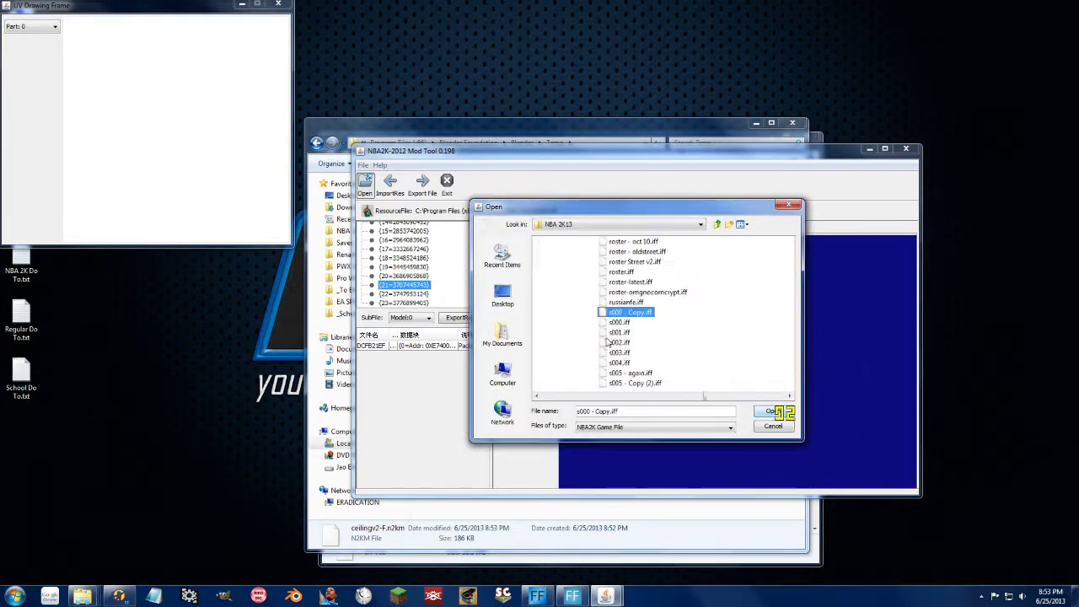
pyautogui.press('Return')
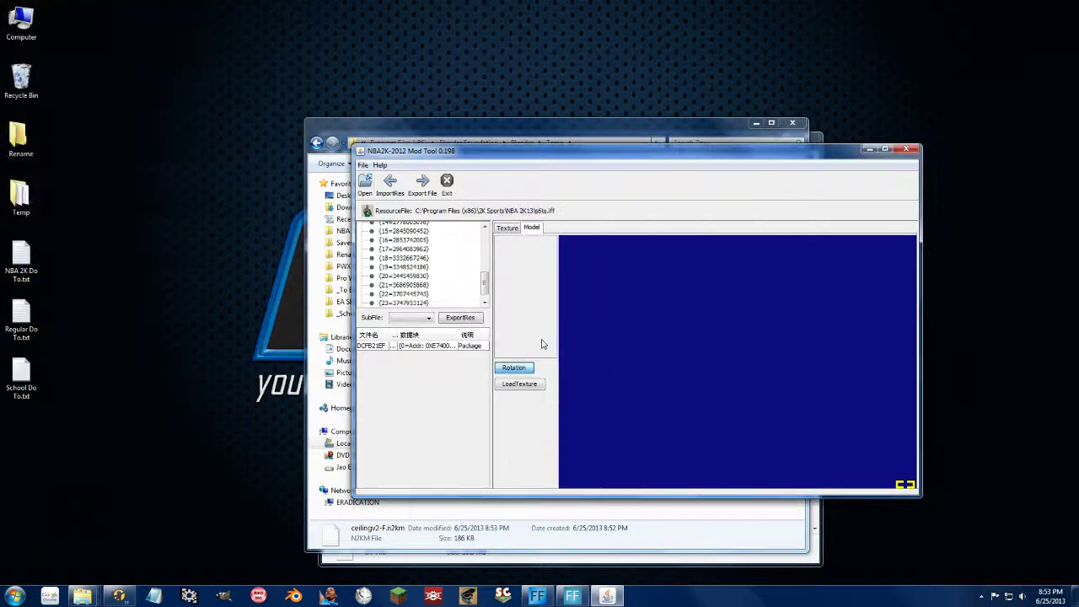
pyautogui.click(416, 279)
pyautogui.click(405, 293)
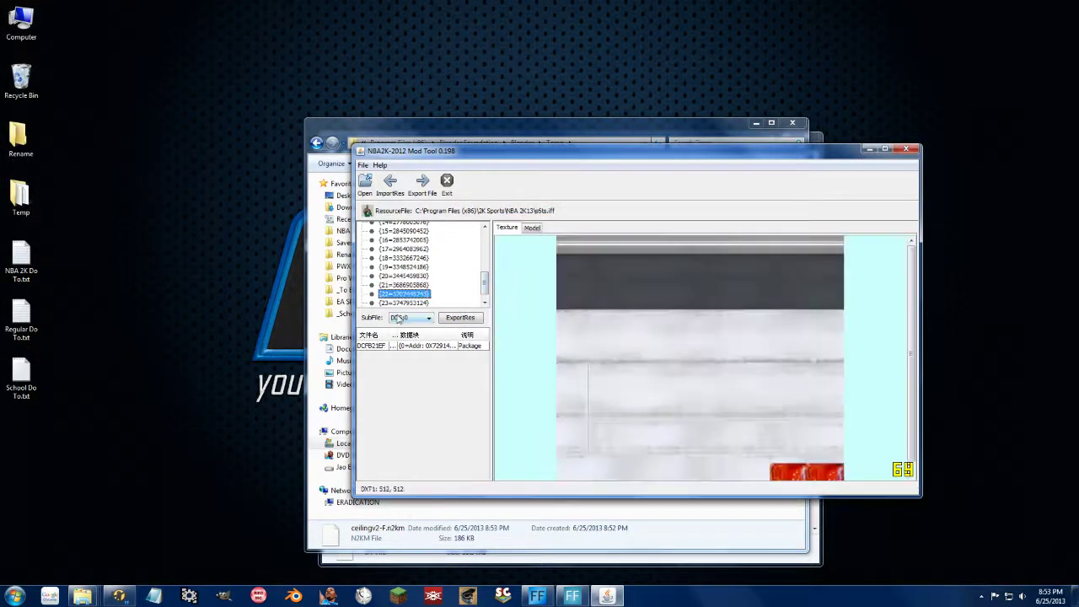
pyautogui.click(411, 319)
pyautogui.scroll(-3, 411, 337)
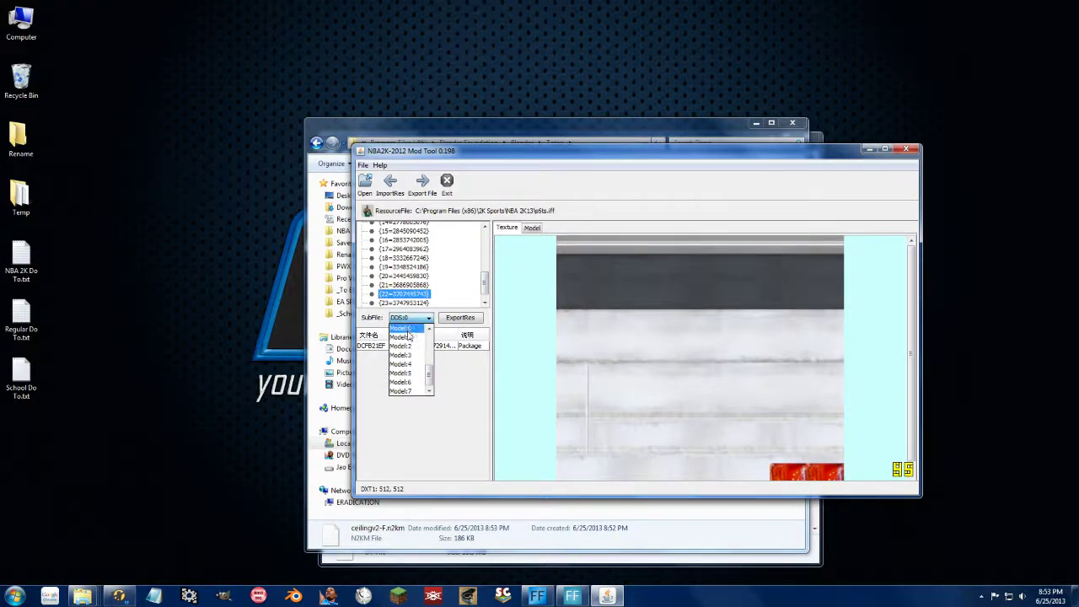
pyautogui.click(410, 336)
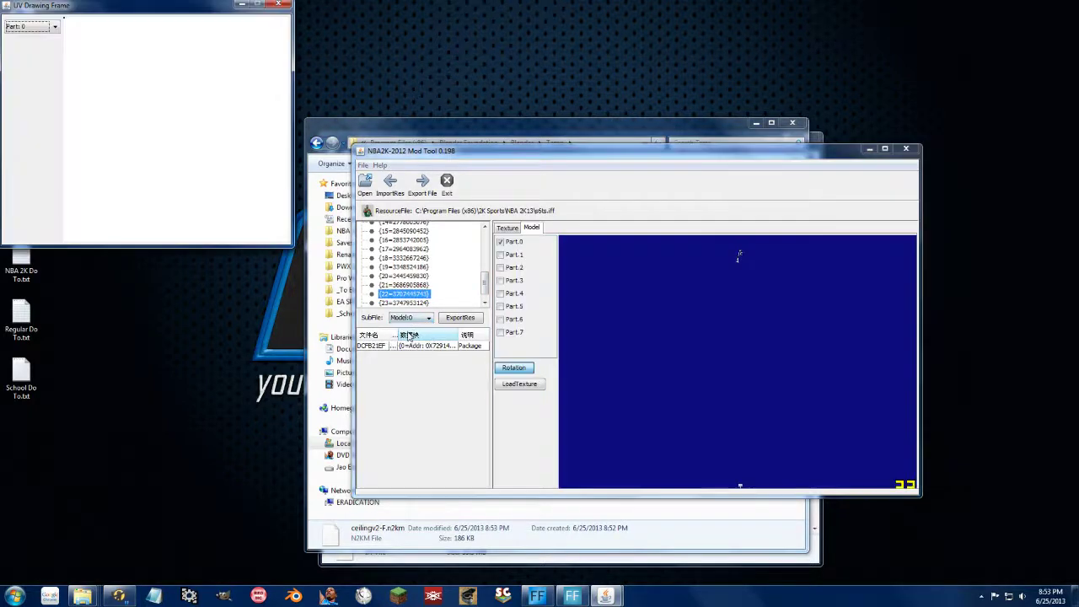
# Import ceilingv2.n2km from the Temp folder into Model:0 using the XYZ Only import mode
pyautogui.click(389, 187)
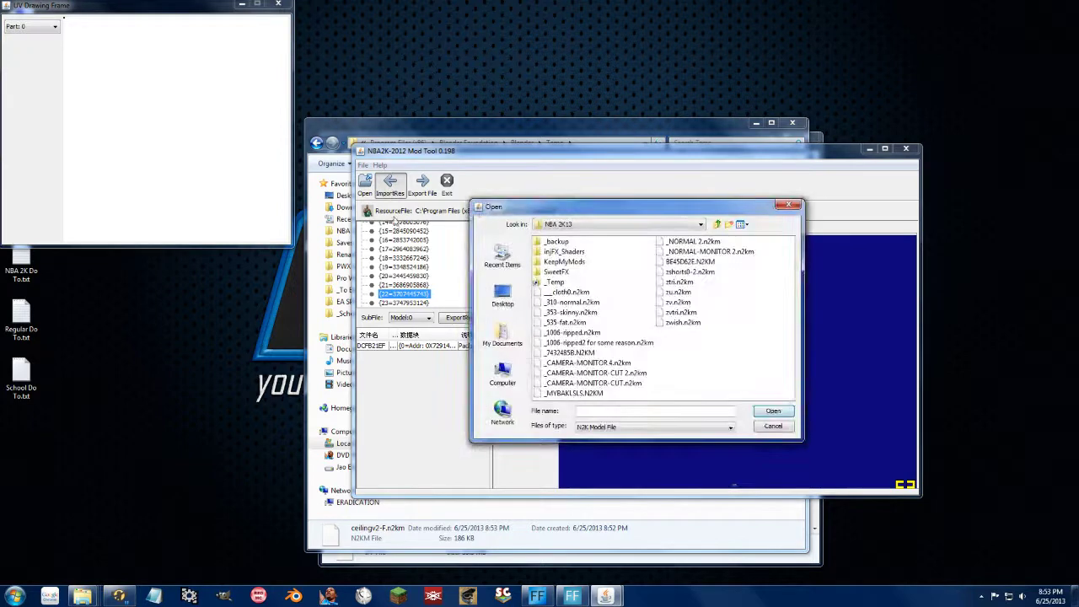
pyautogui.doubleClick(554, 282)
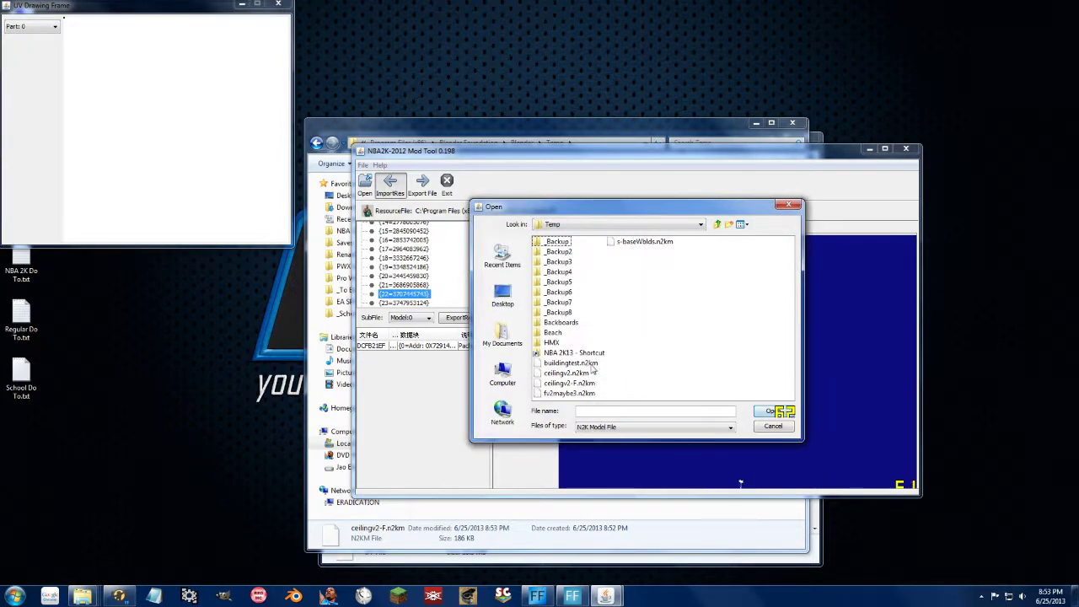
pyautogui.doubleClick(565, 377)
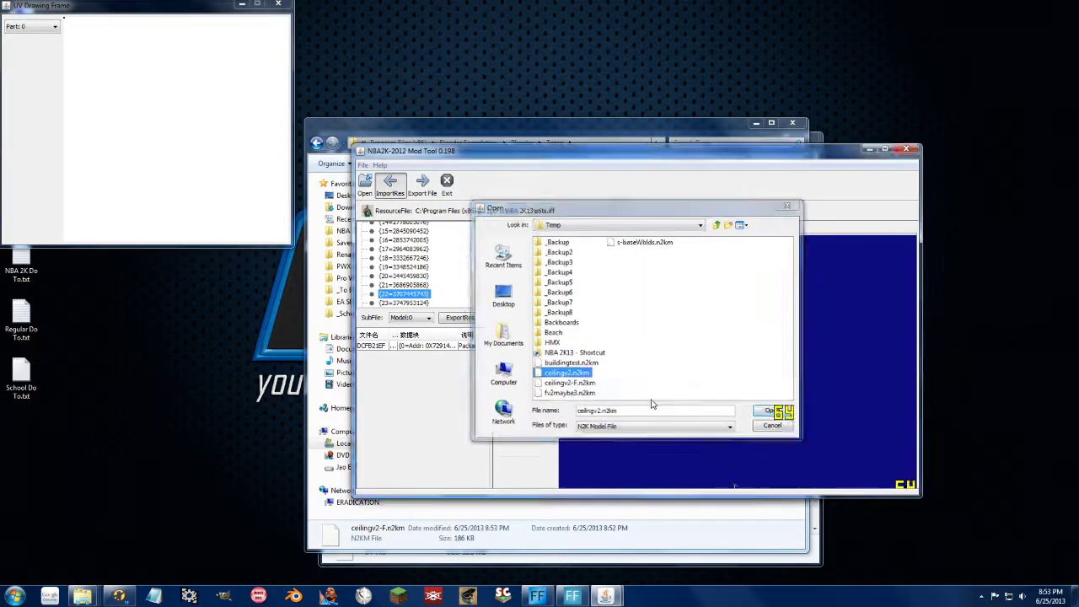
pyautogui.press('Down')
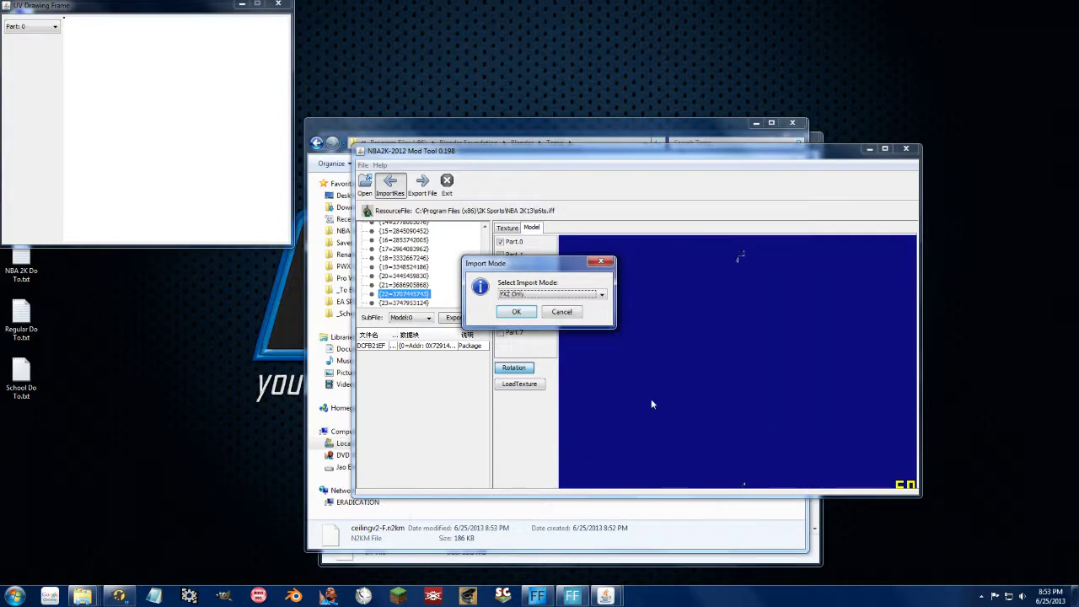
pyautogui.click(514, 313)
pyautogui.click(633, 336)
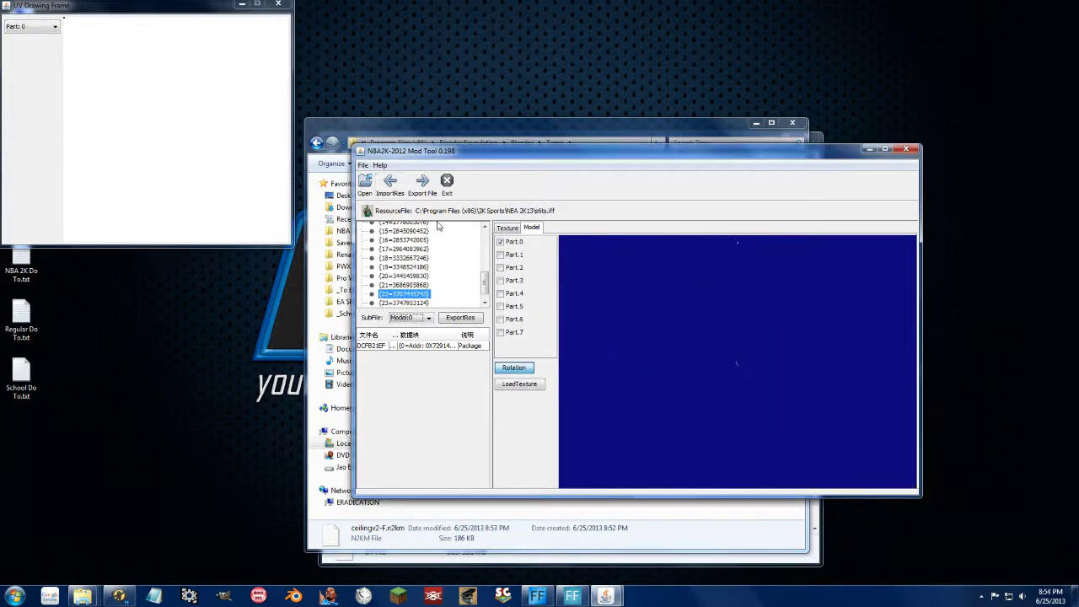
# Import ceilingv2-F.n2km into Model:0 using the All import mode, and show Part.1 in the model preview
pyautogui.click(391, 187)
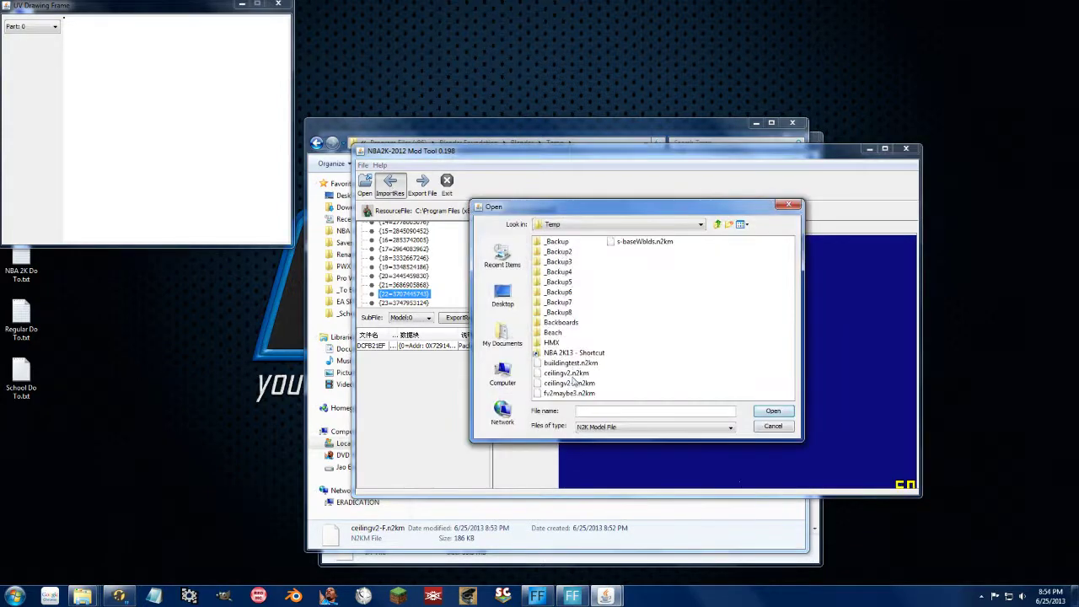
pyautogui.click(573, 383)
pyautogui.click(773, 411)
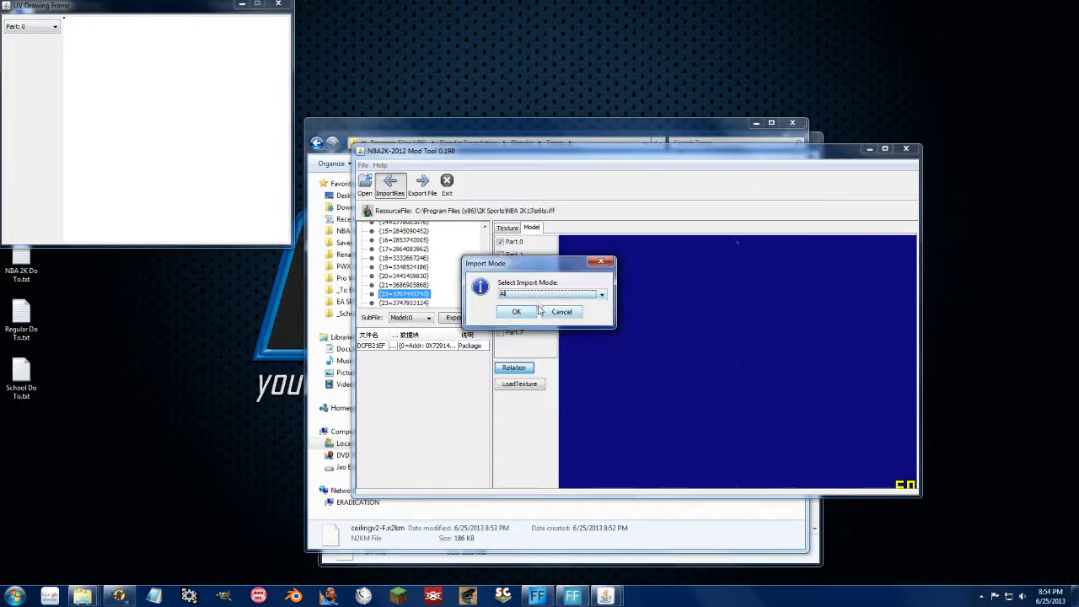
pyautogui.click(515, 312)
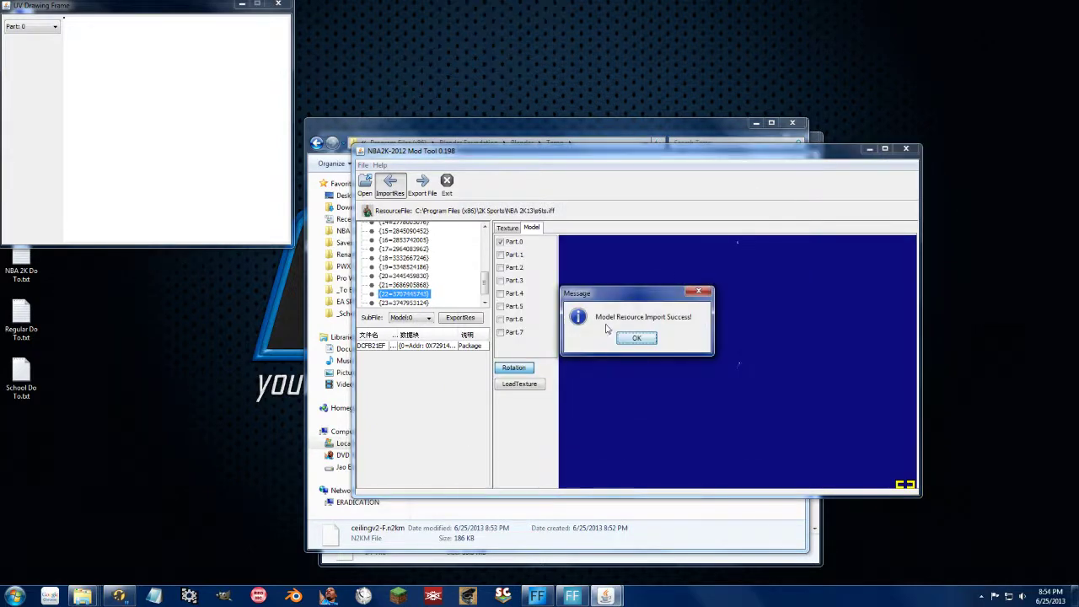
pyautogui.click(633, 338)
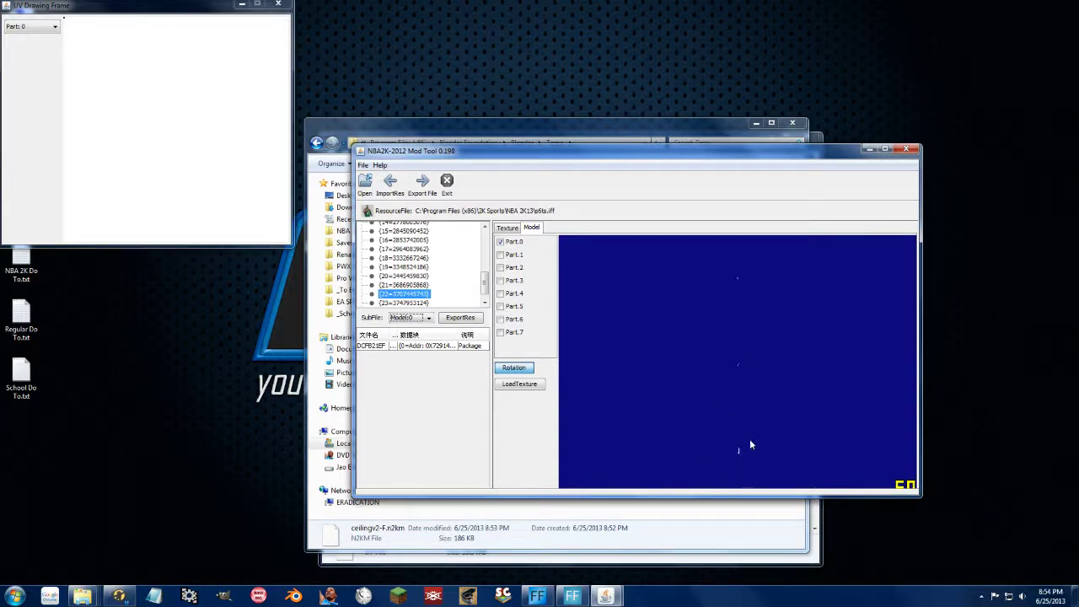
pyautogui.click(514, 255)
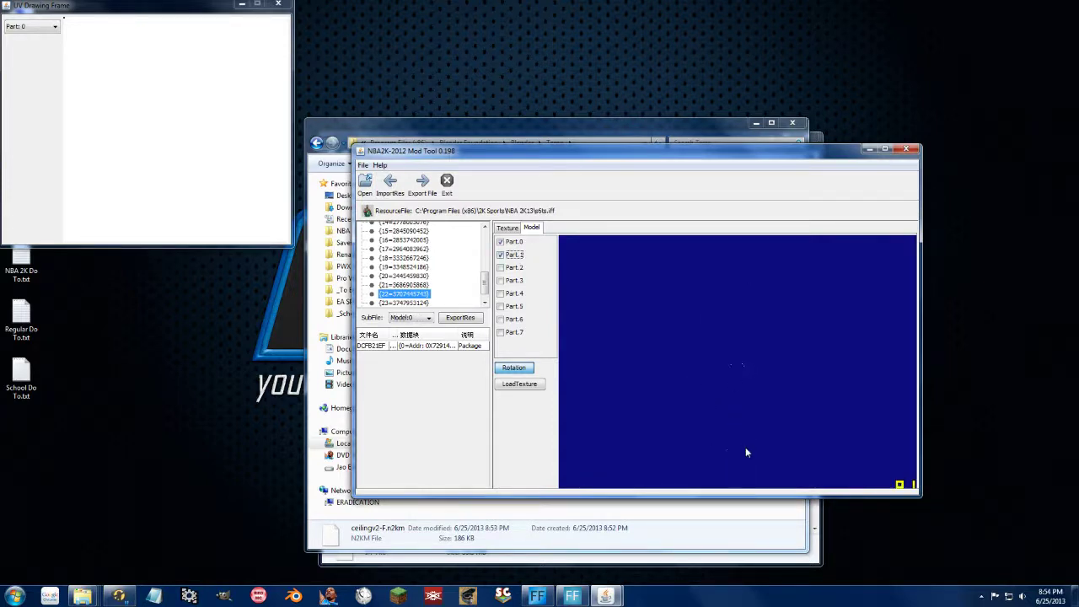